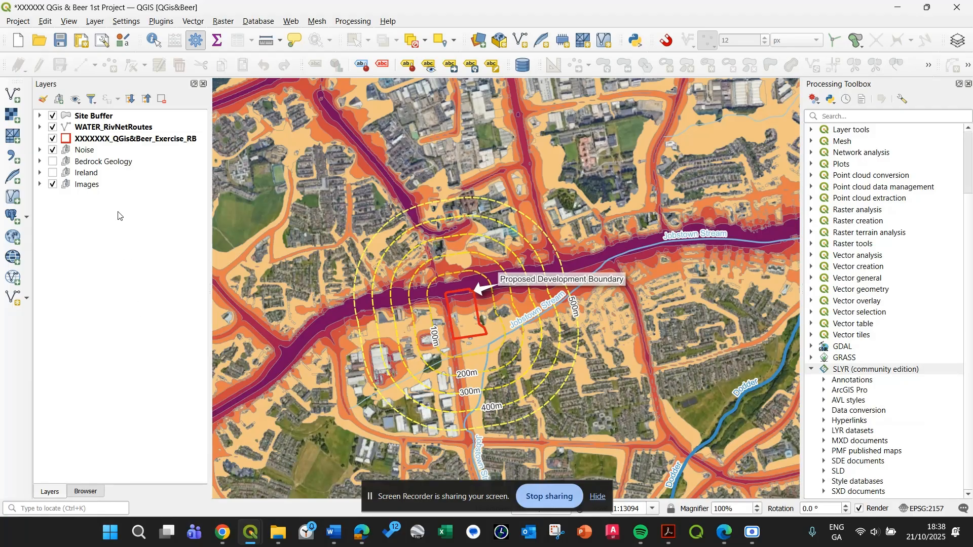
left_click_drag(500, 306, 523, 251)
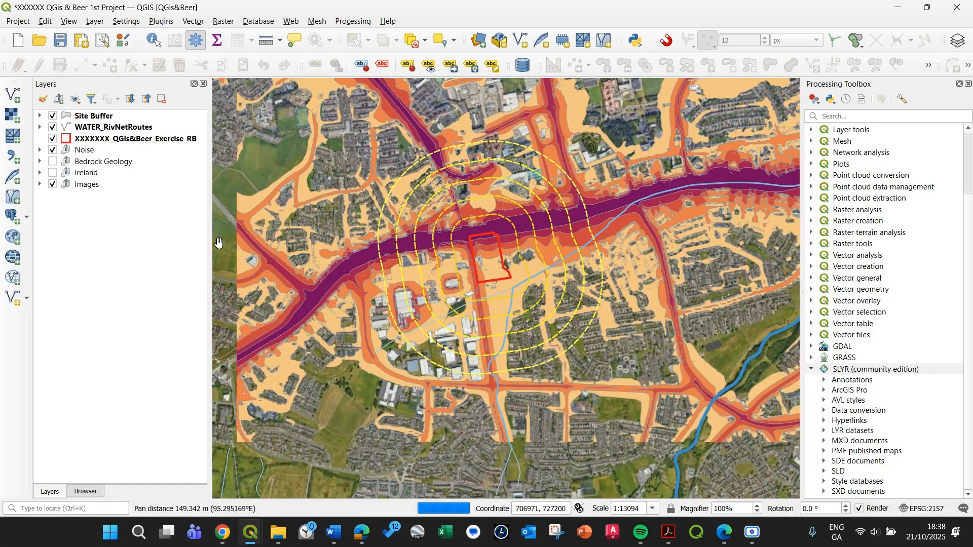
left_click_drag(219, 243, 235, 250)
left_click_drag(390, 208, 366, 235)
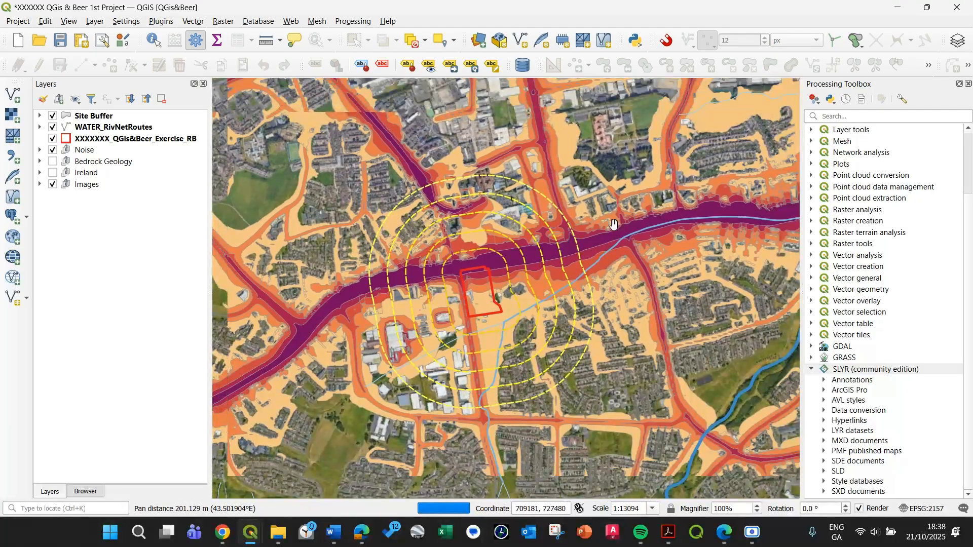
left_click_drag(596, 181, 630, 162)
left_click_drag(392, 183, 319, 177)
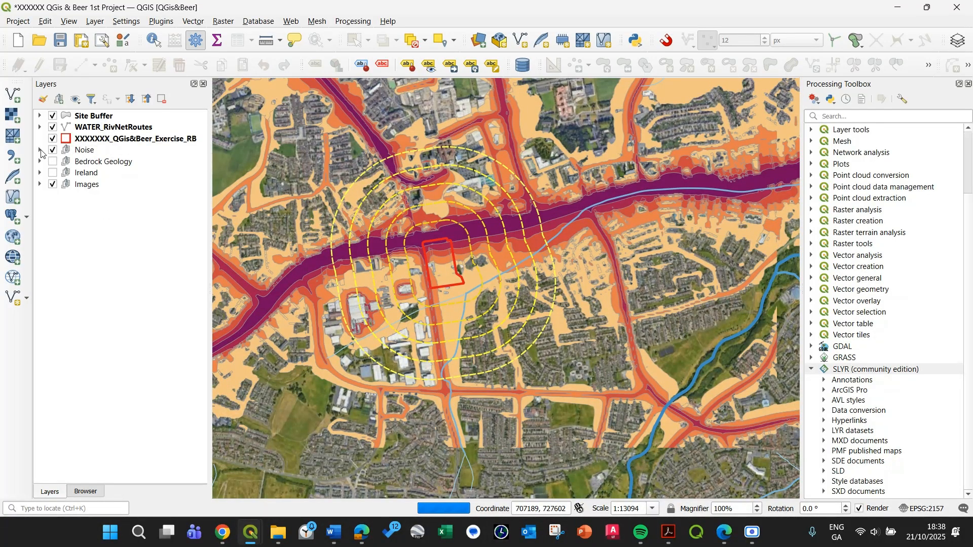
left_click(41, 151)
left_click(40, 151)
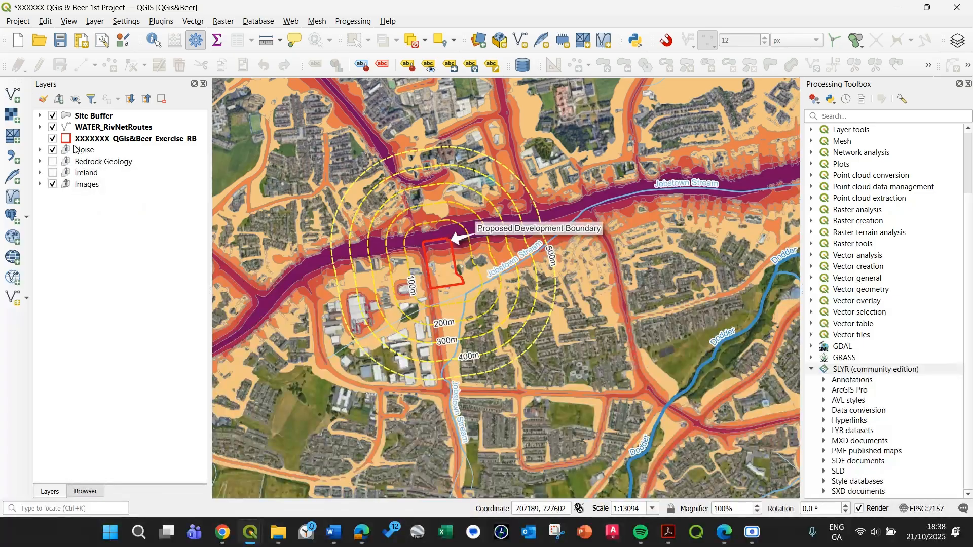
Apply the 1.A4.SiteLocation map theme and collapse the Images group.
left_click(75, 100)
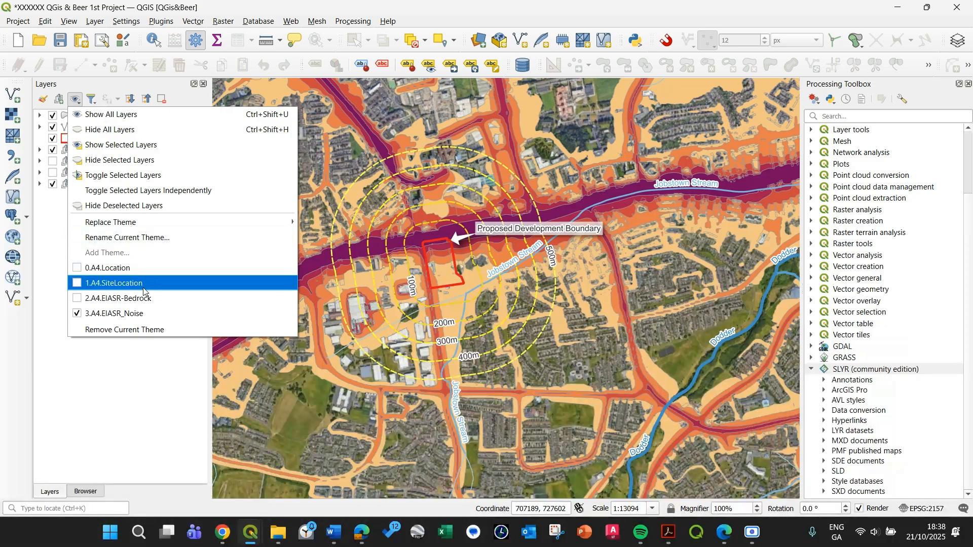
left_click(109, 313)
left_click(80, 284)
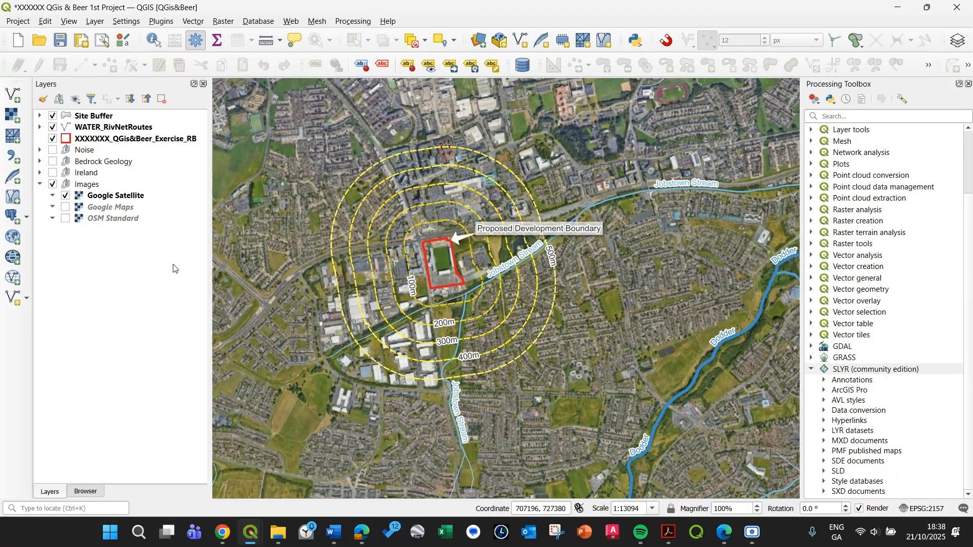
left_click_drag(380, 204, 441, 208)
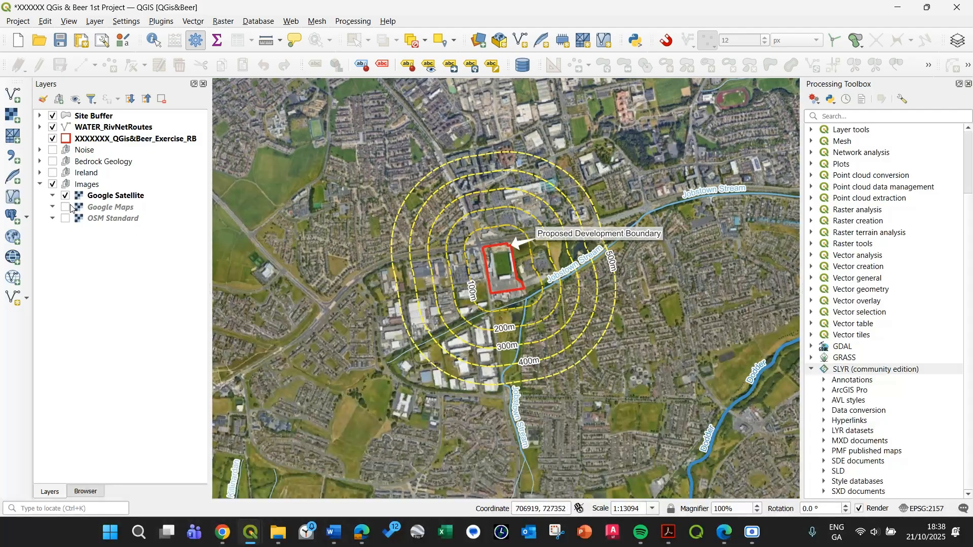
left_click(40, 185)
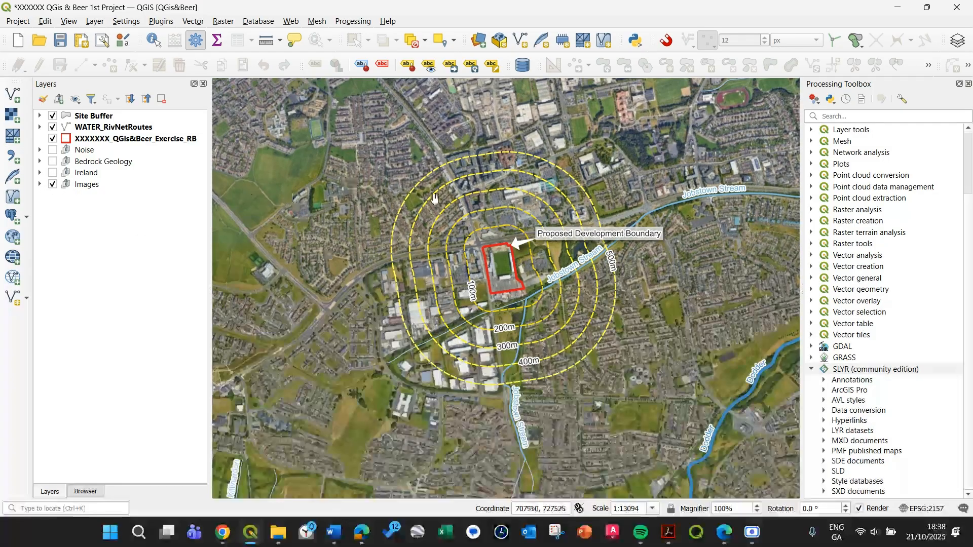
left_click_drag(656, 230, 657, 254)
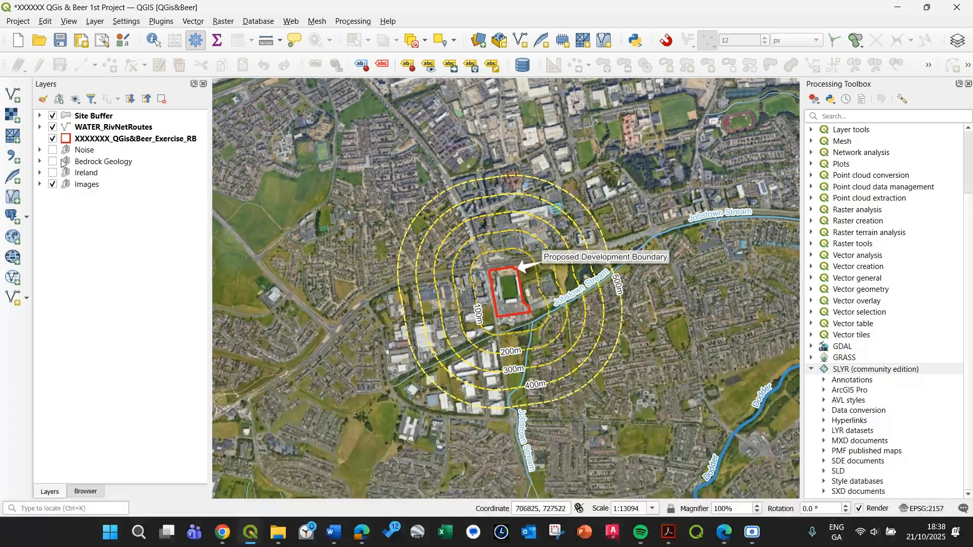
Switch the map to the 2.A4.EIASR-Bedrock theme and back to the 1.A4.SiteLocation theme.
left_click(75, 99)
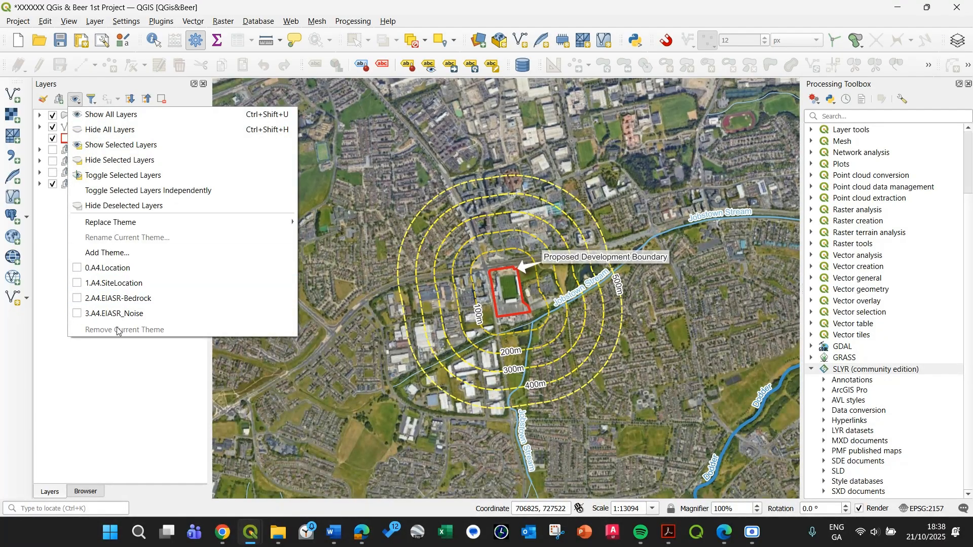
left_click(89, 298)
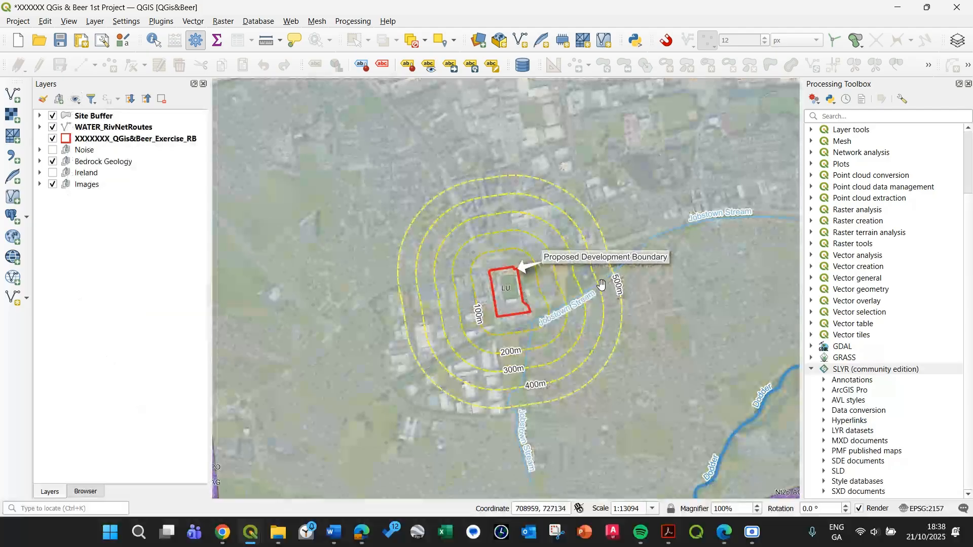
left_click(76, 98)
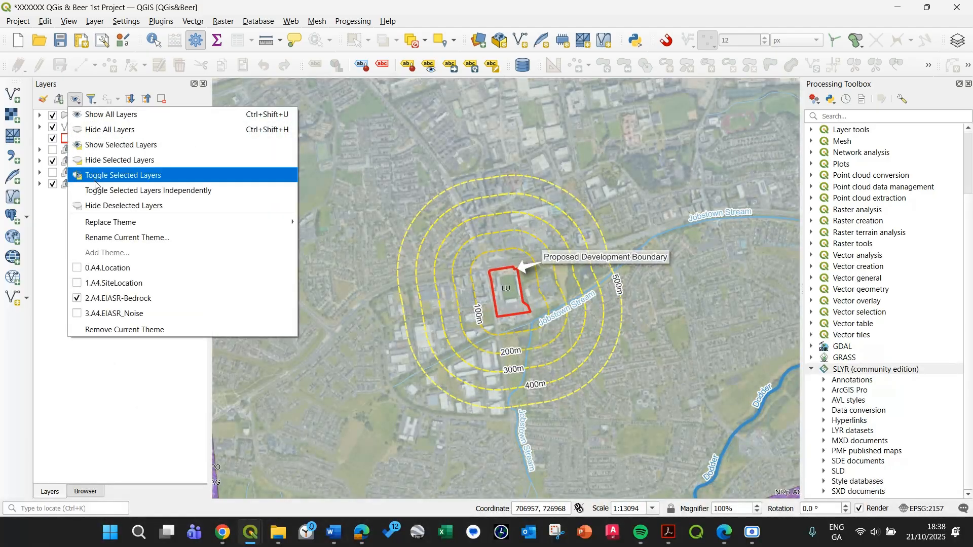
left_click(89, 283)
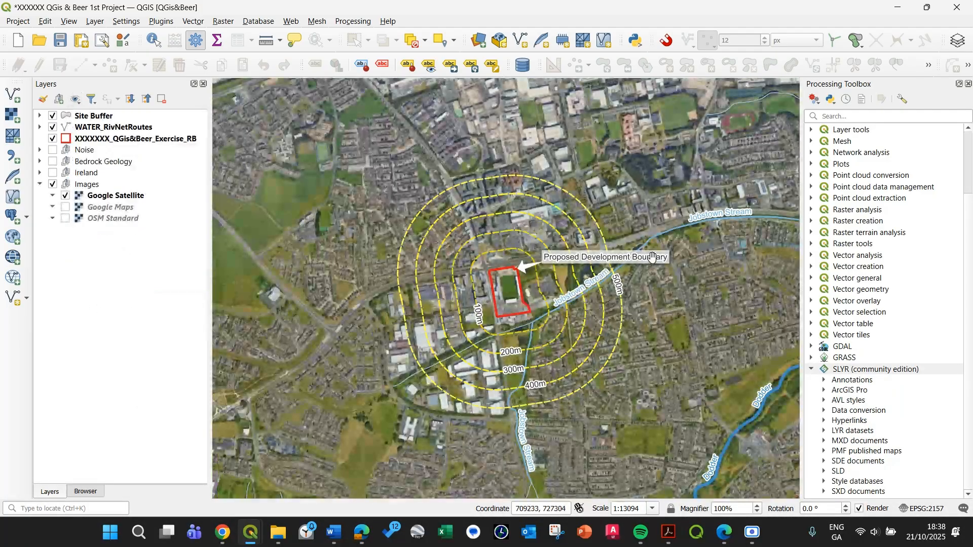
left_click_drag(687, 303, 681, 300)
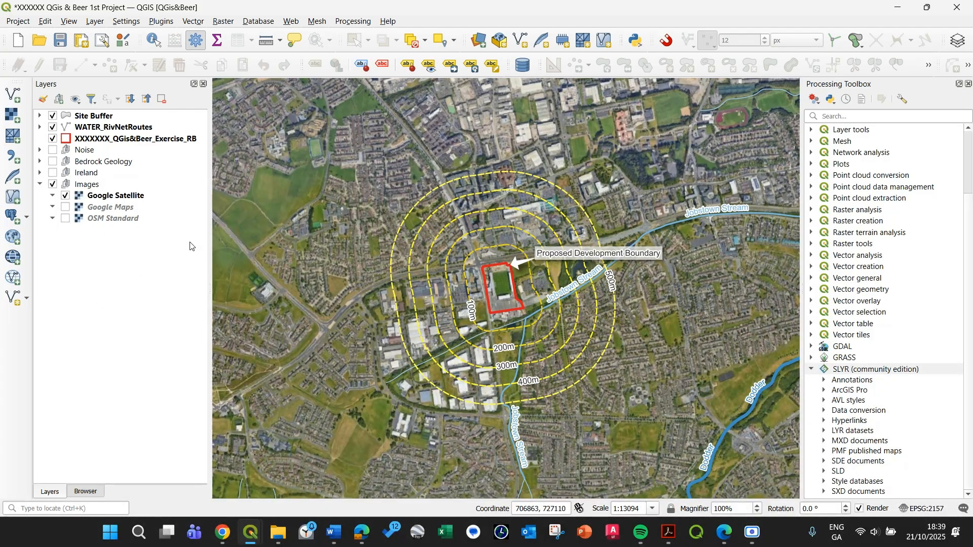
left_click_drag(575, 264, 542, 259)
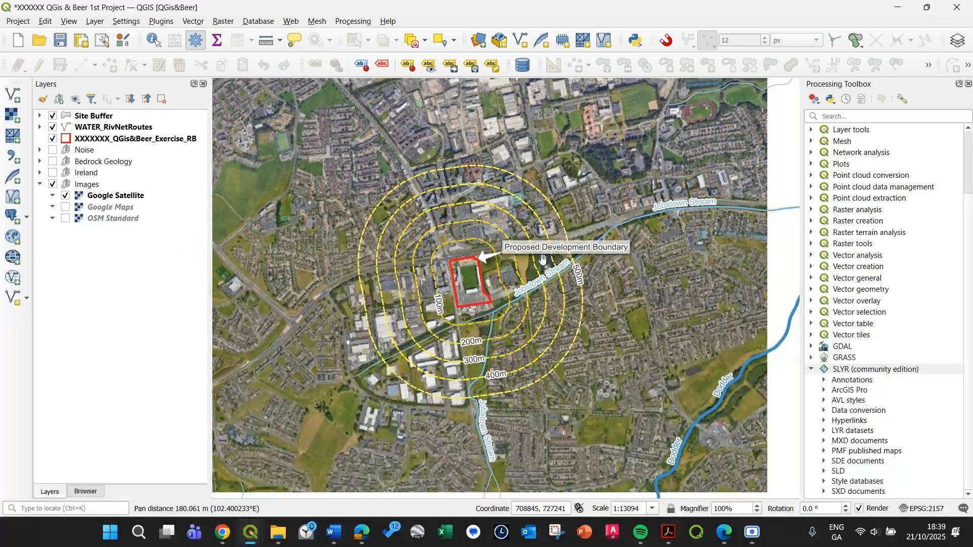
left_click_drag(302, 179, 316, 167)
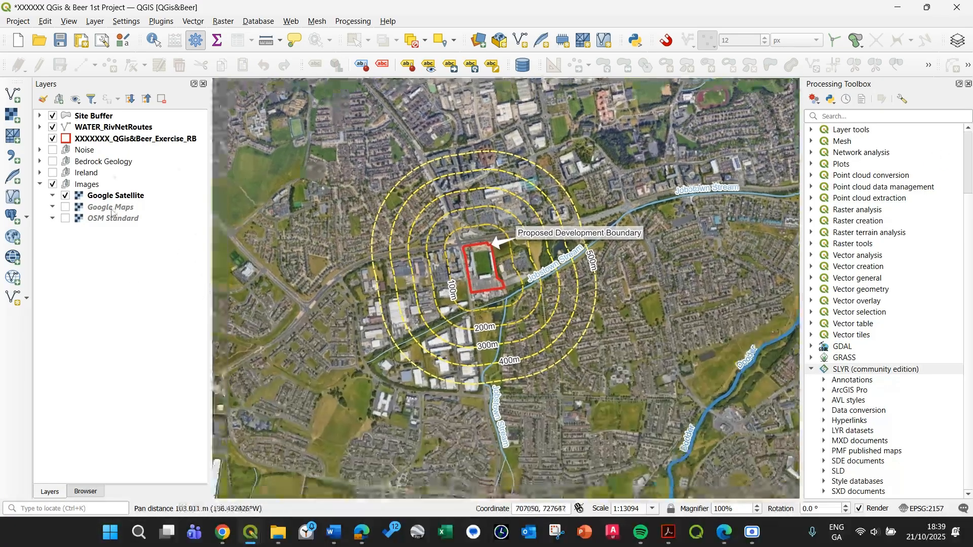
Show the data source browser and collapse the WMS/WMTS entry with its Noise connection and EPA Ireland GeoServer list.
left_click(87, 492)
scroll(74, 199, "up", 20)
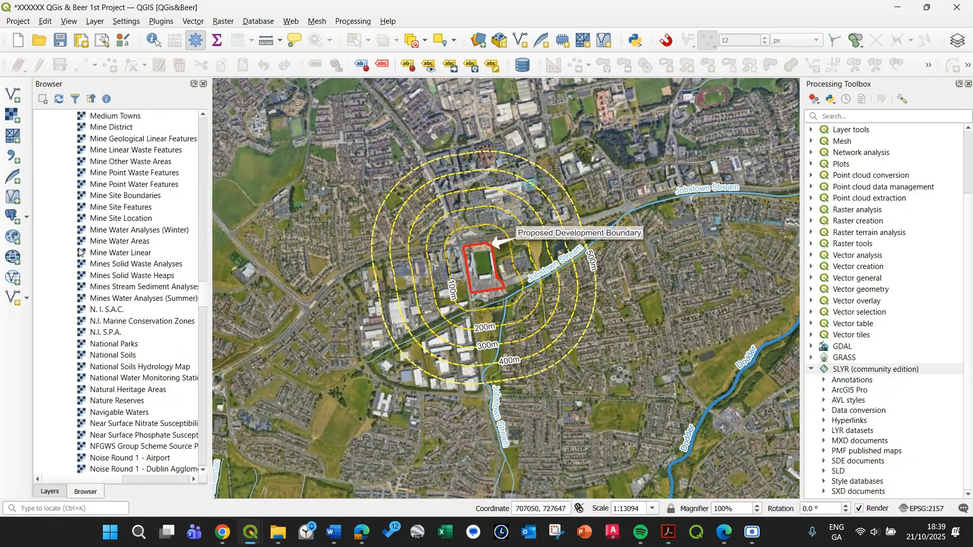
scroll(87, 234, "up", 15)
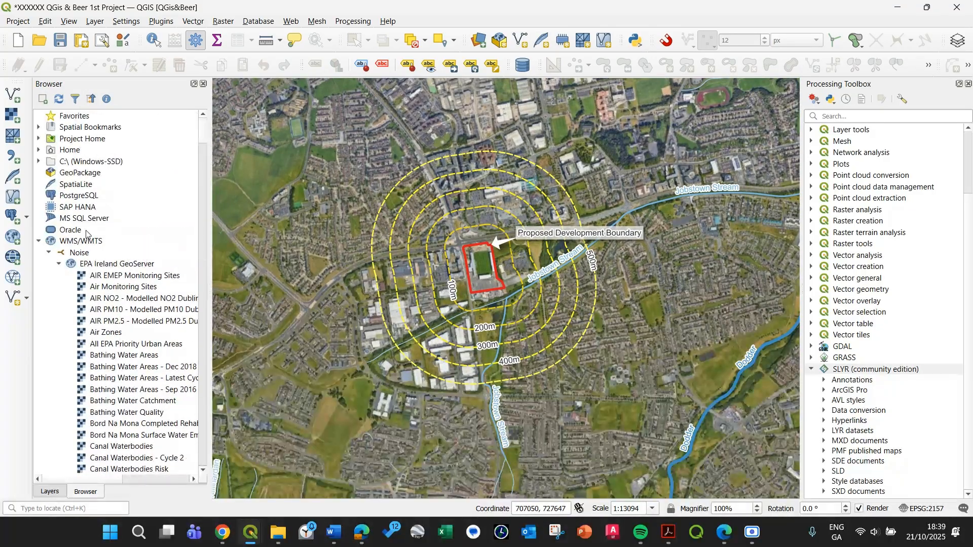
left_click(59, 264)
left_click(49, 253)
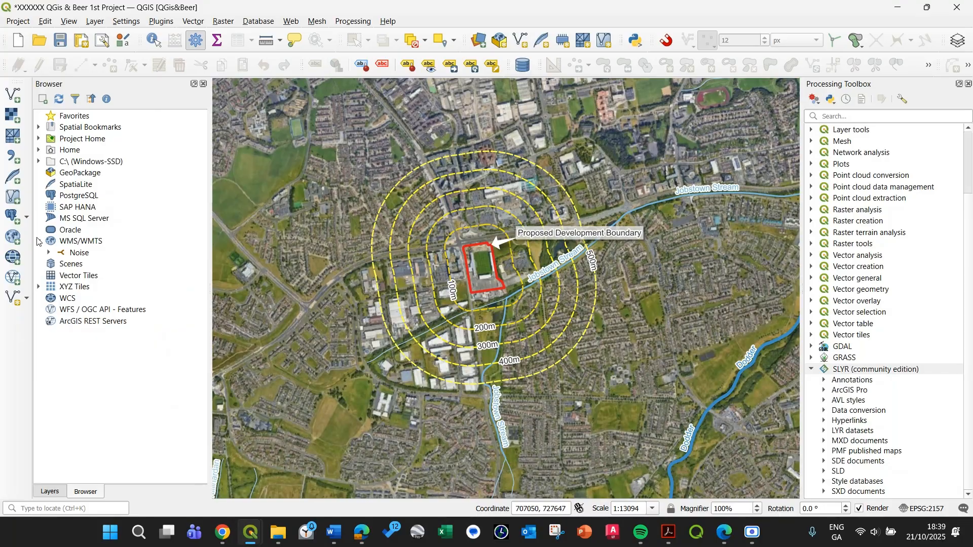
left_click(38, 241)
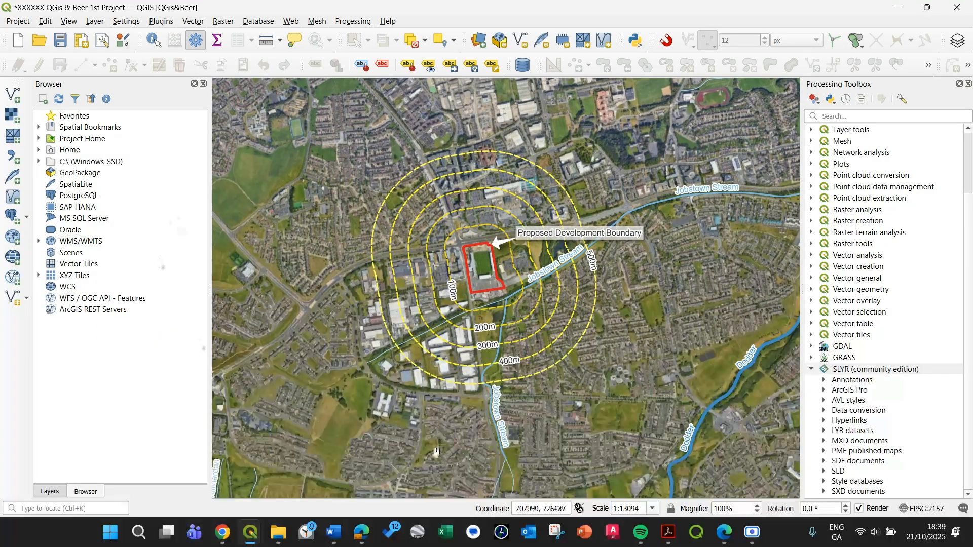
Switch to Microsoft Edge, go to the data.gov.ie home page and search its datasets for "planning applications".
left_click(722, 536)
left_click(136, 237)
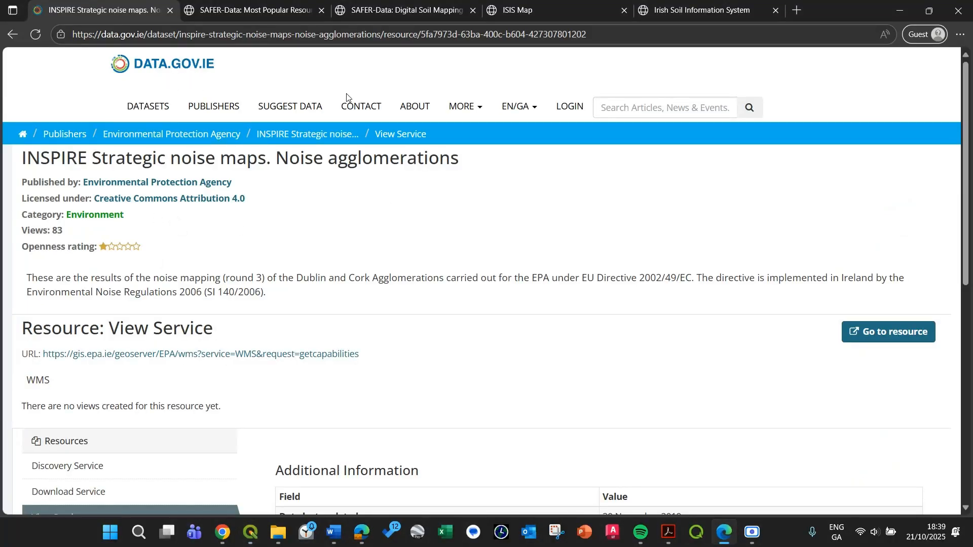
left_click(155, 75)
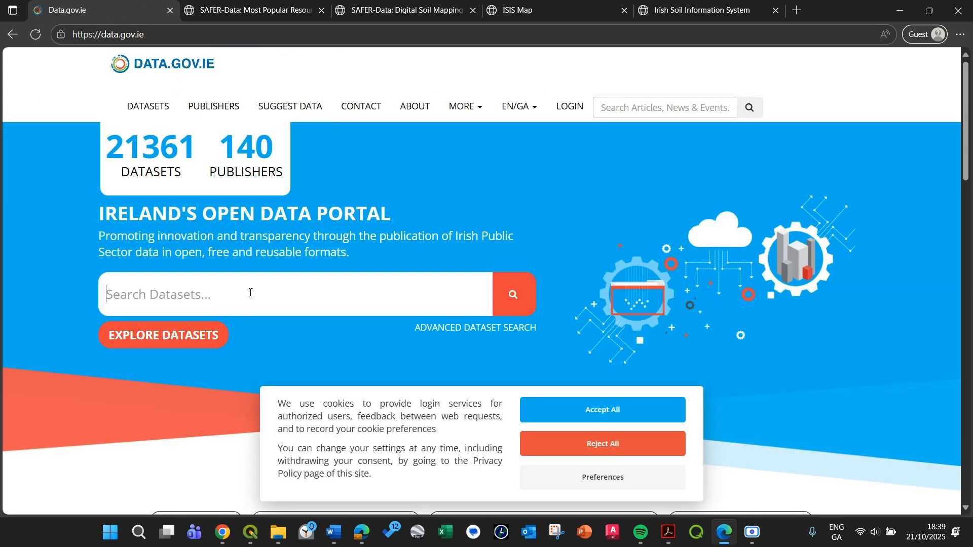
type("p")
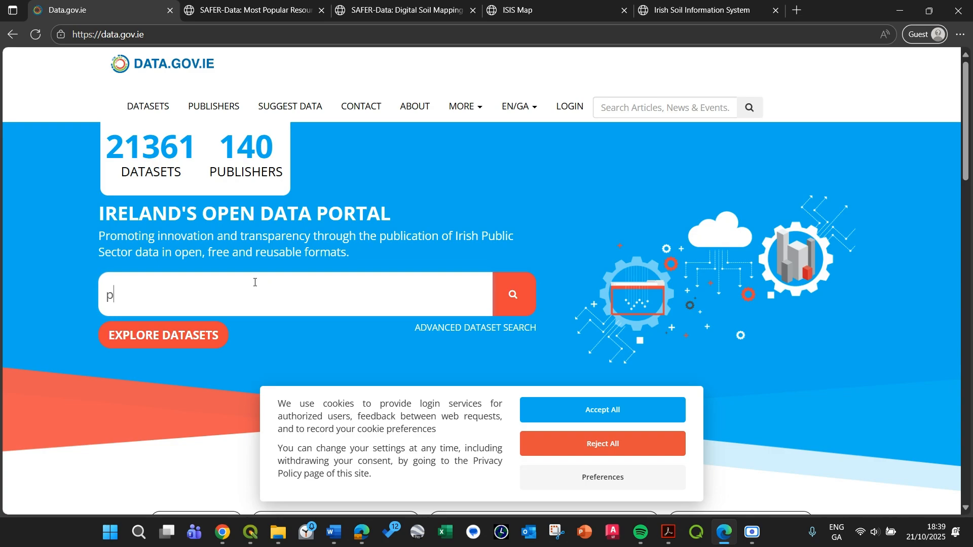
type("lanning applications")
key("Return")
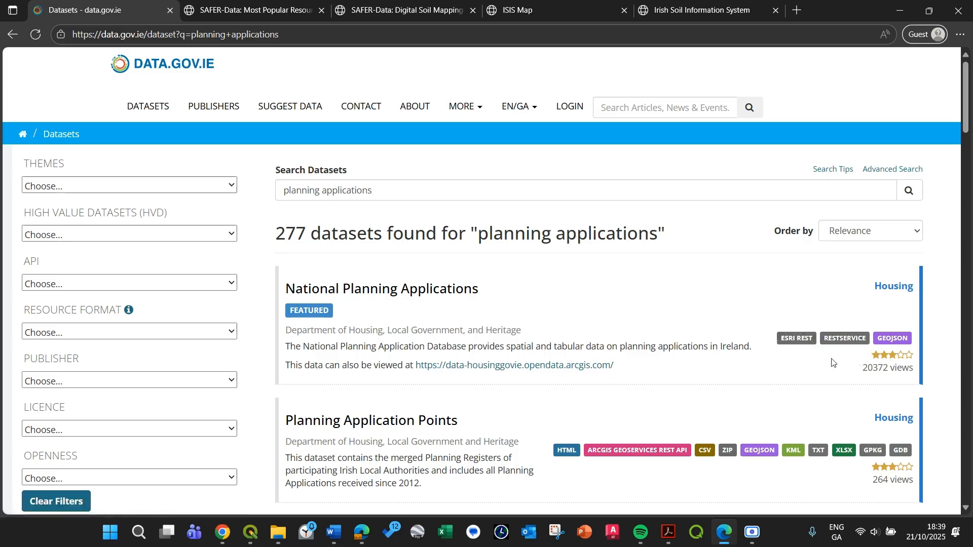
Open the National Planning Applications dataset and preview its ESRI REST resource.
scroll(502, 405, "down", 1)
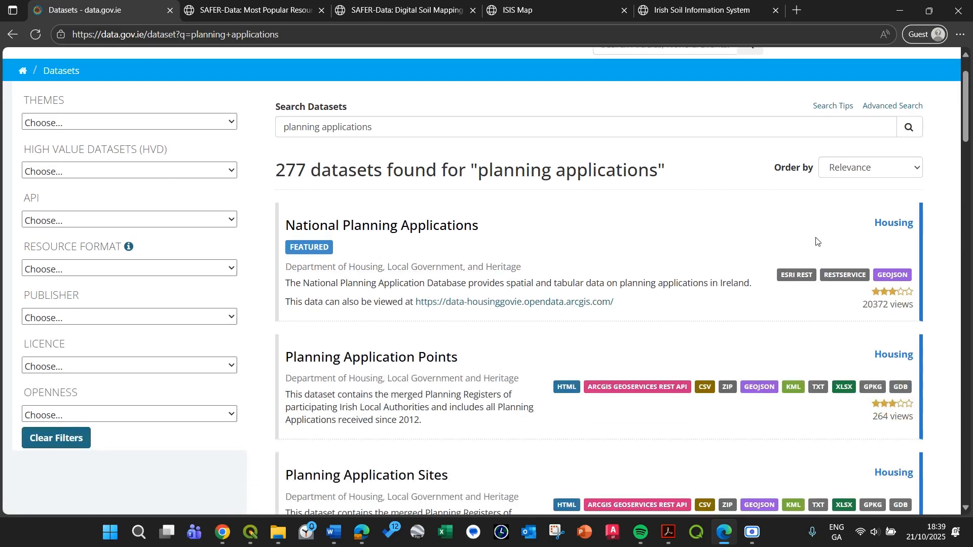
left_click(303, 233)
scroll(395, 255, "down", 3)
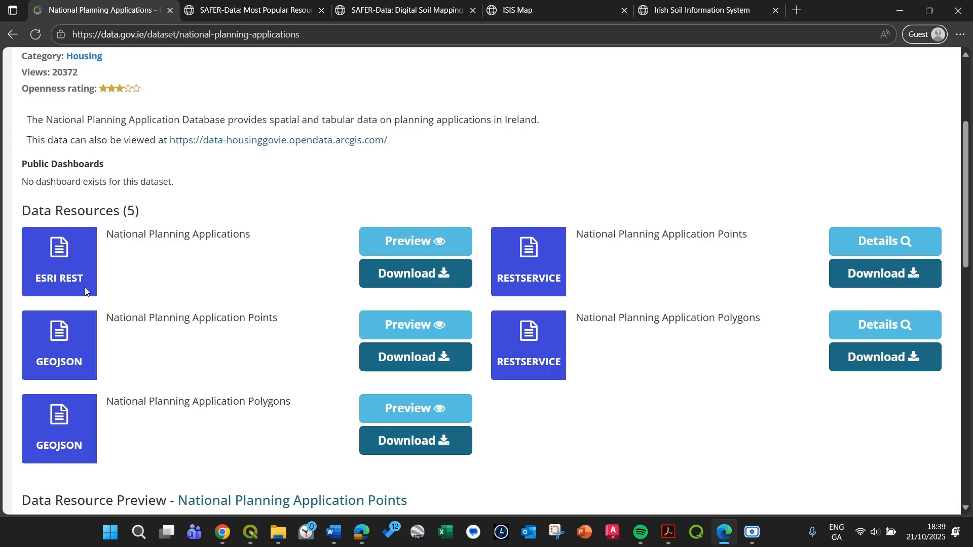
left_click(407, 248)
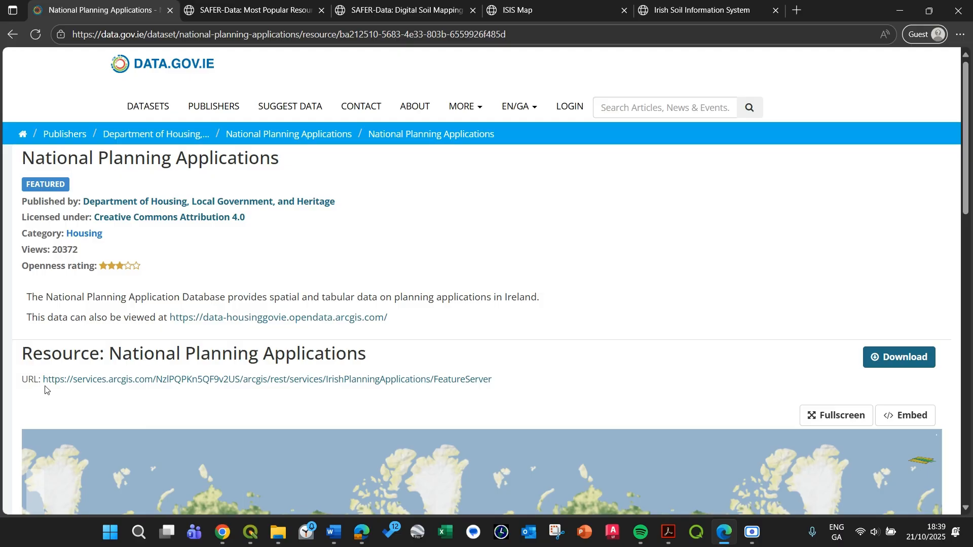
Copy the IrishPlanningApplications FeatureServer URL from the resource page and return to QGIS.
left_click_drag(506, 382, 47, 394)
key("ctrl+c")
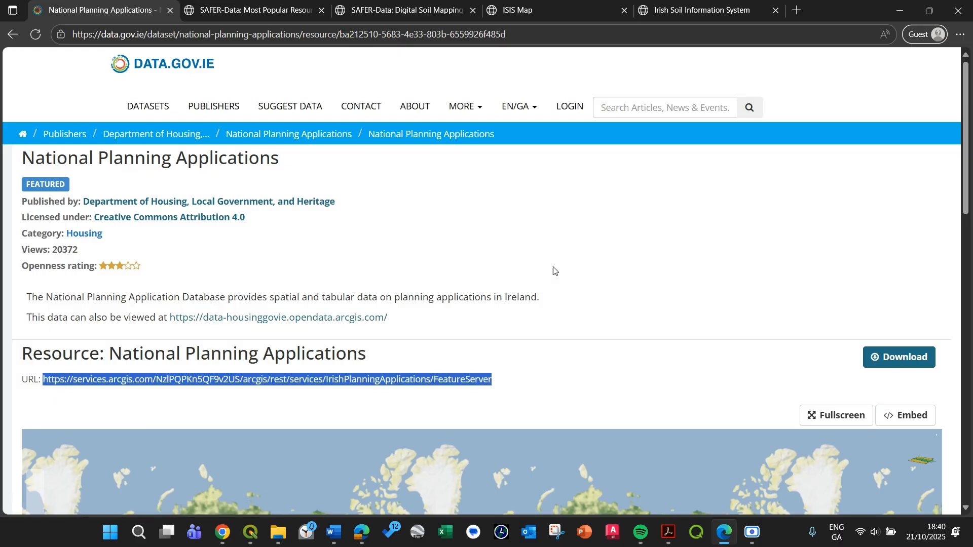
left_click(724, 223)
left_click(900, 10)
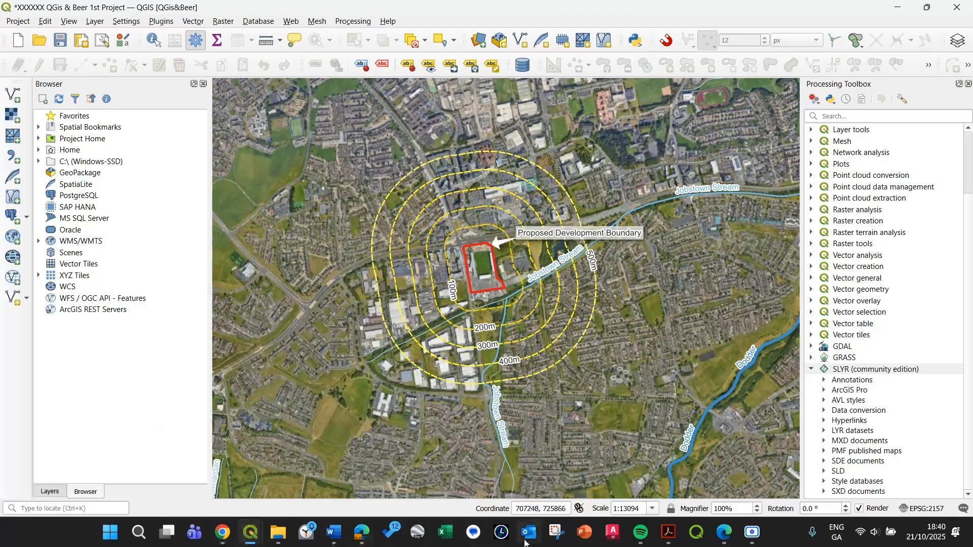
Switch to Microsoft Edge and go back to the National Planning Applications dataset page to review its resource types.
left_click(362, 541)
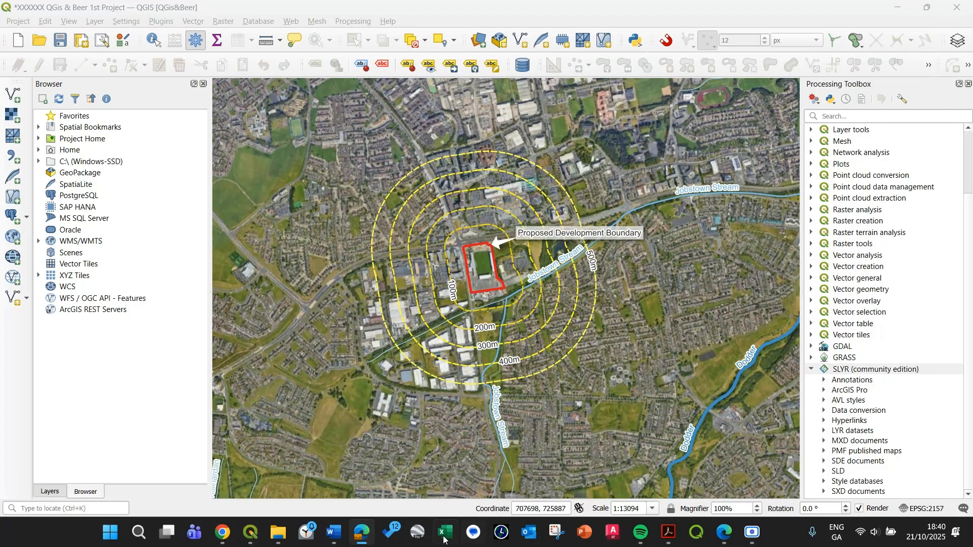
left_click(728, 531)
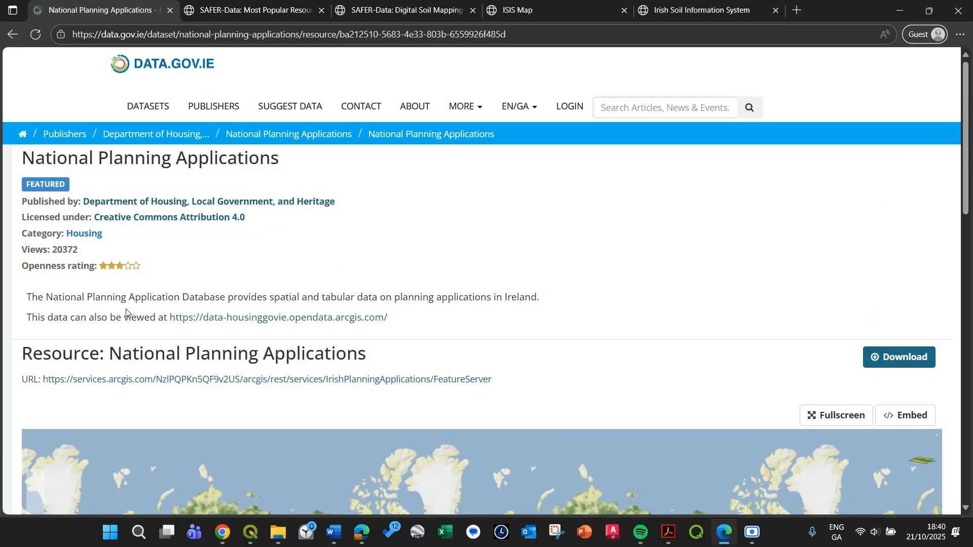
scroll(602, 282, "down", 2)
scroll(582, 145, "up", 1)
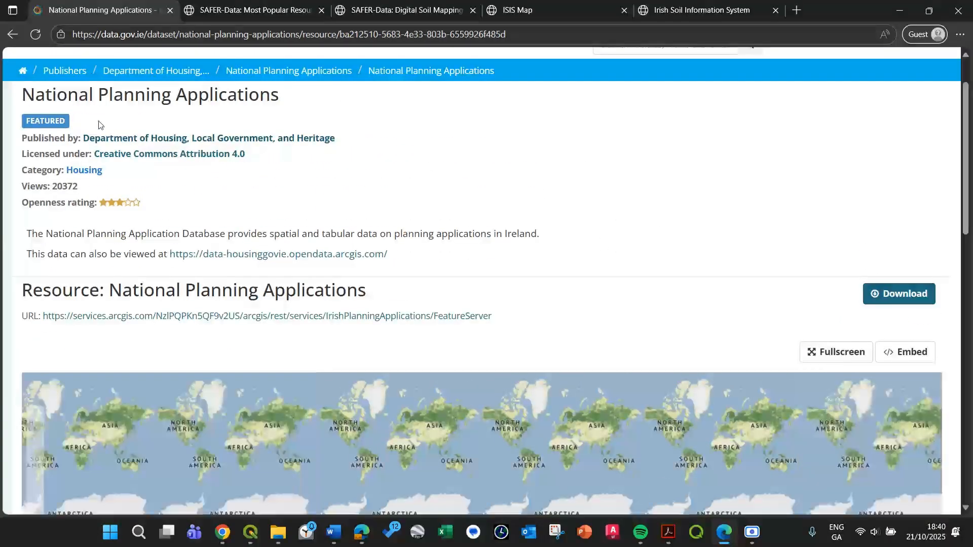
left_click(13, 34)
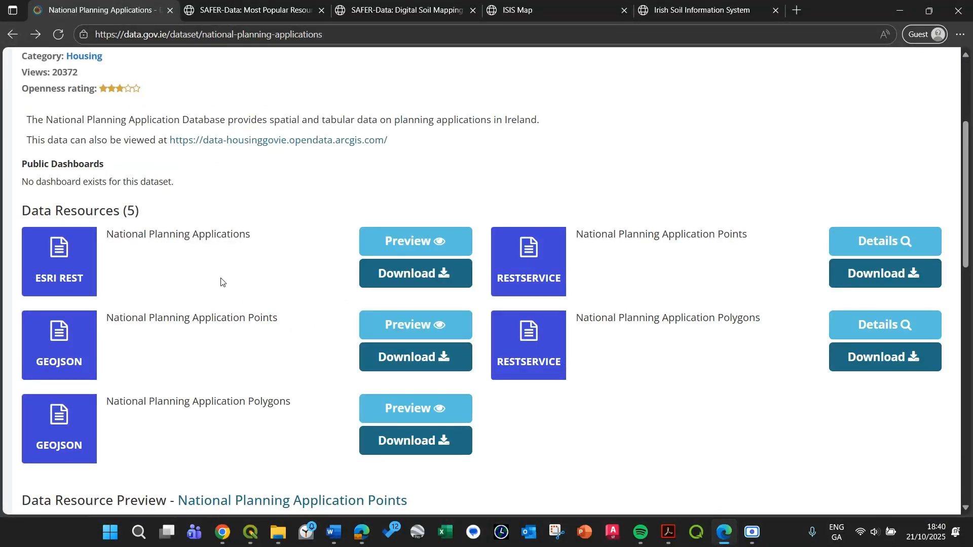
Return to QGIS and create an ArcGIS REST server connection named National Planning Applications with the copied IrishPlanningApplications FeatureServer URL.
left_click(899, 10)
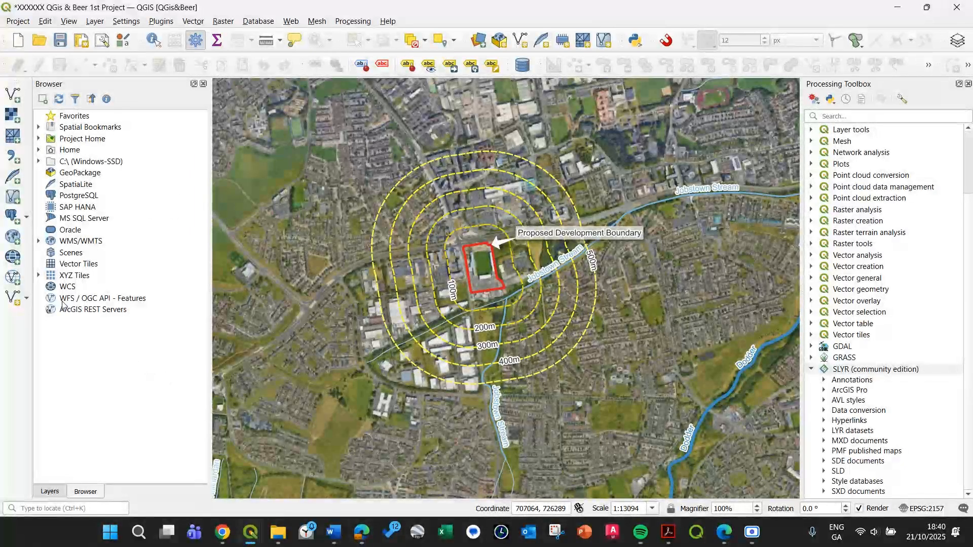
left_click(85, 315)
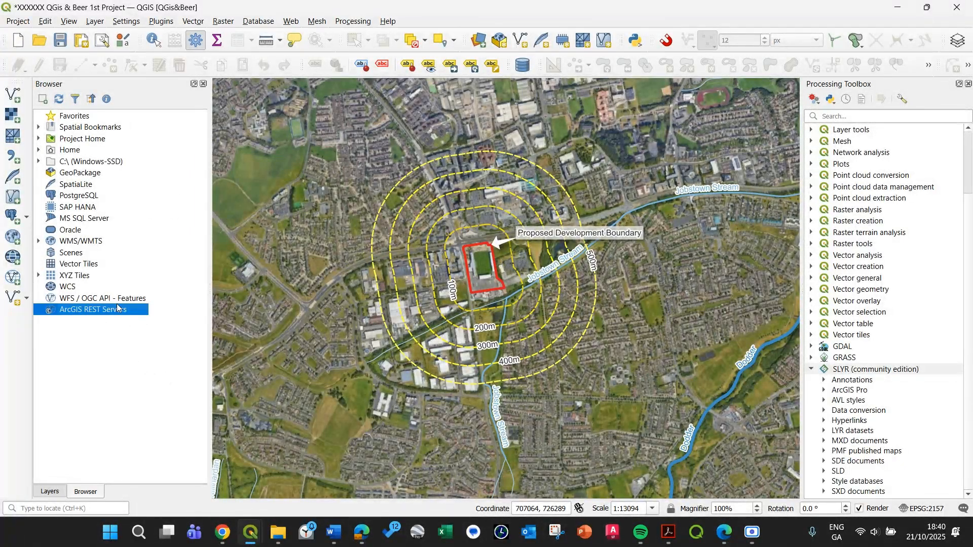
right_click(65, 312)
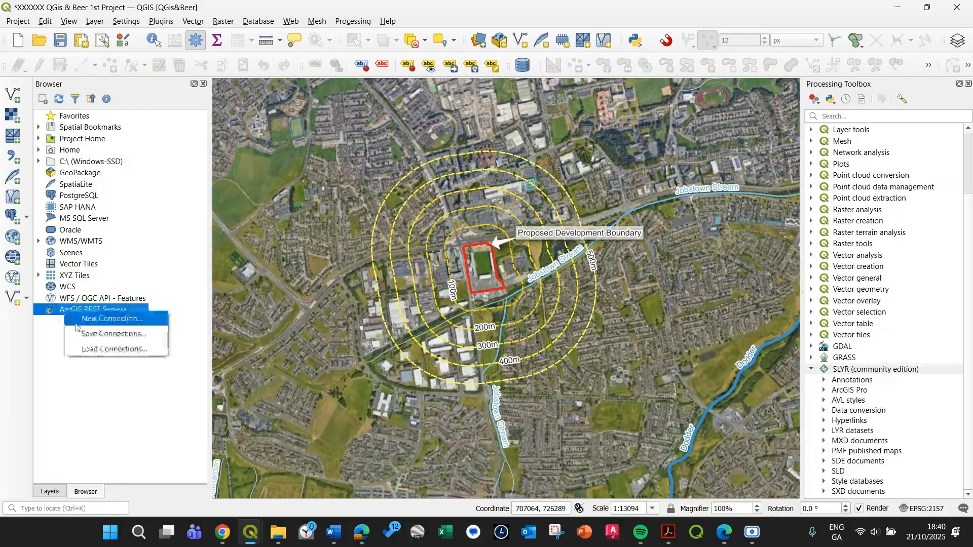
left_click(111, 319)
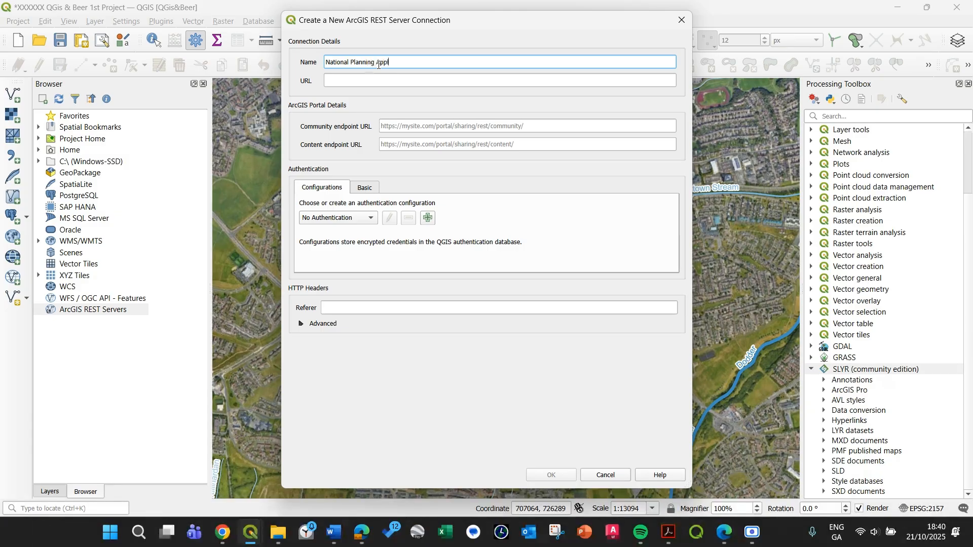
key("Tab")
key("ctrl+v")
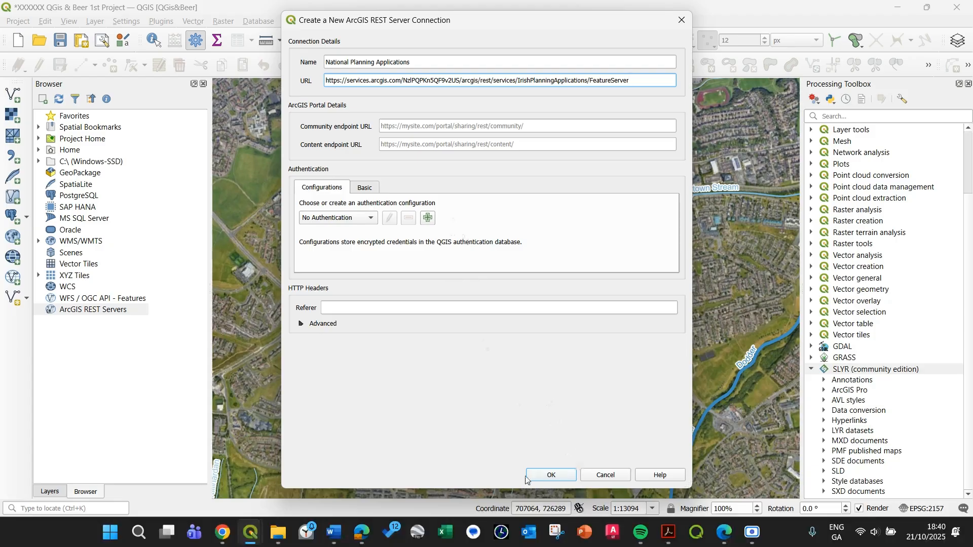
left_click(560, 475)
Expand the National Planning Applications connection and add its Planning Application Points and Planning Application Sites layers to the project.
left_click(38, 310)
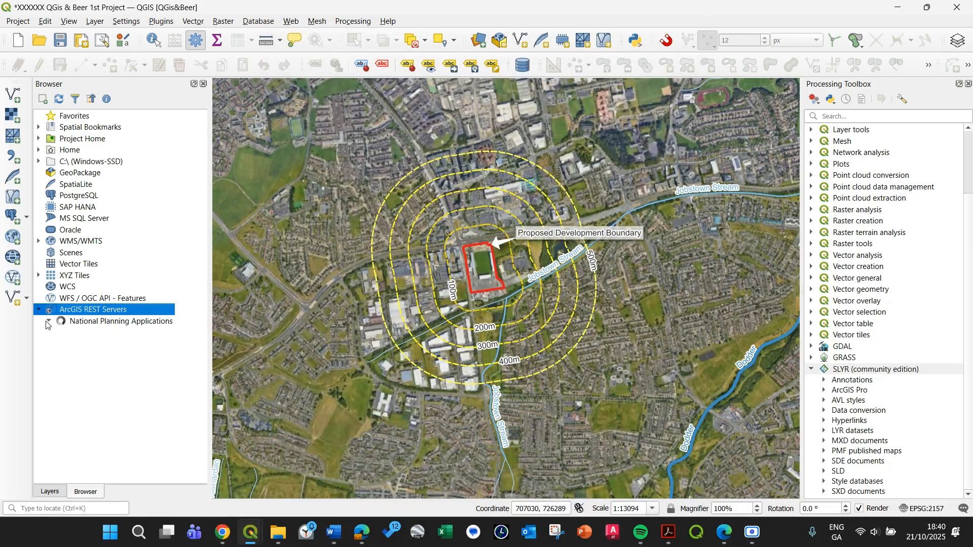
left_click(144, 454)
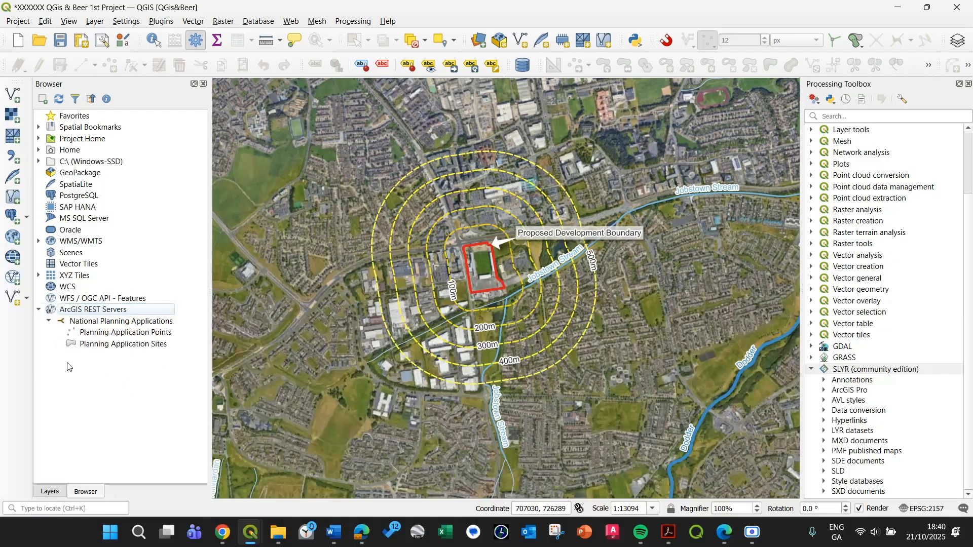
left_click(122, 334)
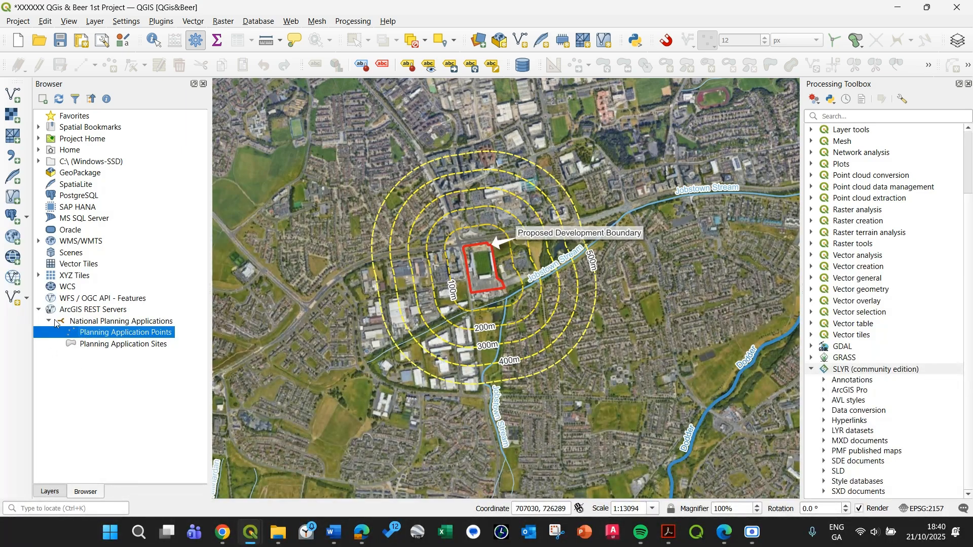
left_click(119, 347)
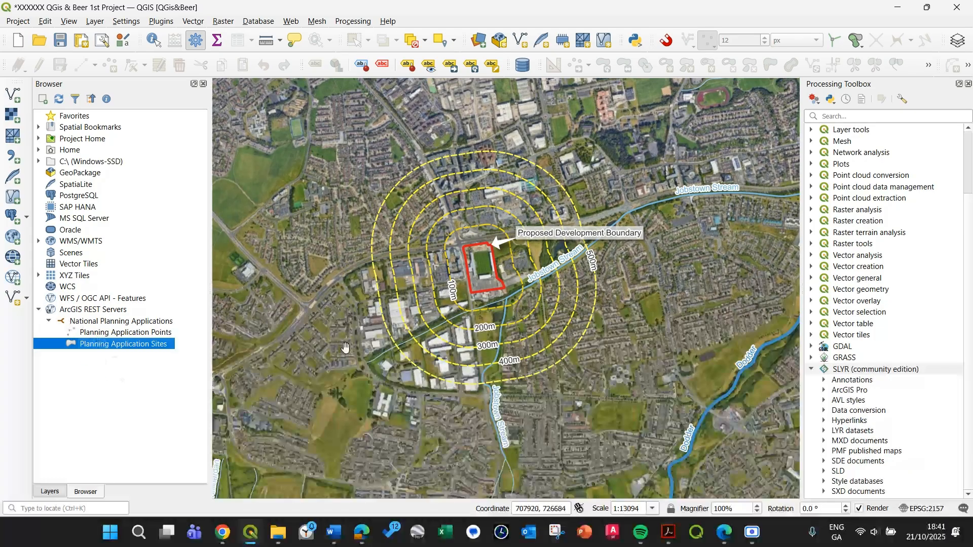
left_click(101, 336)
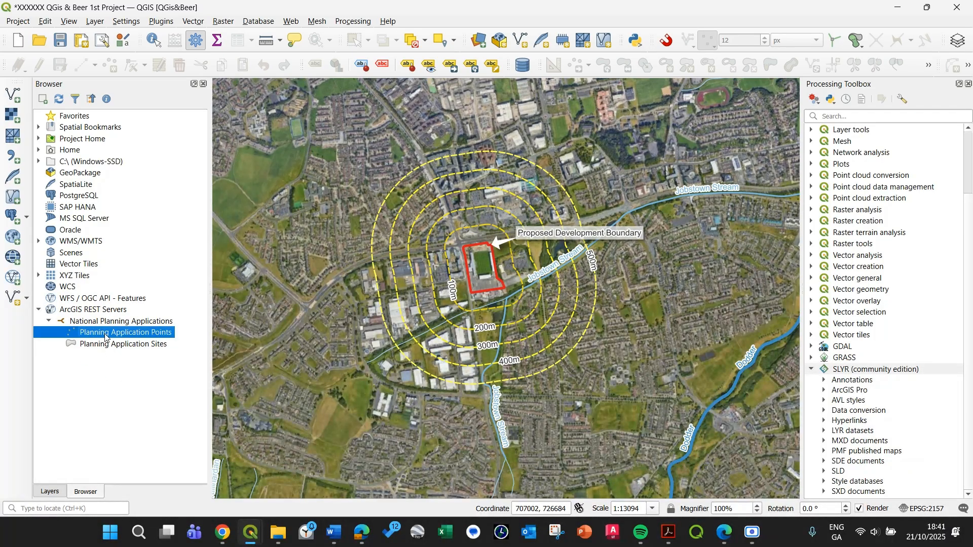
left_click(102, 349)
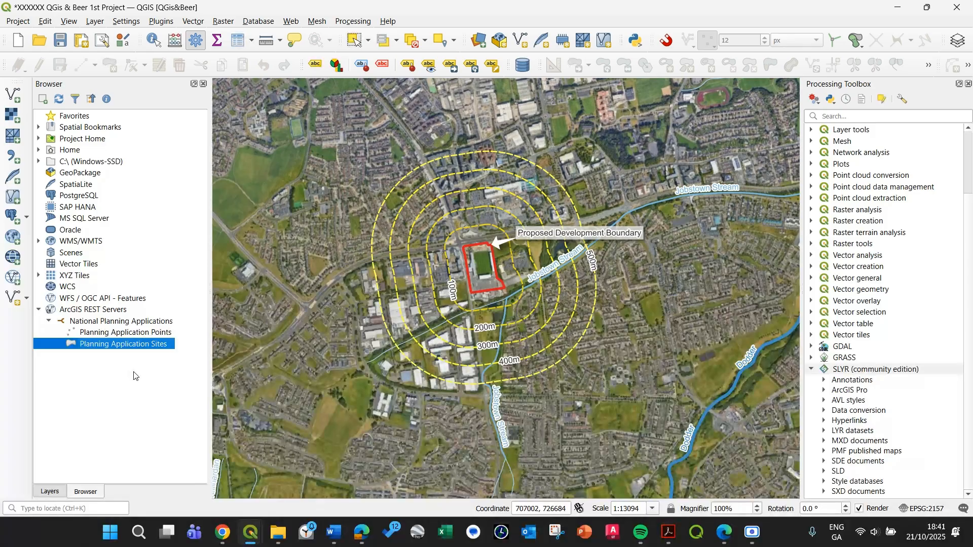
Move the Planning Application Sites and Points layers out of the Noise group, directly above it, and collapse that group.
left_click(50, 492)
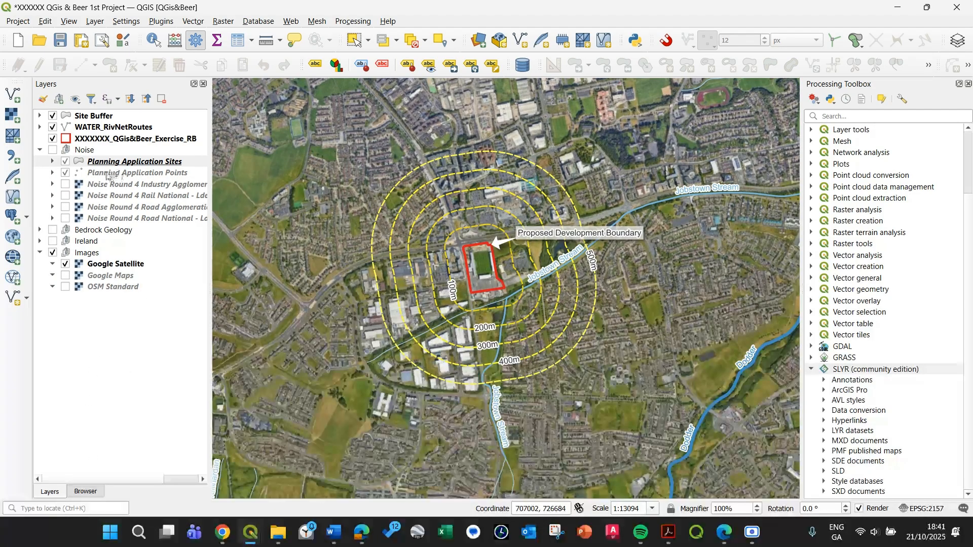
left_click_drag(101, 175, 69, 163)
left_click(107, 162, "ctrl")
left_click(40, 172)
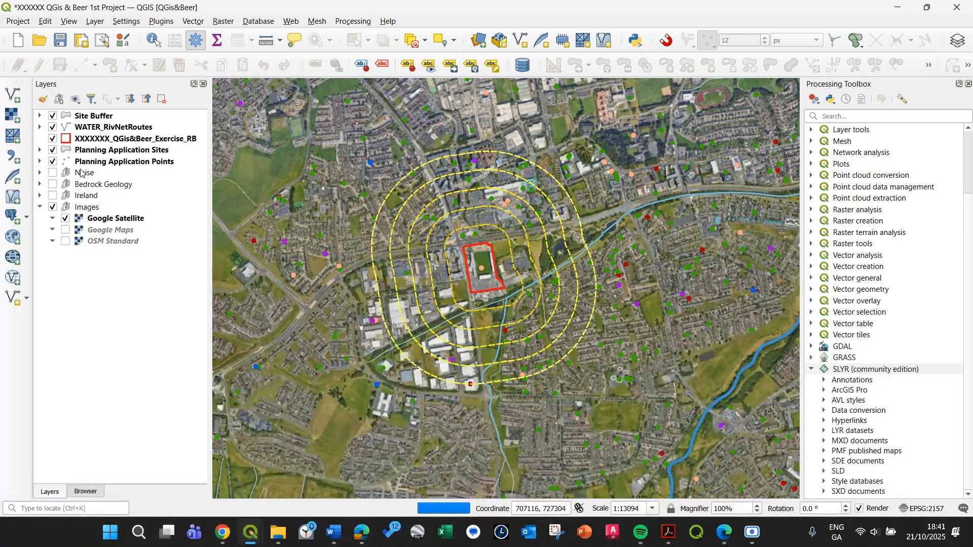
Examine the legend categories of the Planning Application Sites and Planning Application Points layers, collapsing each legend again.
left_click(39, 150)
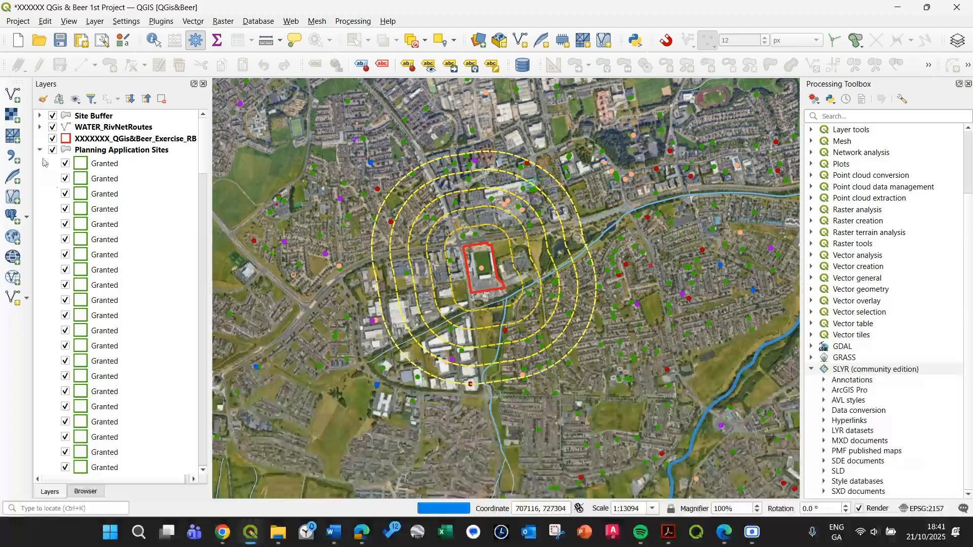
left_click(40, 151)
left_click(40, 161)
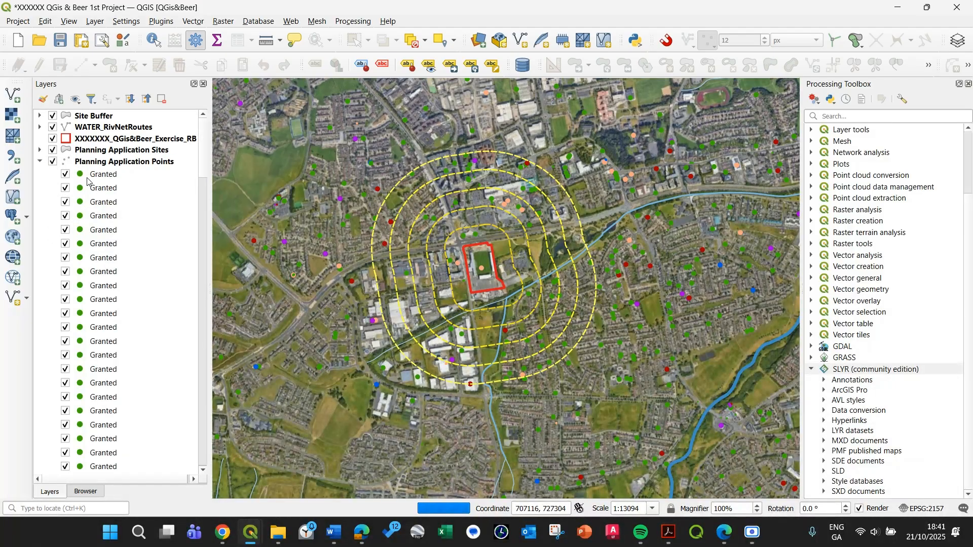
scroll(87, 181, "down", 4)
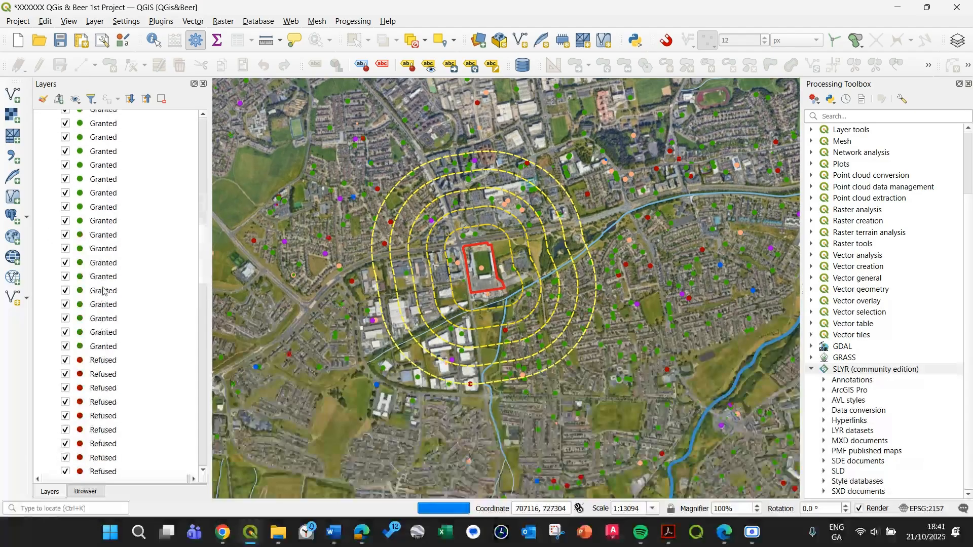
scroll(103, 291, "up", 4)
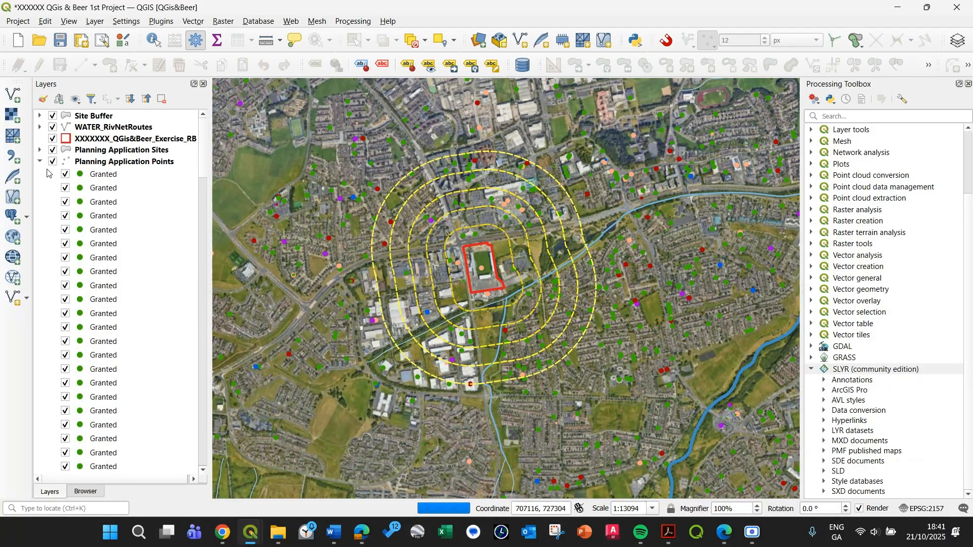
left_click(40, 161)
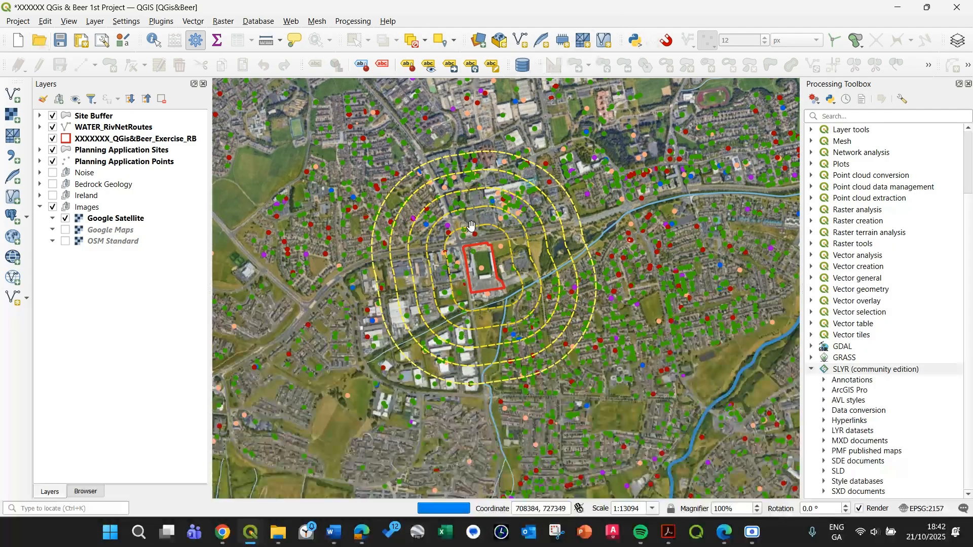
Select the 500 m buffer feature of the Site Buffer layer on the map.
left_click(113, 128)
left_click(96, 117)
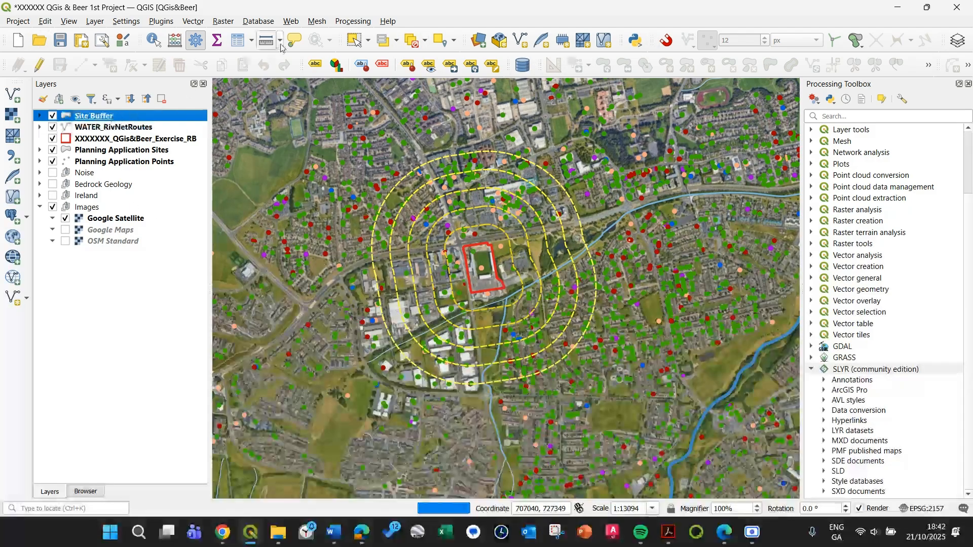
left_click(421, 171)
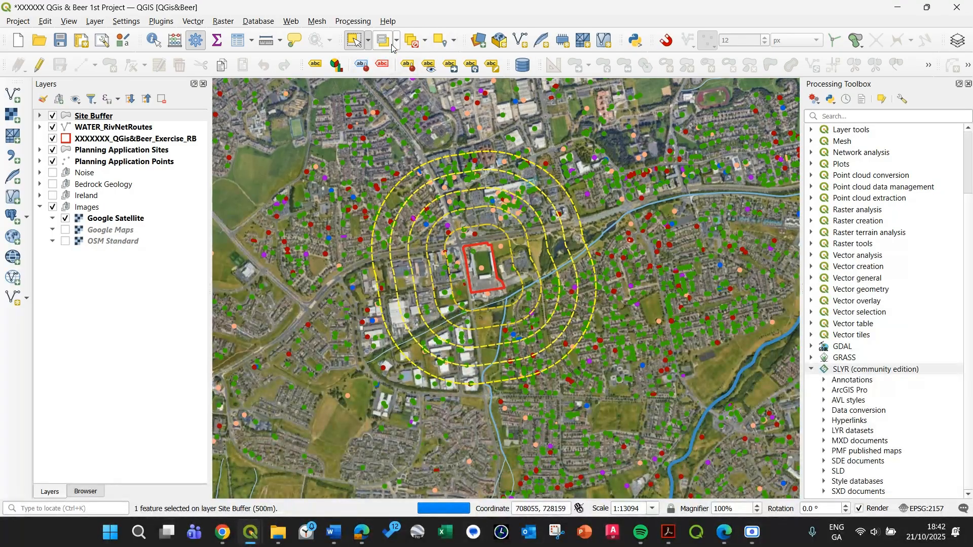
right_click(458, 165)
left_click(552, 164)
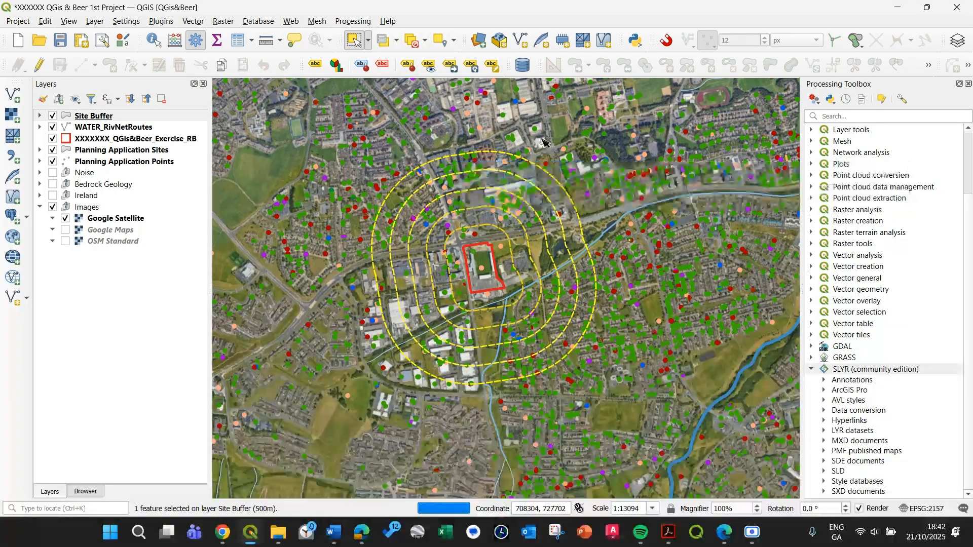
Set the map scale to 1:7500 and centre the view on the red development boundary with its buffers.
scroll(555, 205, "up", 1)
left_click_drag(482, 252, 569, 200)
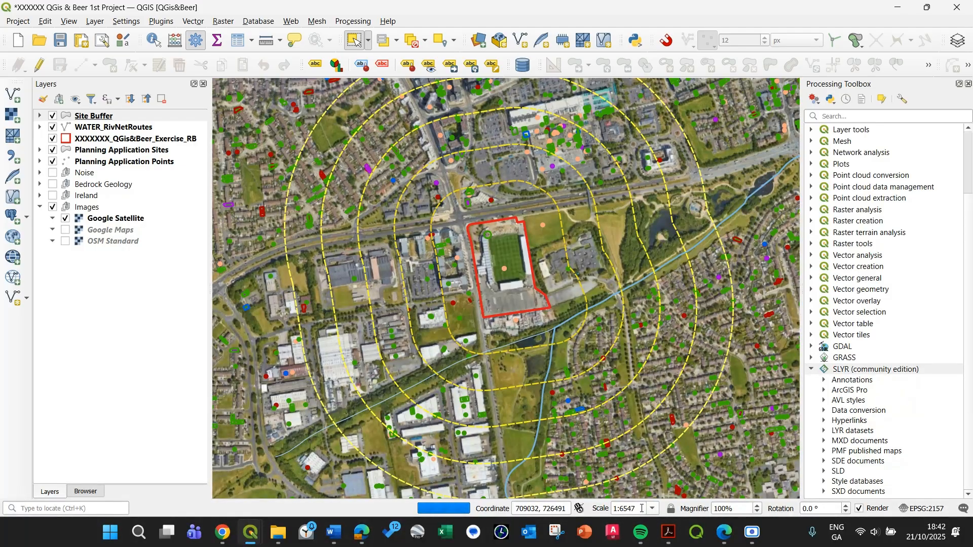
type("7500")
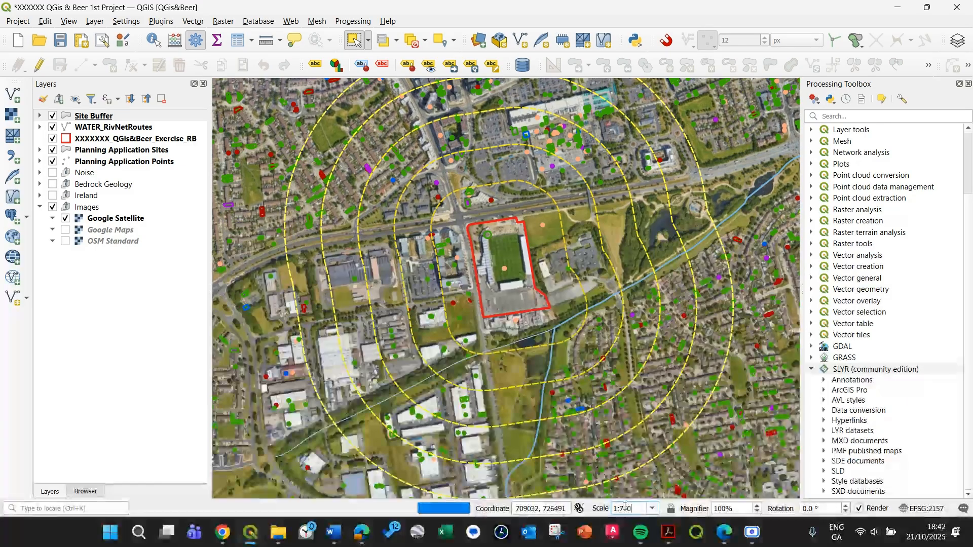
key("Return")
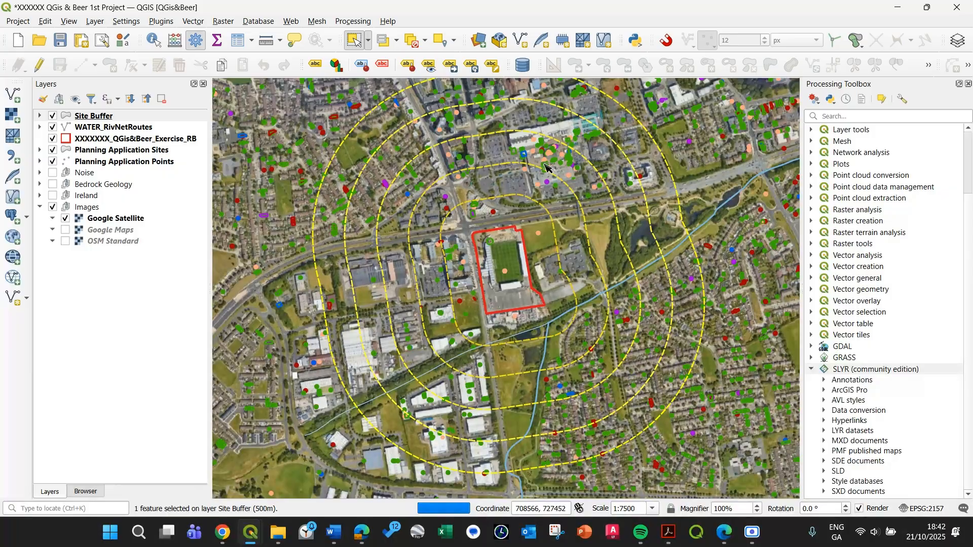
left_click_drag(540, 169, 528, 178)
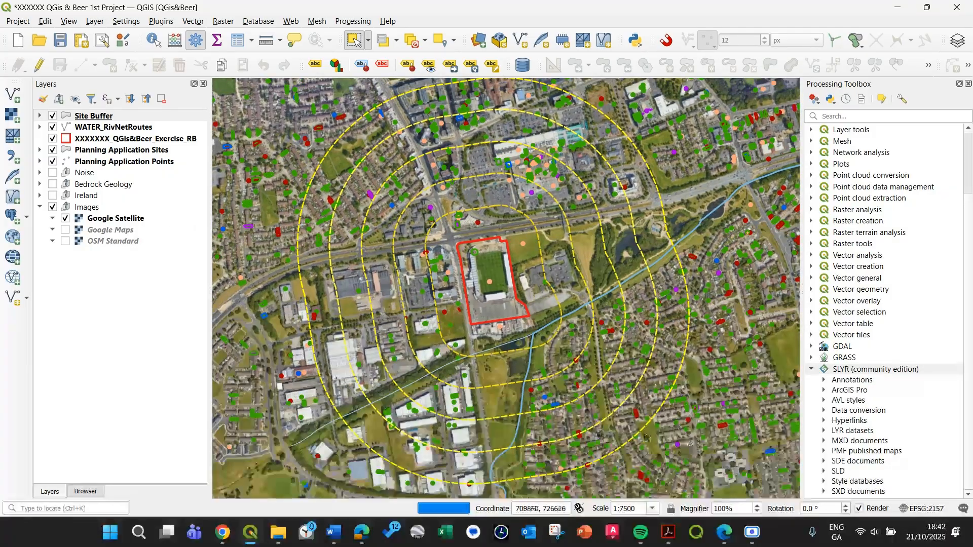
Hide the Planning Application Sites layer and make Planning Application Points the active layer.
left_click(95, 154)
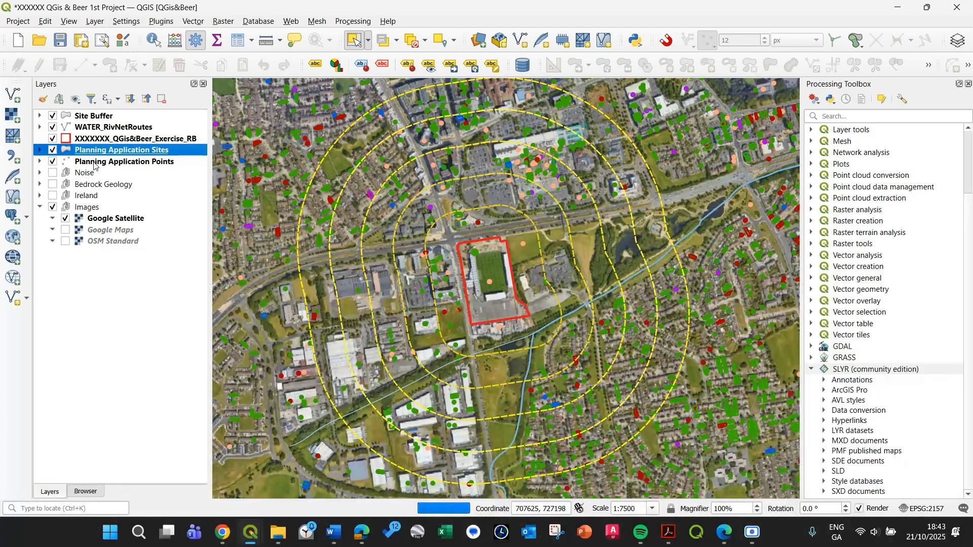
left_click(53, 151)
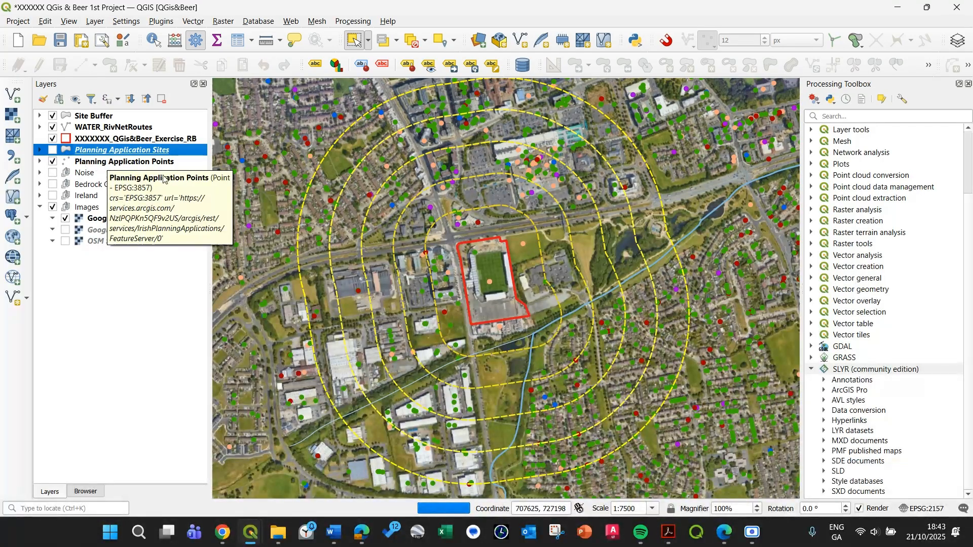
left_click(127, 162)
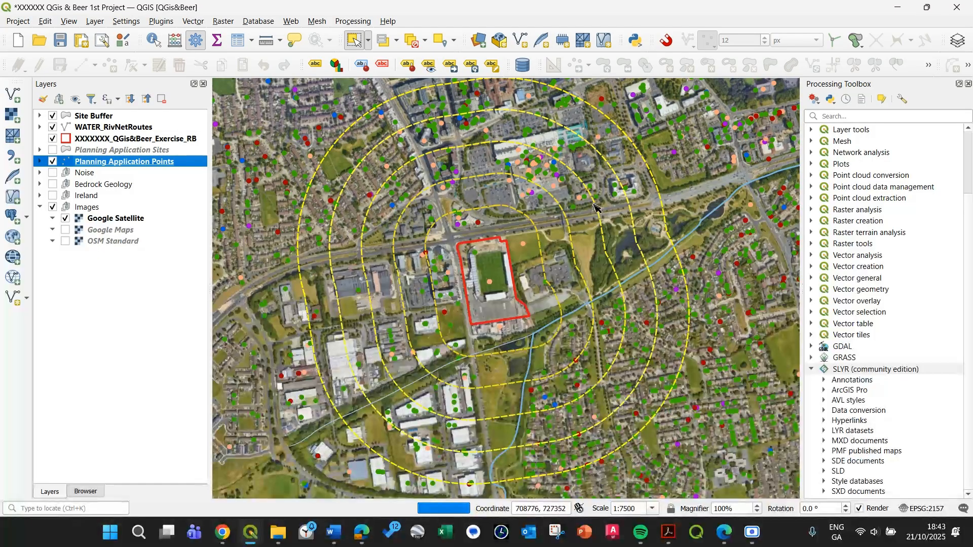
Examine the Planning Application Points layer's legend and attribute table, closing the table again.
left_click(40, 161)
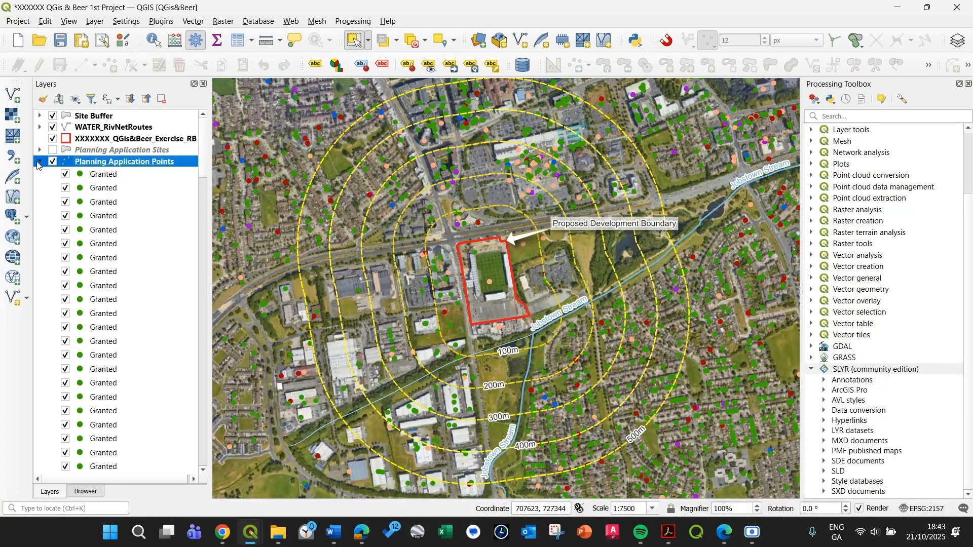
left_click(40, 162)
right_click(92, 162)
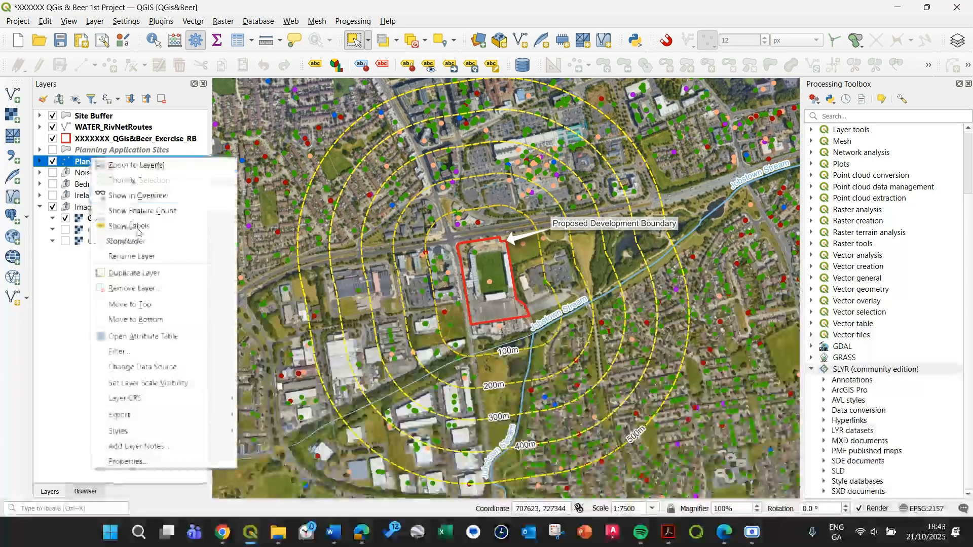
left_click(162, 334)
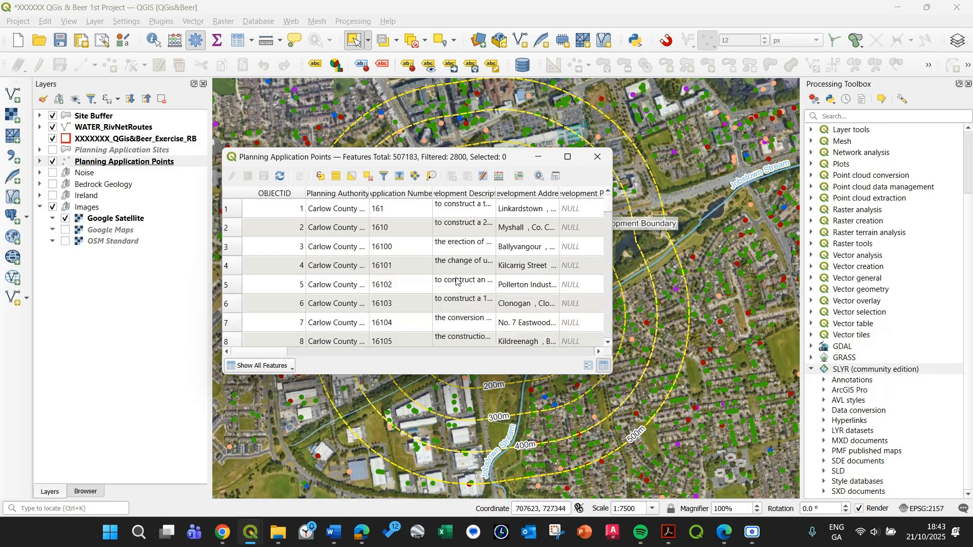
left_click(595, 158)
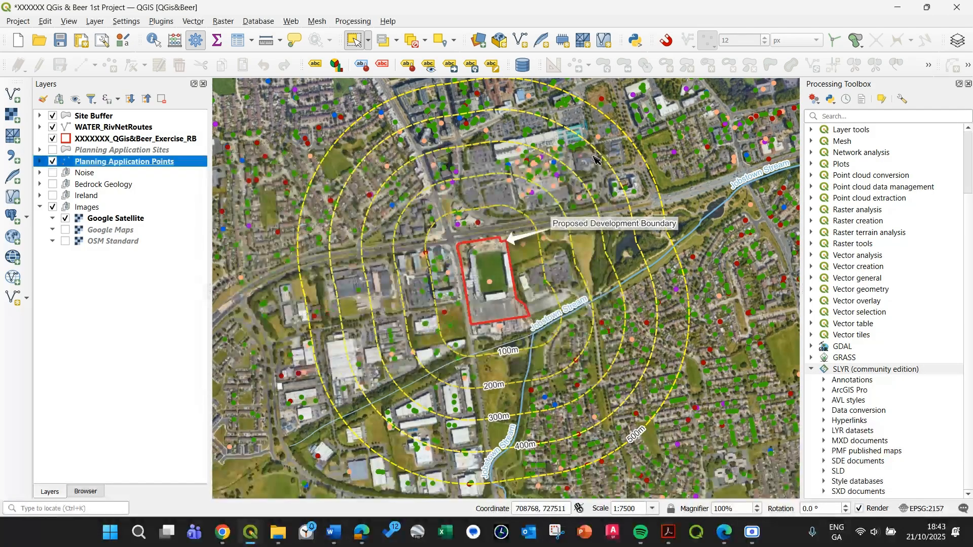
Start exporting the features of the Planning Application Points layer to a new vector file.
left_click(84, 329)
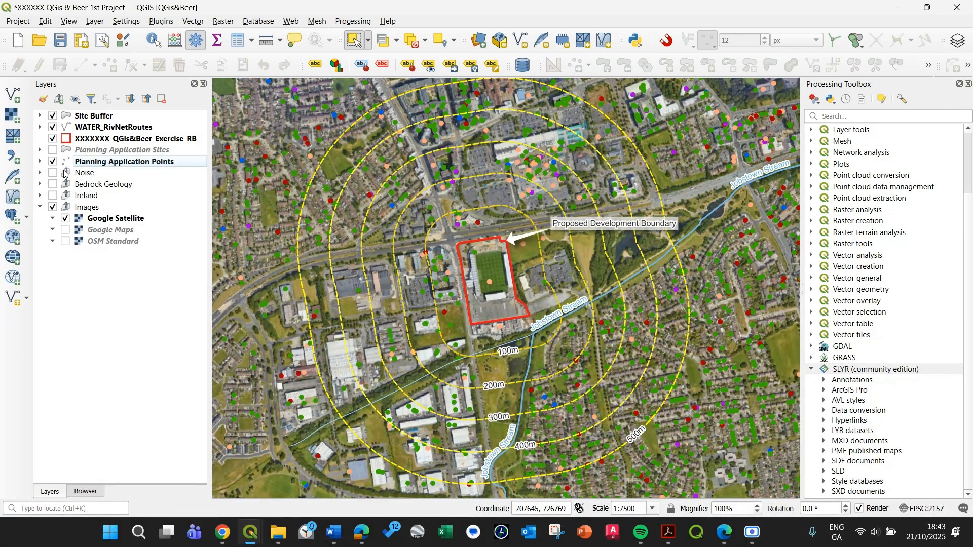
left_click(91, 165)
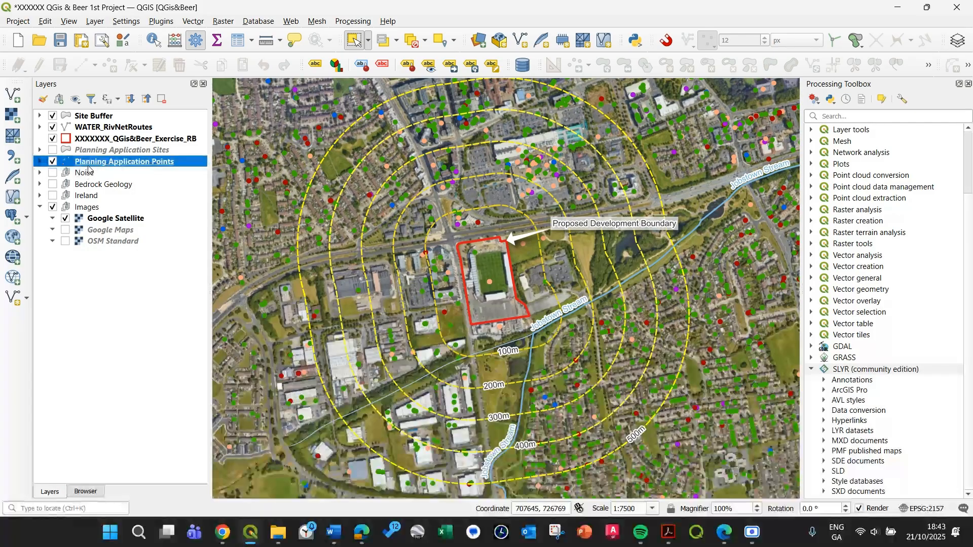
right_click(89, 165)
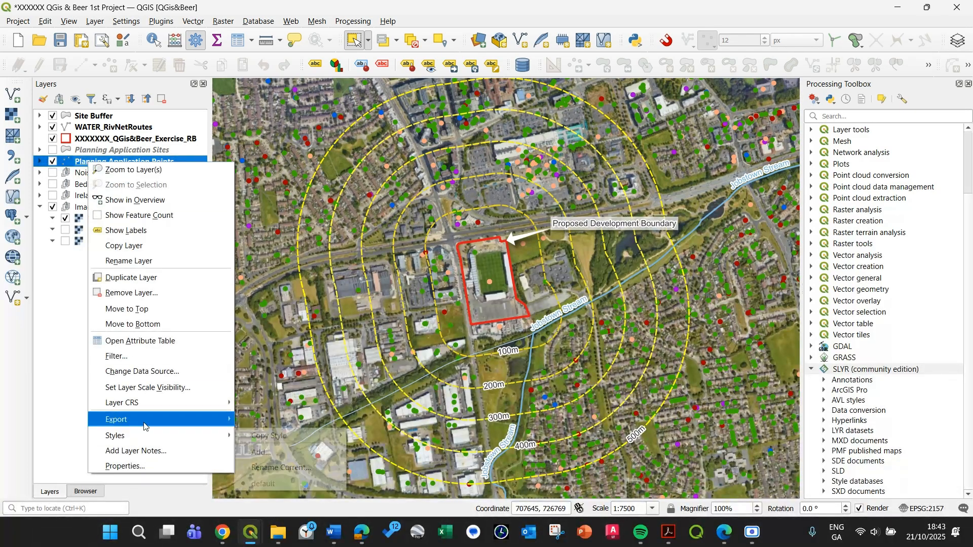
mouse_move(148, 424)
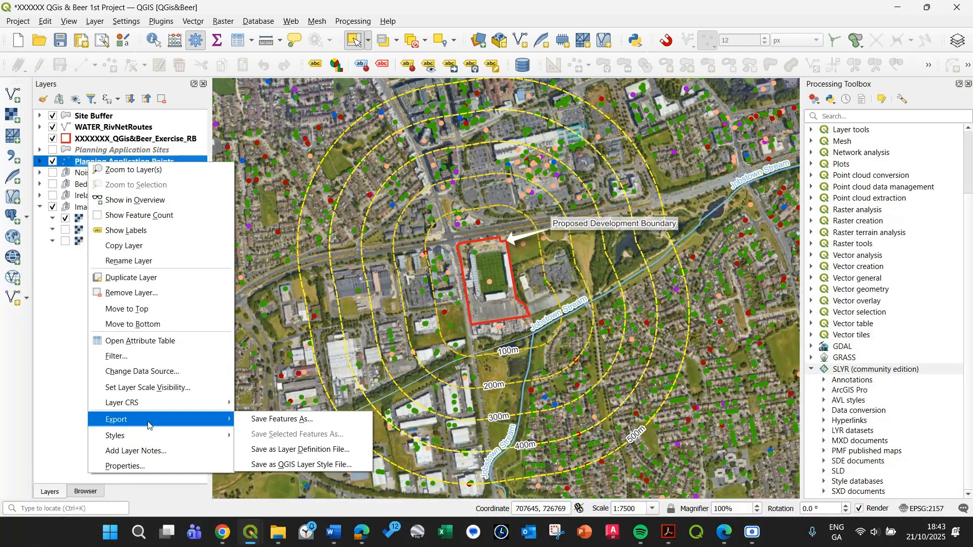
left_click(274, 423)
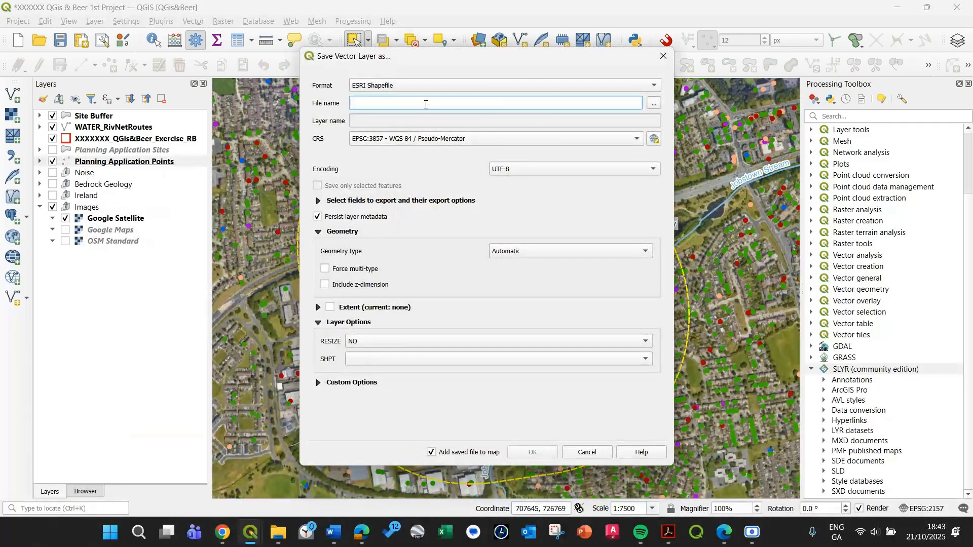
Set the export's output file to an ESRI Shapefile named PlanningApplicationsPoints in the QGis&Beer\02_Episode folder.
left_click(654, 104)
left_click(466, 97)
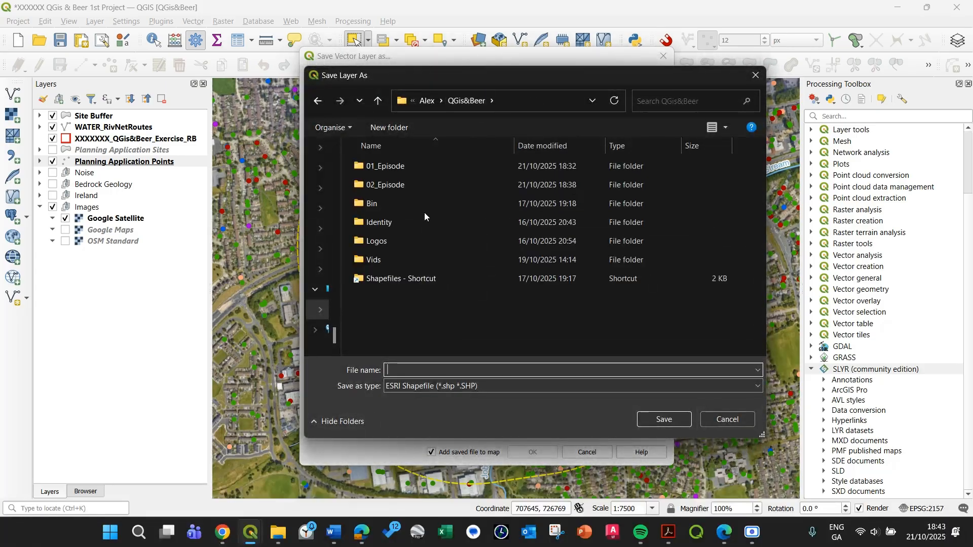
double_click(412, 186)
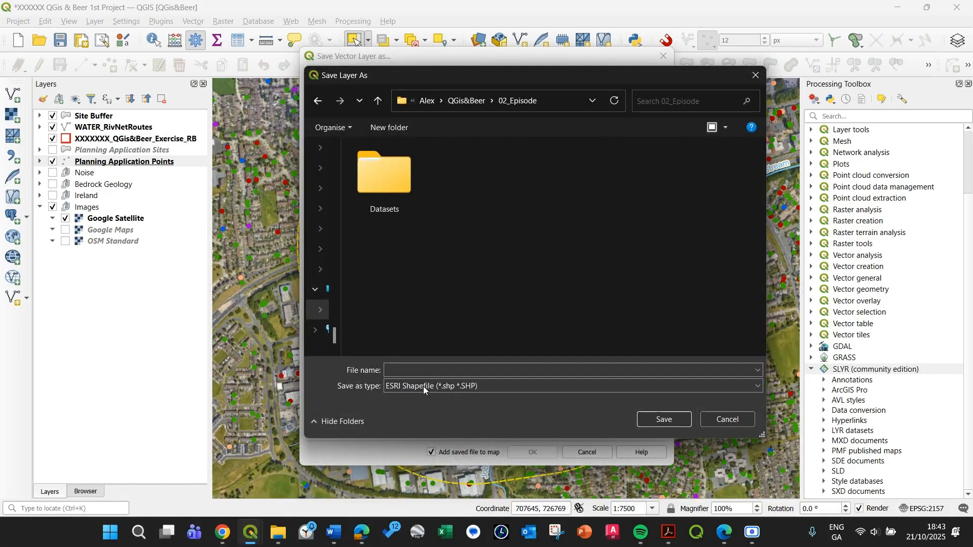
left_click(445, 364)
type("PlanningApplic")
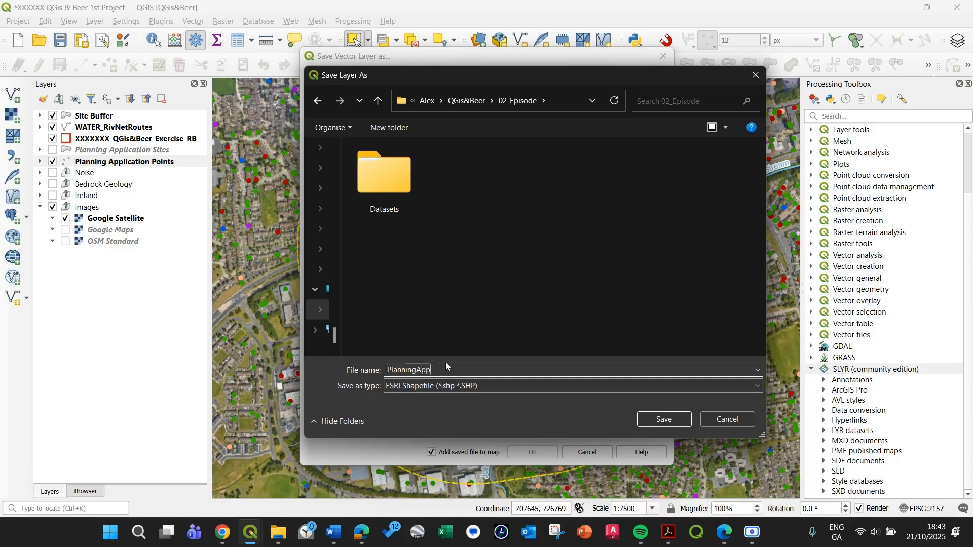
type("ationsPoin")
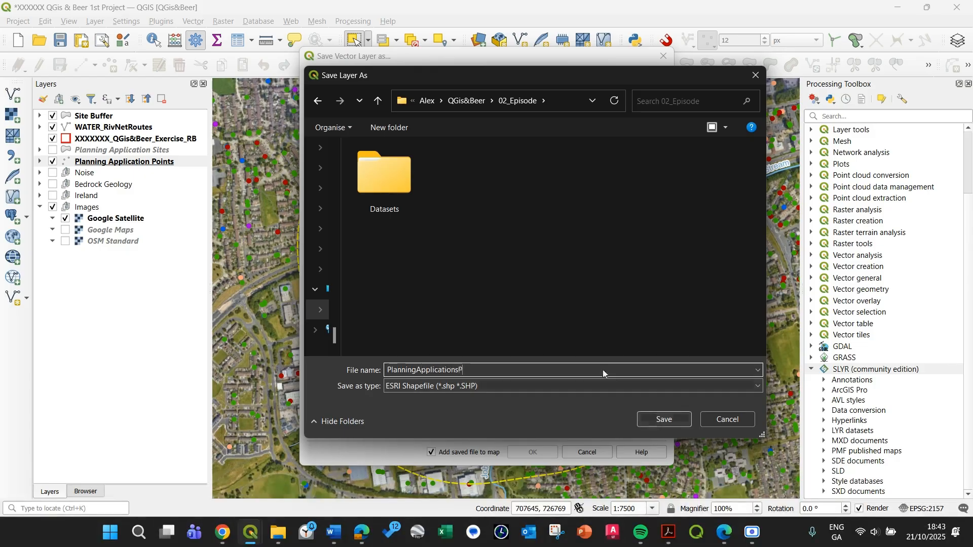
type("ts")
left_click(663, 420)
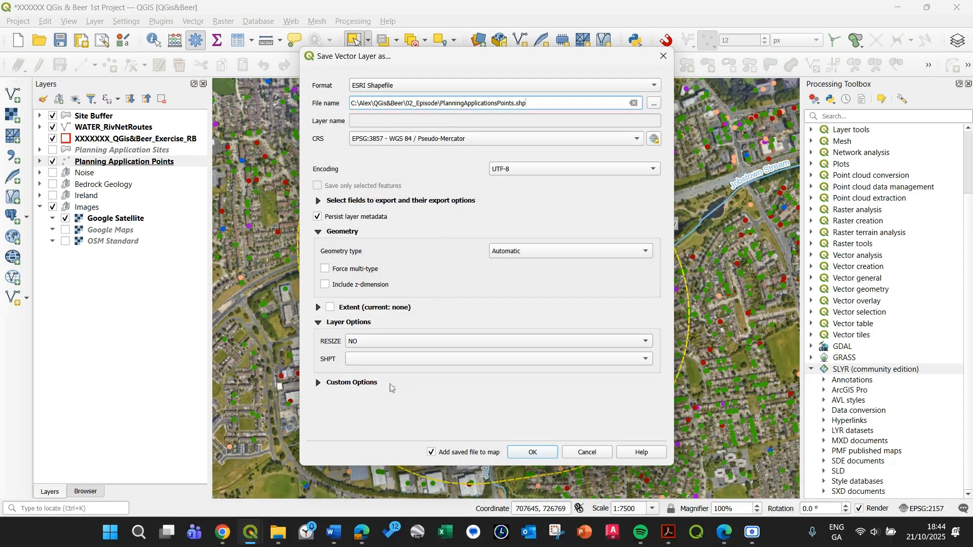
Limit the export extent to that of the Site Buffer layer.
left_click(319, 384)
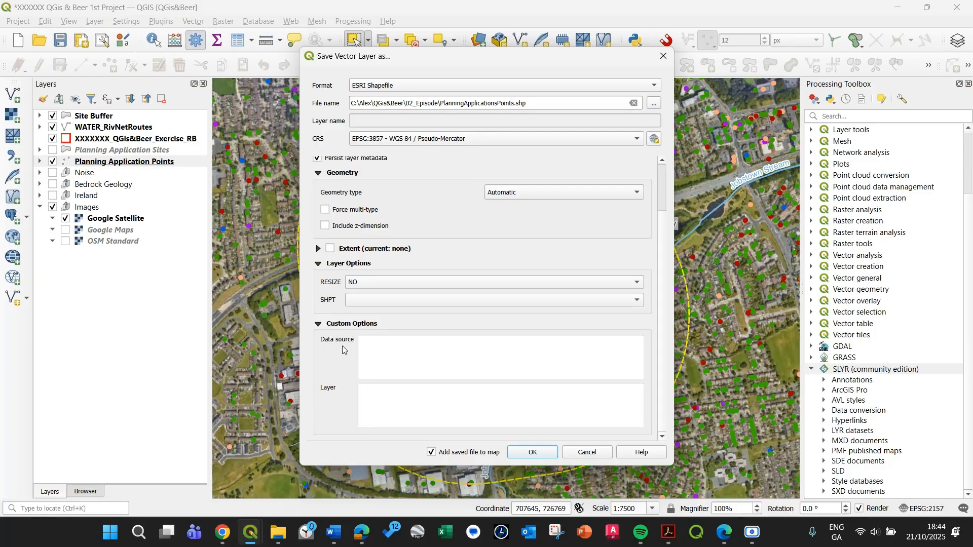
scroll(390, 269, "up", 2)
left_click(318, 201)
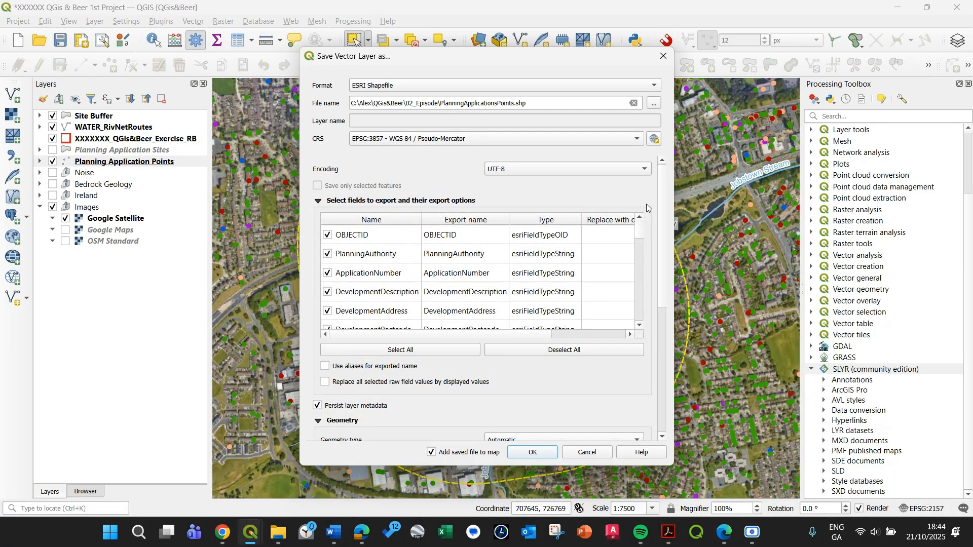
scroll(646, 204, "down", 6)
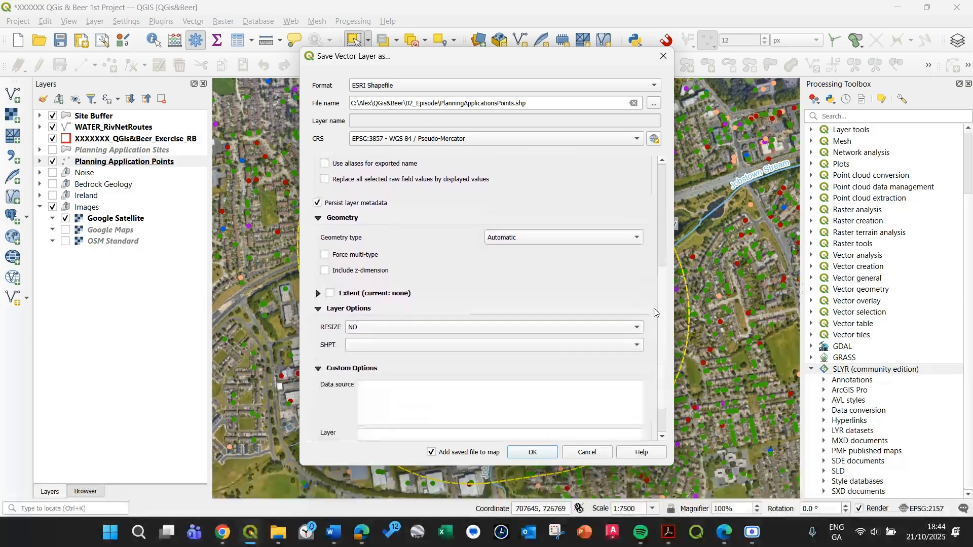
scroll(656, 329, "down", 1)
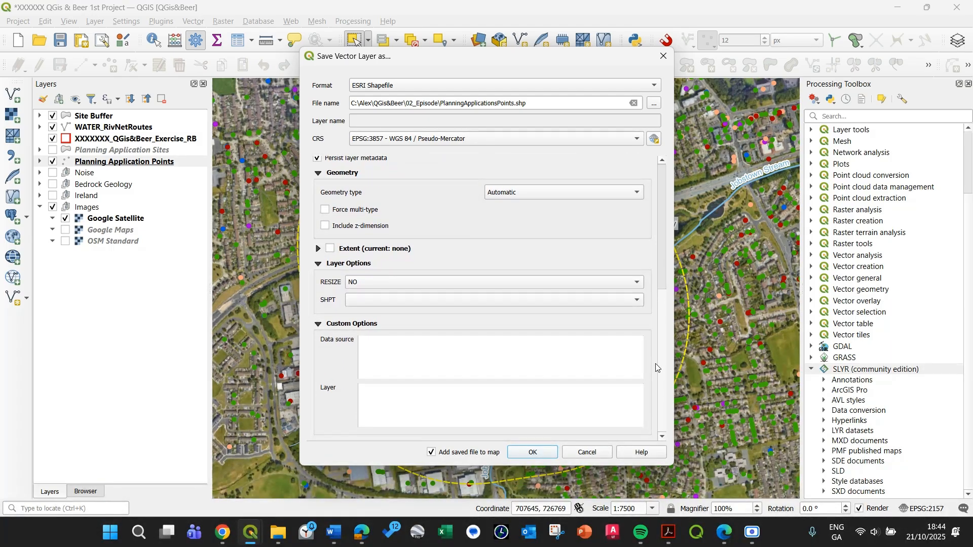
left_click(318, 249)
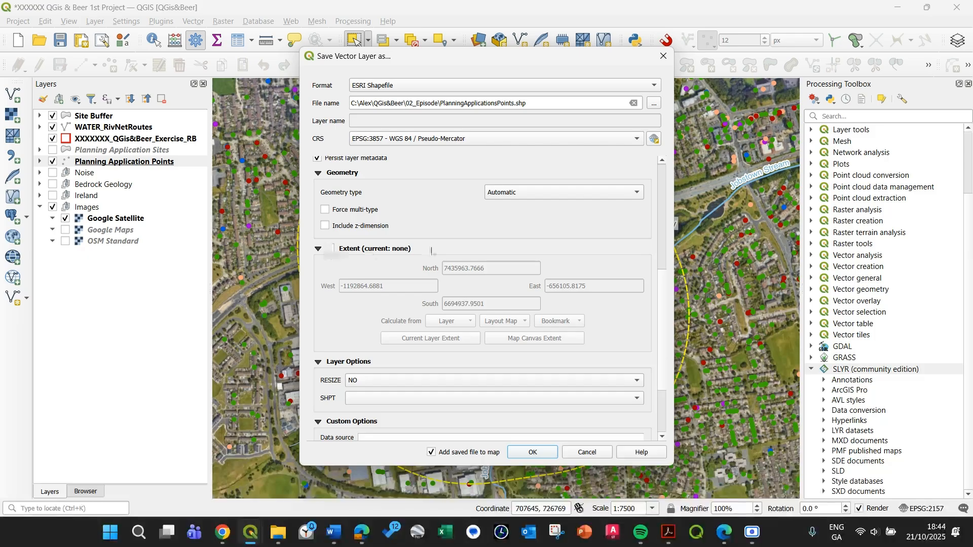
left_click(339, 250)
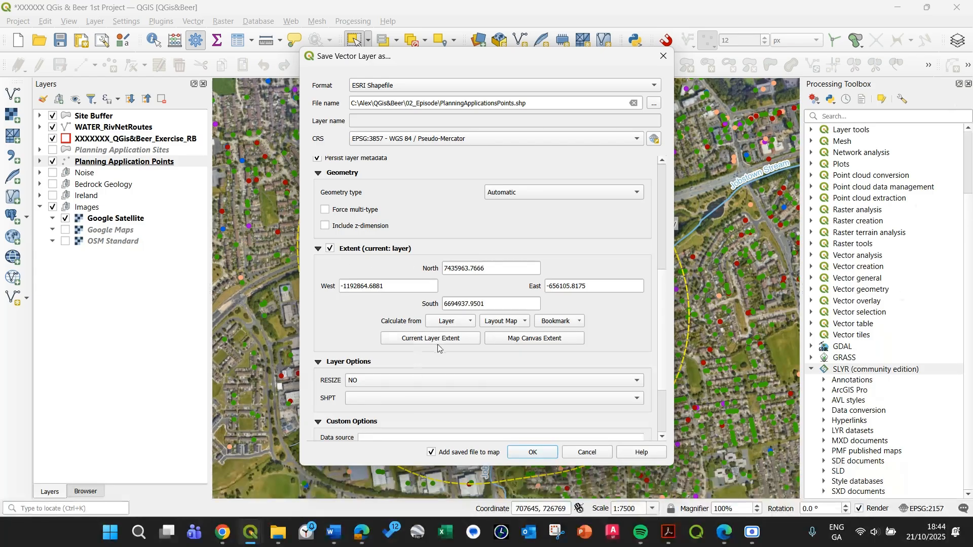
left_click(450, 322)
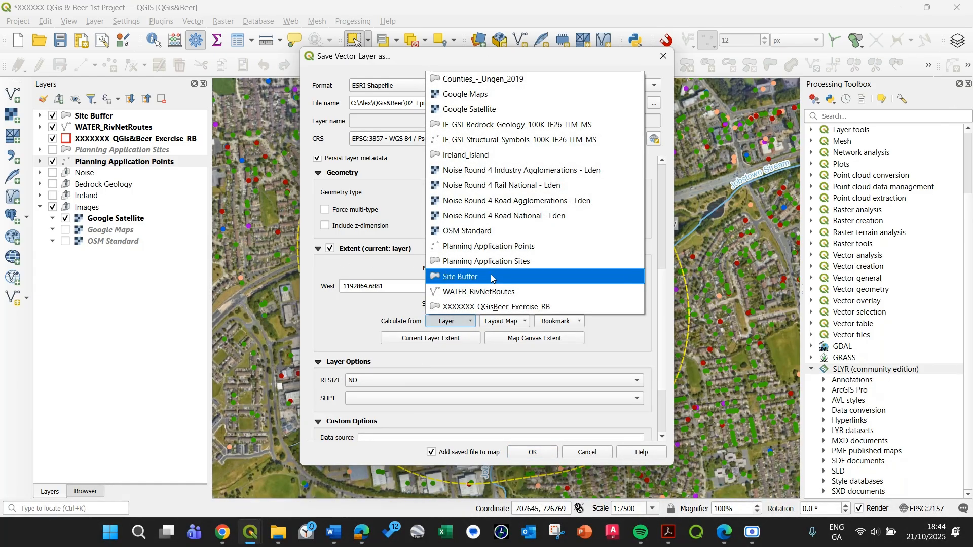
left_click(491, 278)
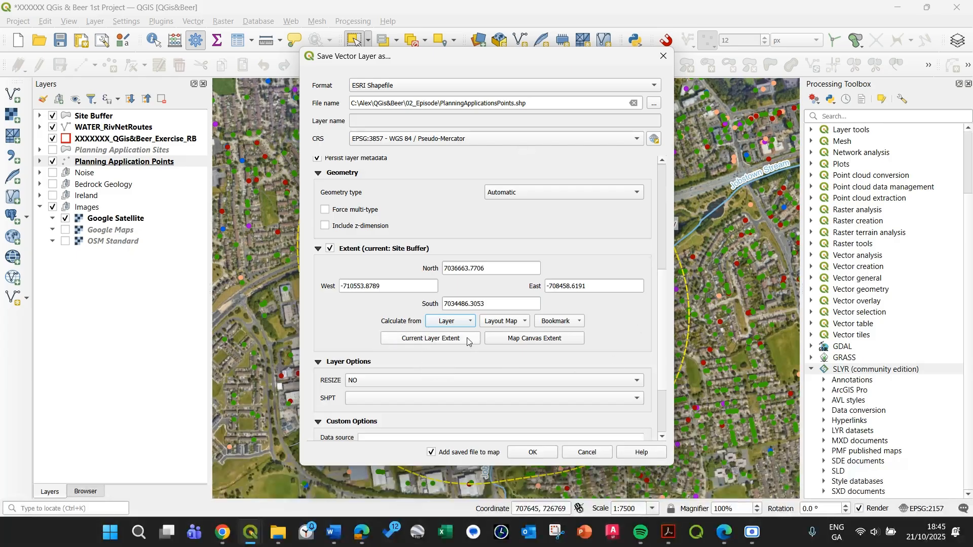
left_click(445, 327)
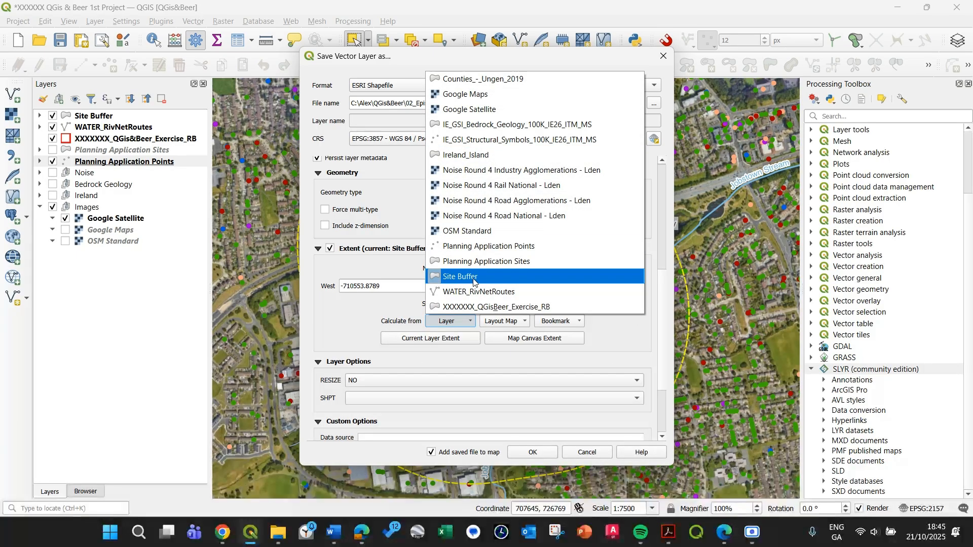
left_click(500, 285)
left_click(462, 324)
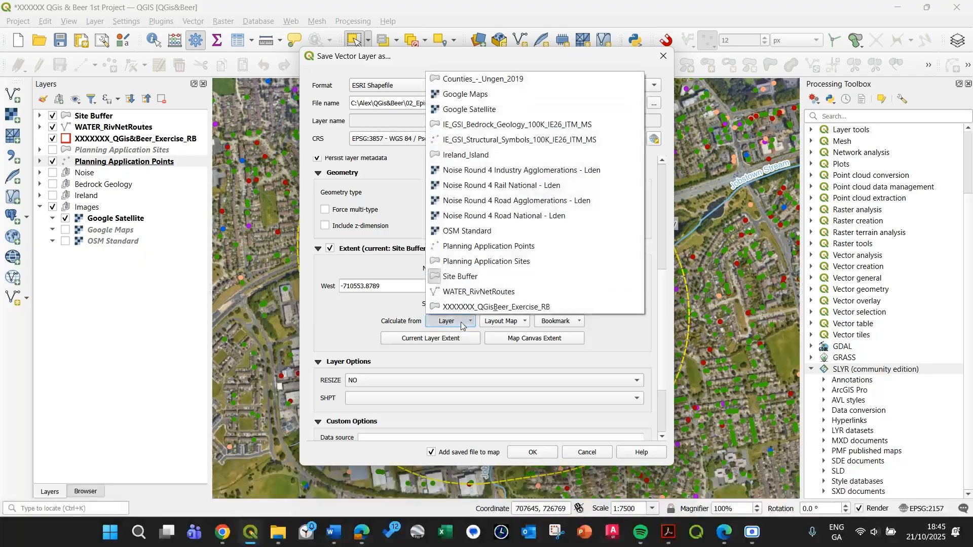
left_click(382, 322)
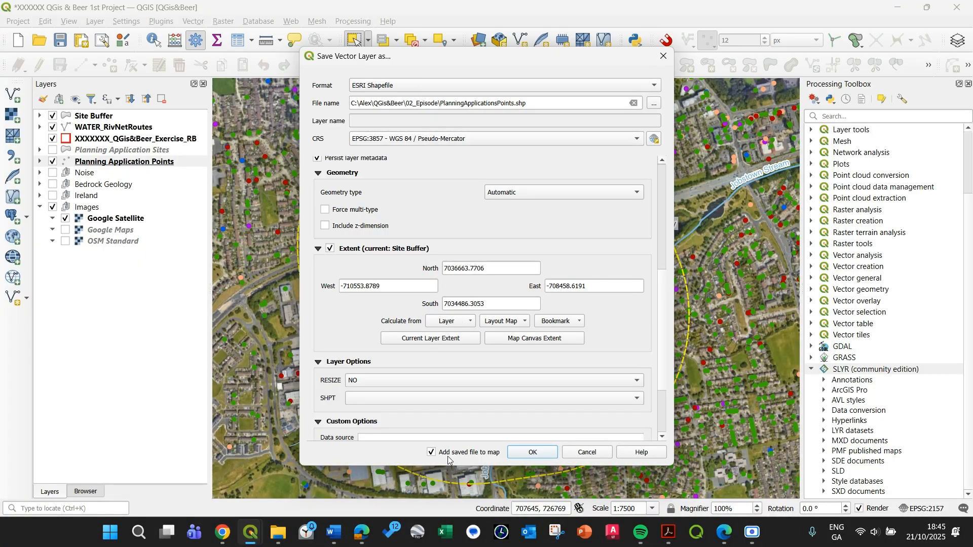
Run the export with the saved file added to the map, and hide the original Planning Application Points layer.
left_click(531, 453)
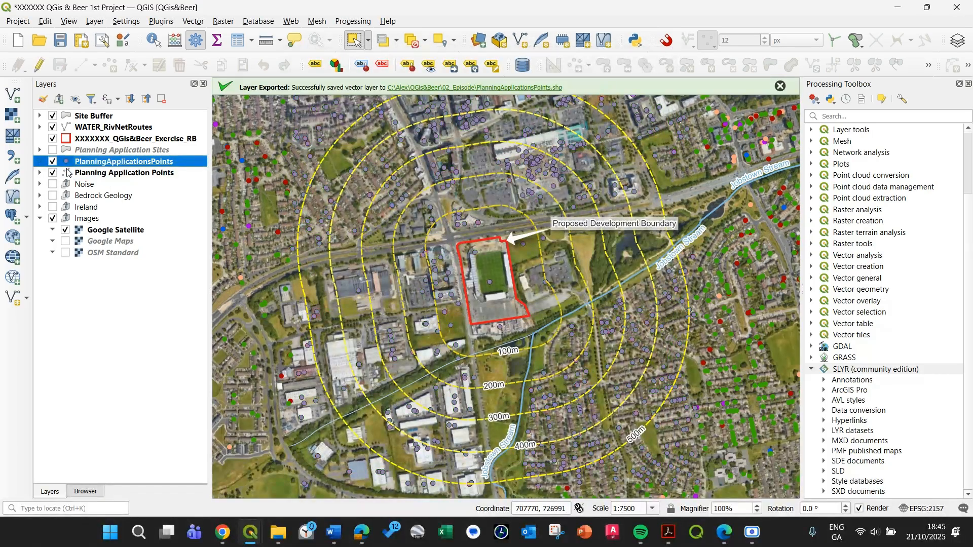
left_click(780, 87)
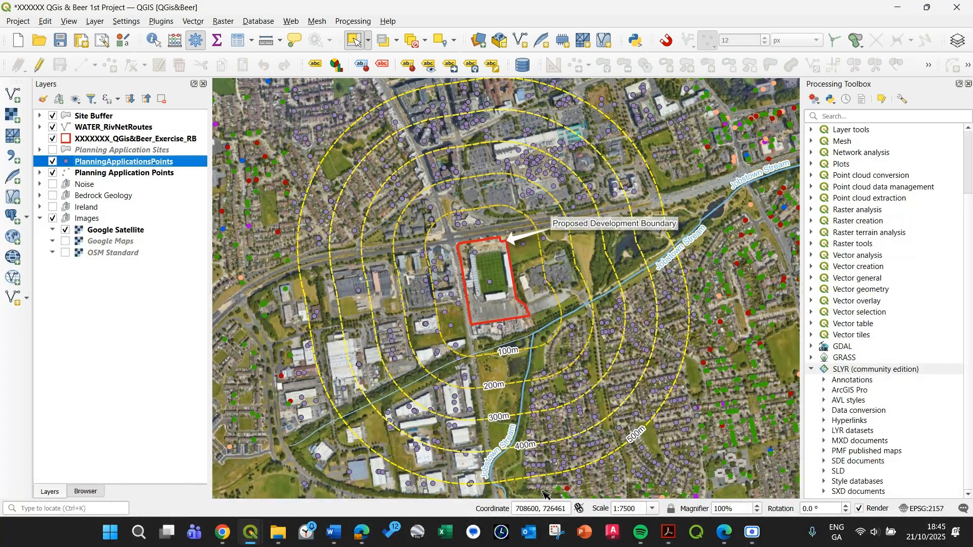
left_click(53, 172)
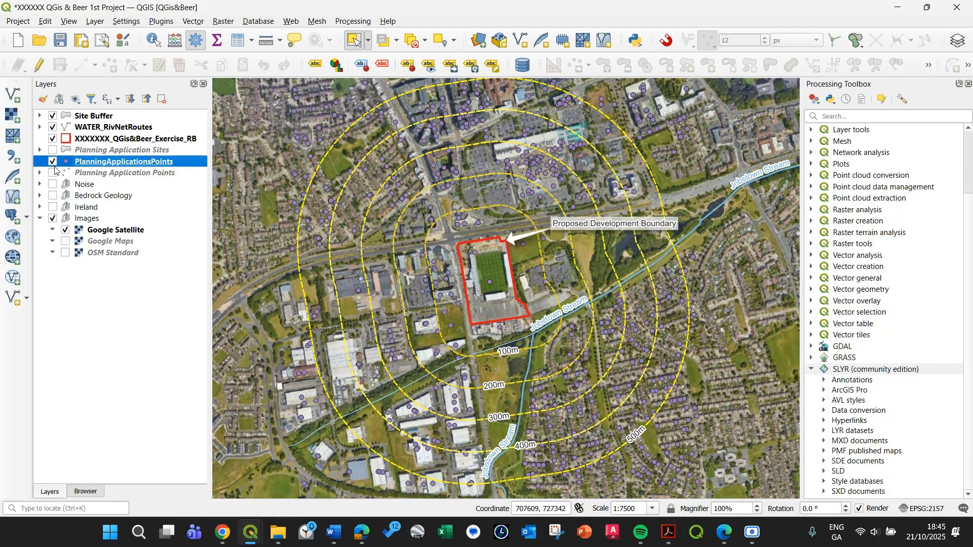
Copy the style of the Planning Application Points layer and paste it onto the exported PlanningApplicationsPoints layer.
left_click(40, 173)
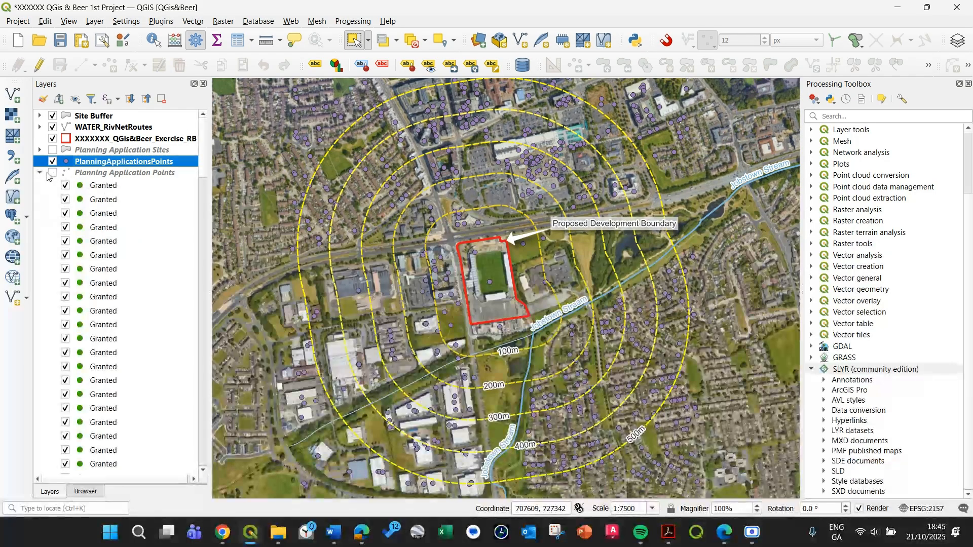
left_click(39, 173)
left_click(94, 176)
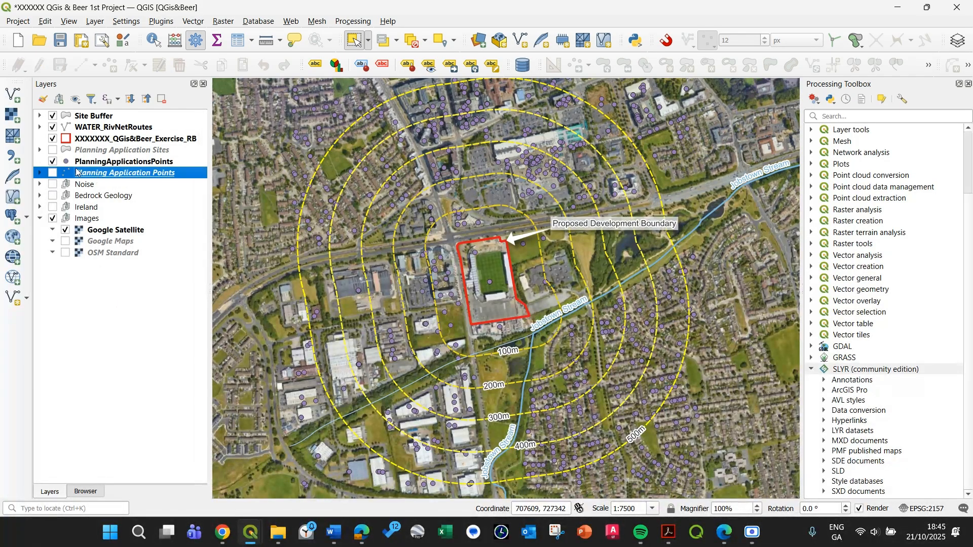
right_click(106, 175)
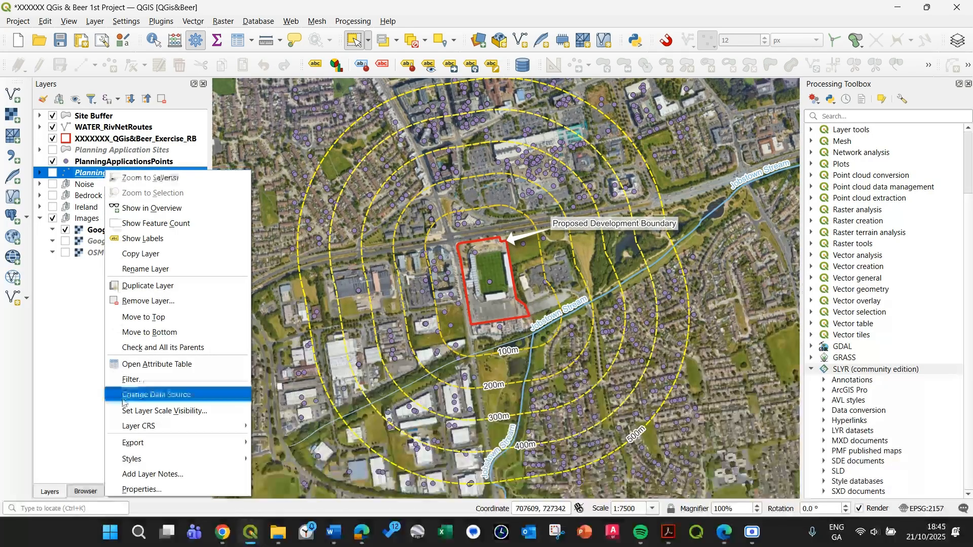
mouse_move(159, 460)
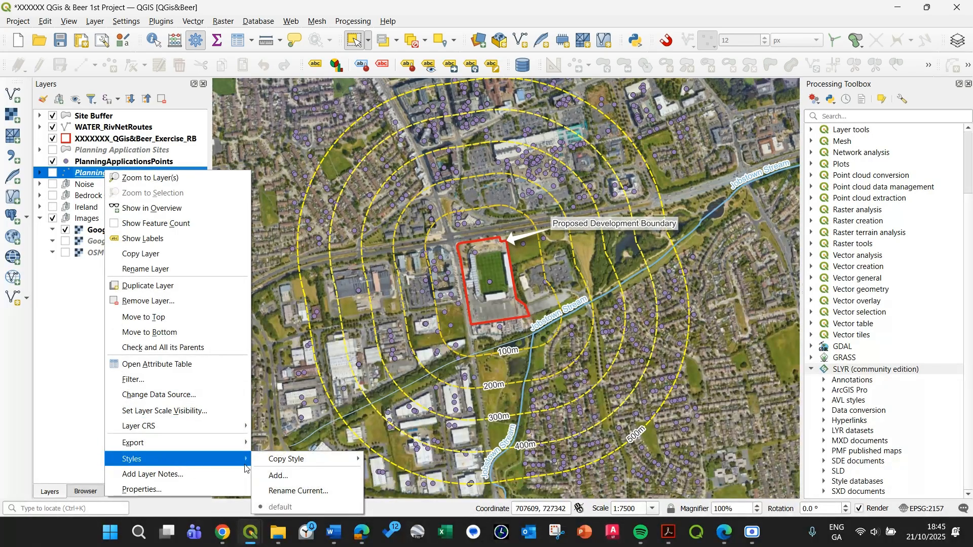
mouse_move(286, 461)
left_click(467, 273)
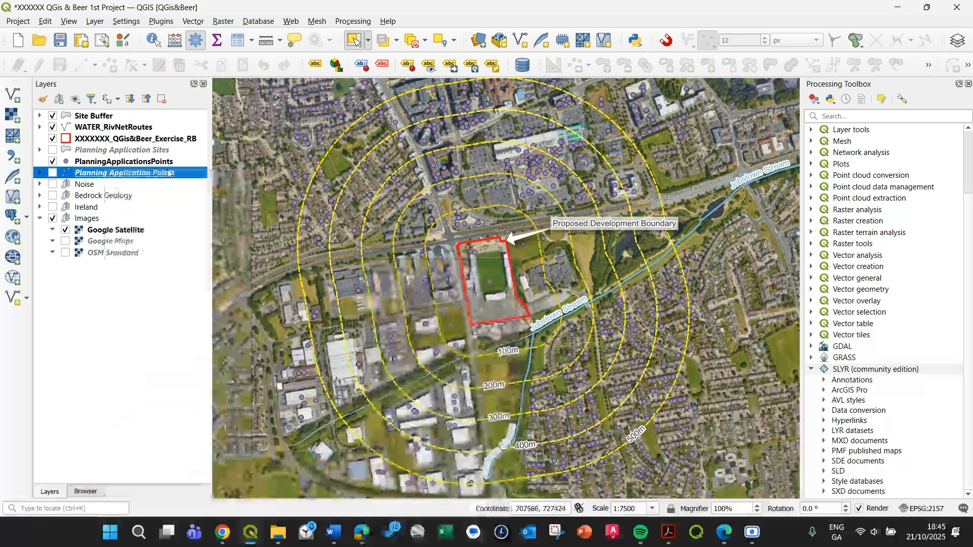
left_click(110, 164)
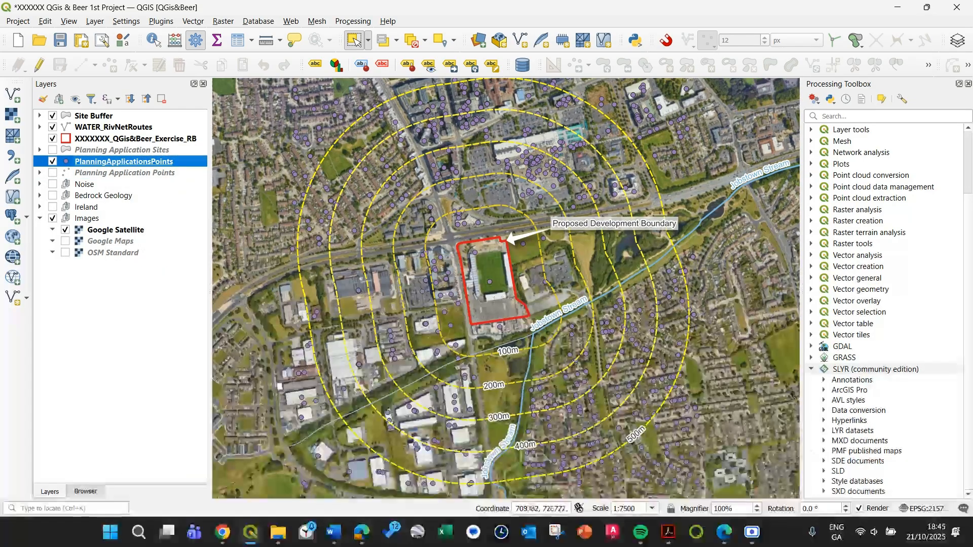
right_click(92, 165)
mouse_move(158, 453)
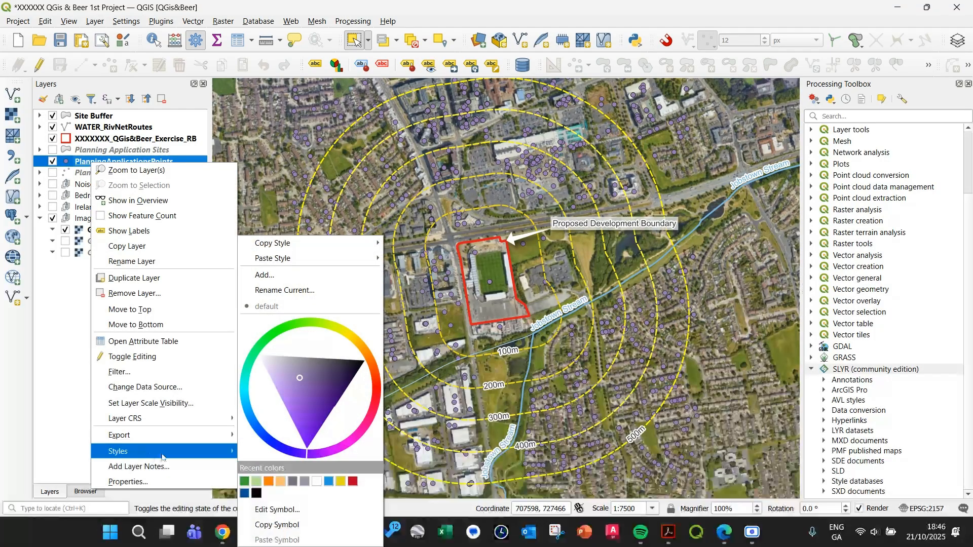
left_click(437, 261)
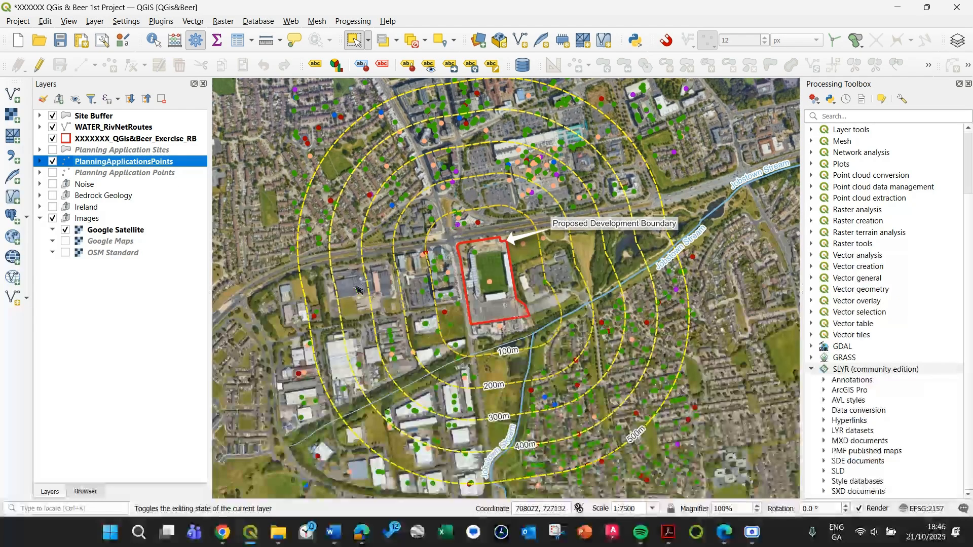
Open the attribute table of the PlanningApplicationsPoints layer and dock it in the main window.
right_click(110, 165)
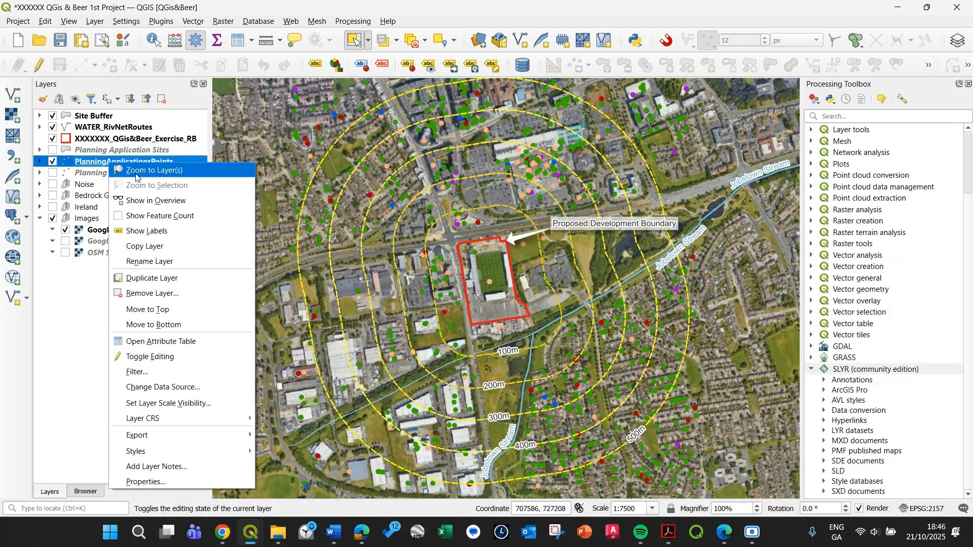
left_click(184, 342)
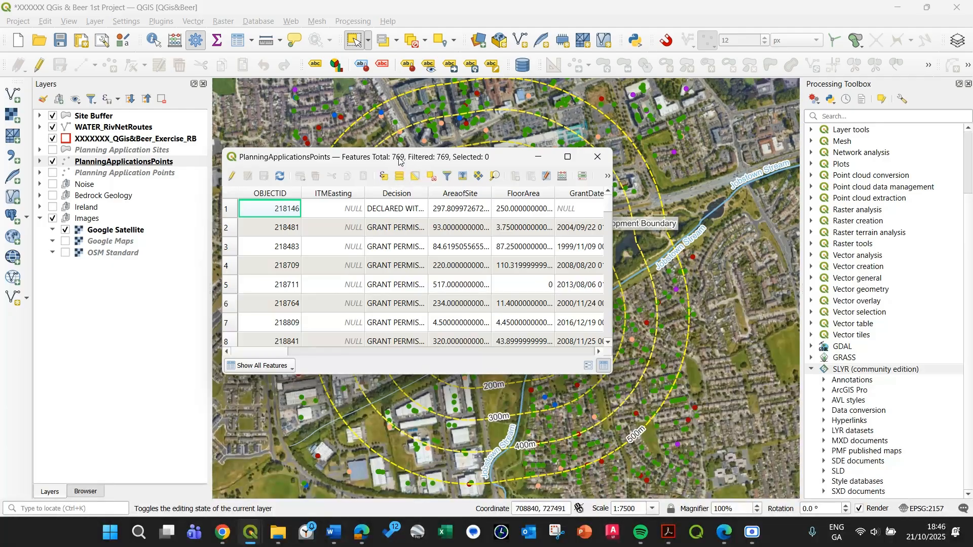
left_click(607, 176)
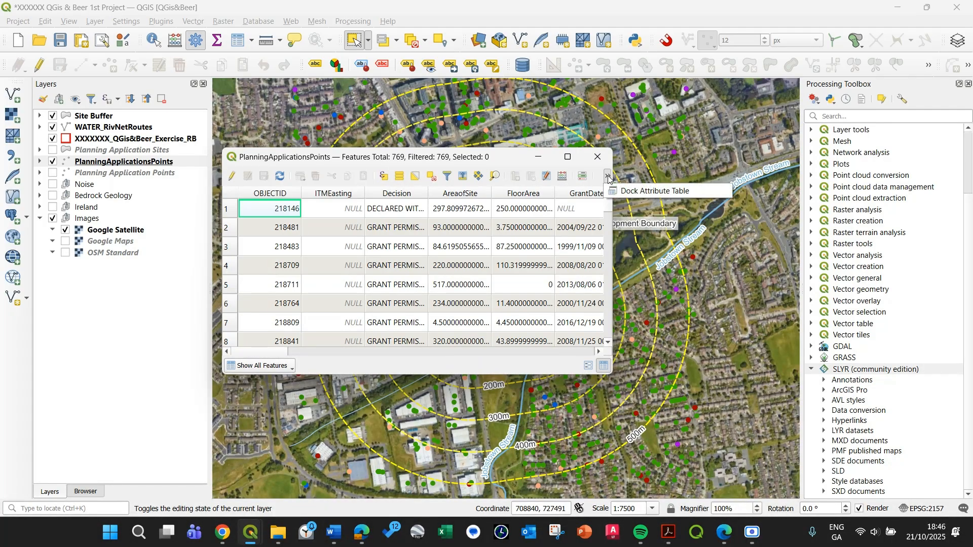
left_click(654, 189)
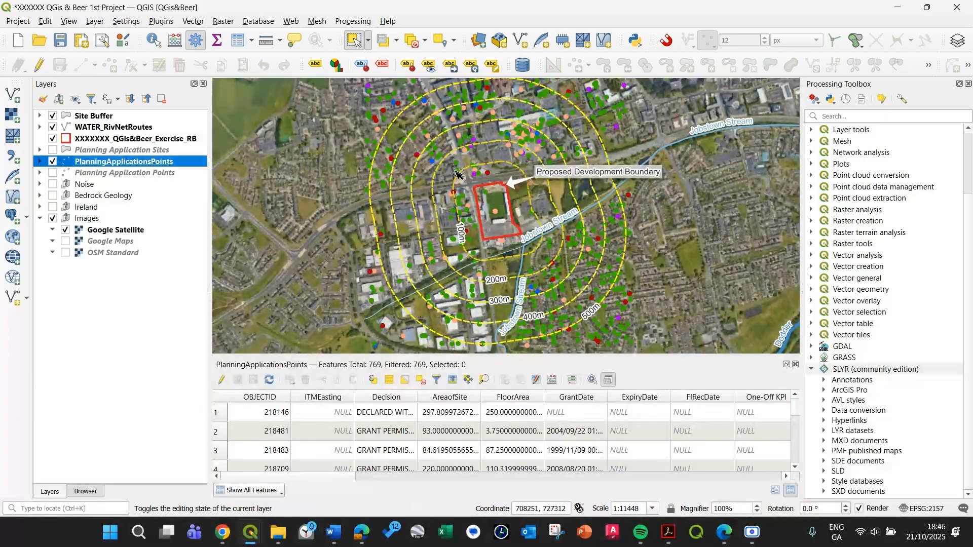
Start editing the PlanningApplicationsPoints layer and delete the cluster of points outside the southeast corner of the 500 m buffer.
mouse_move(444, 203)
left_mouse_down()
mouse_move(438, 175)
mouse_move(437, 187)
left_mouse_up()
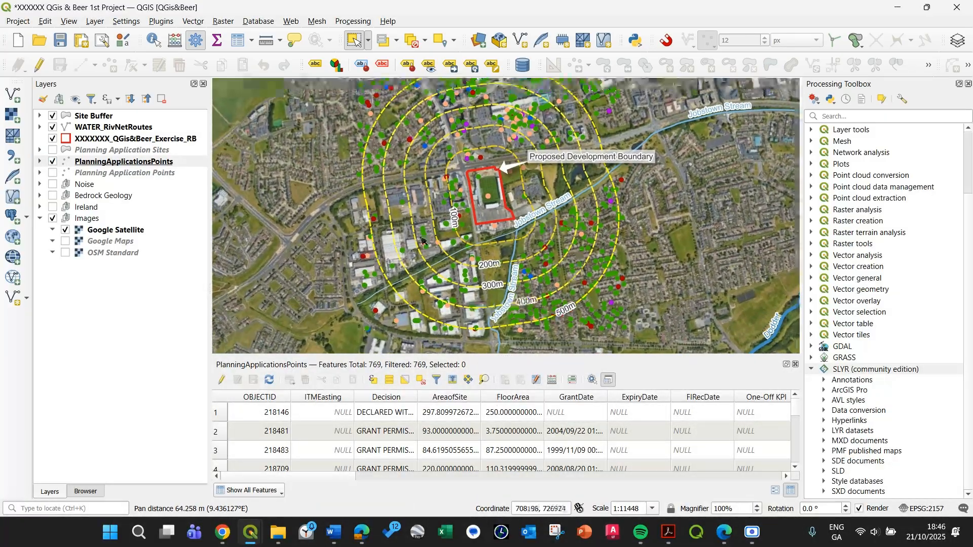
left_click(39, 65)
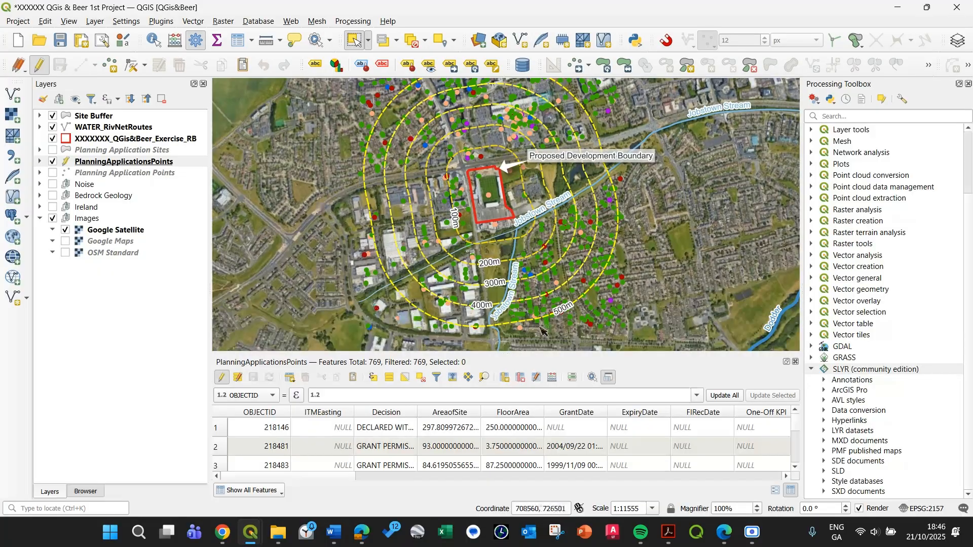
left_click_drag(646, 343, 584, 296)
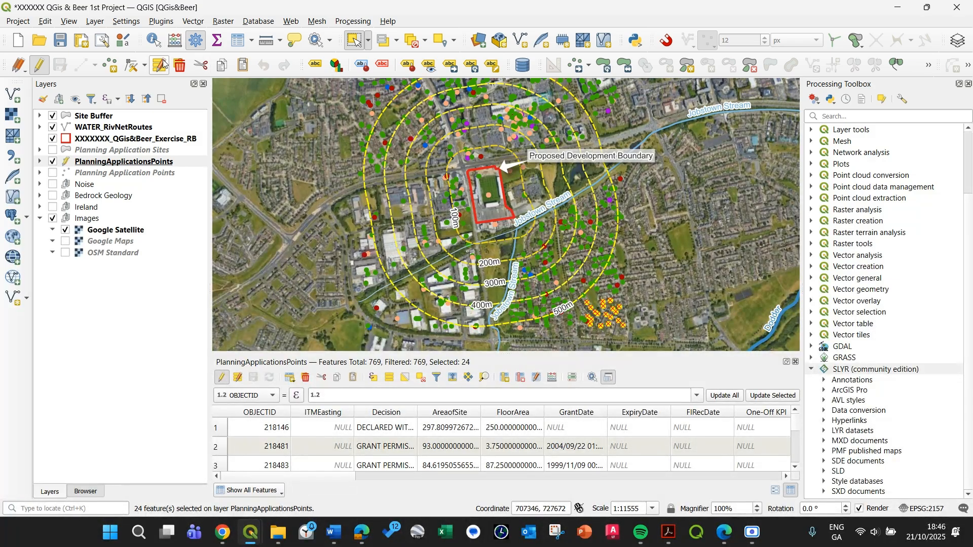
left_click(179, 65)
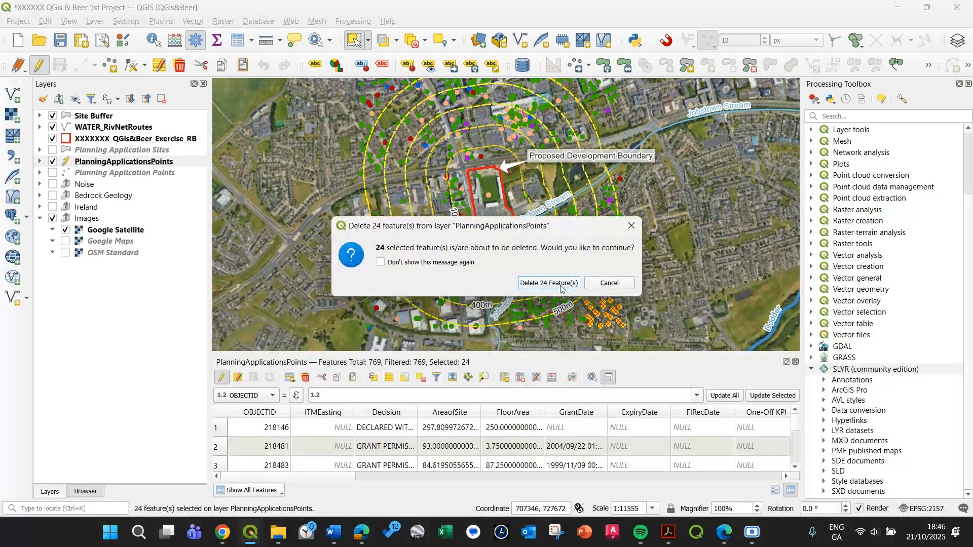
key("Return")
Delete the remaining two groups of points just outside the 500 m ring on its southeast side.
left_click_drag(651, 306, 605, 266)
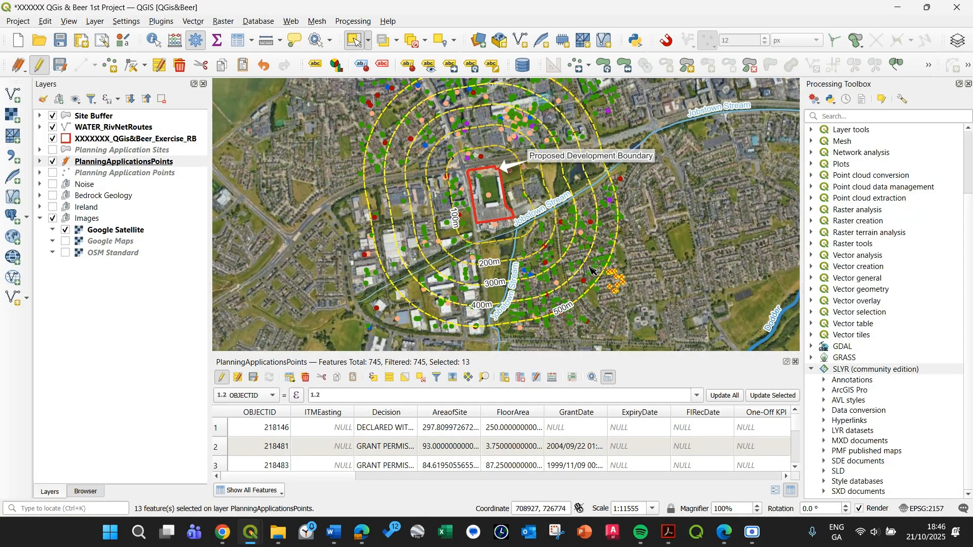
left_click(179, 65)
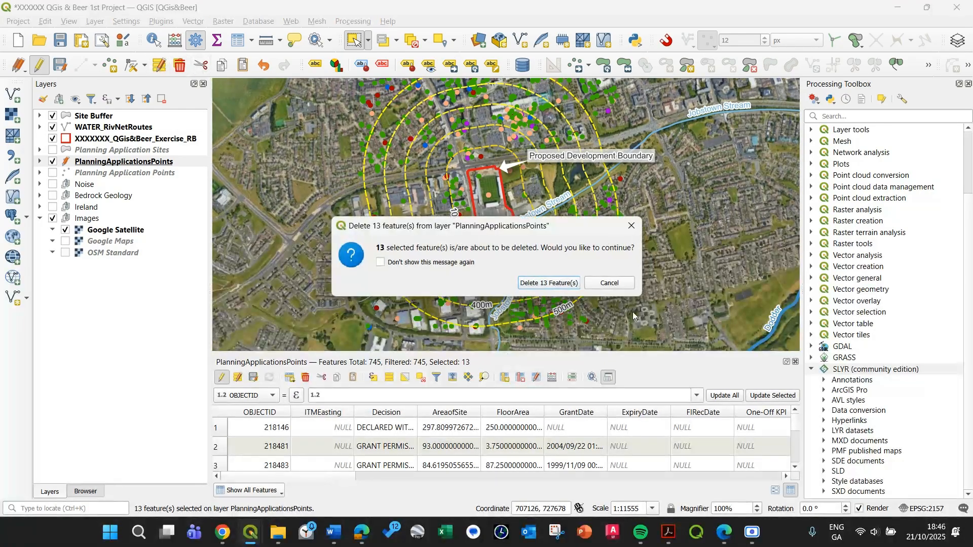
left_click(560, 281)
left_click_drag(568, 319, 561, 308)
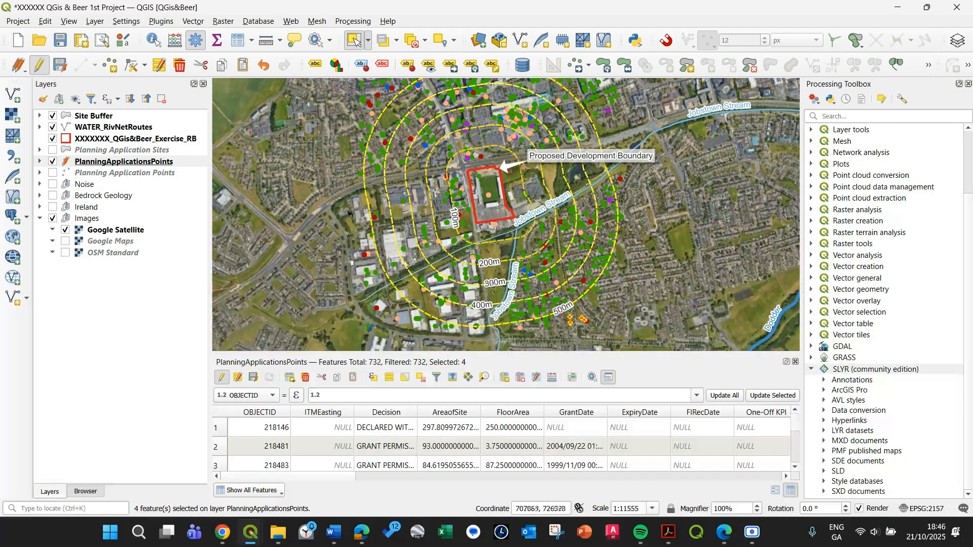
left_click(185, 71)
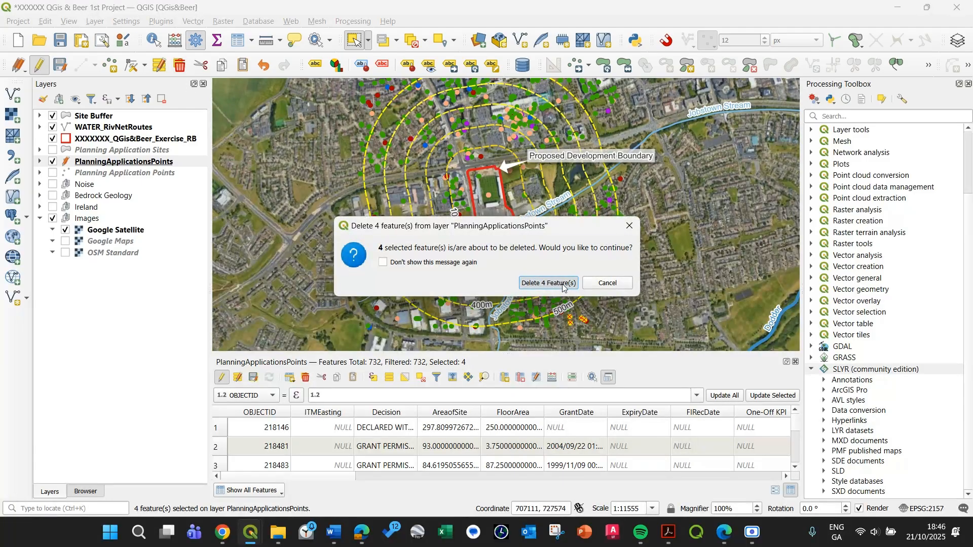
left_click(552, 282)
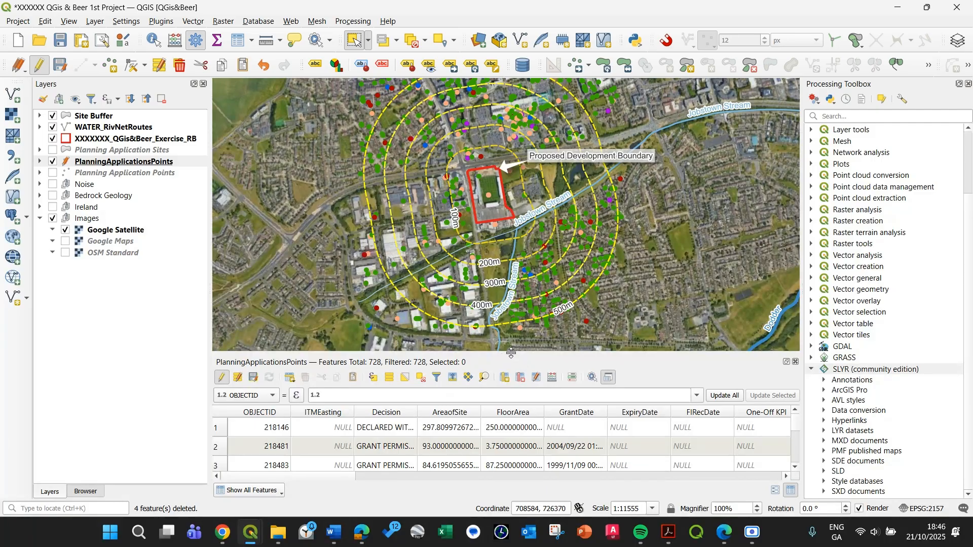
Enlarge the attribute table, widen the Decision column and sort the records by Decision in ascending order.
left_click_drag(511, 354, 511, 318)
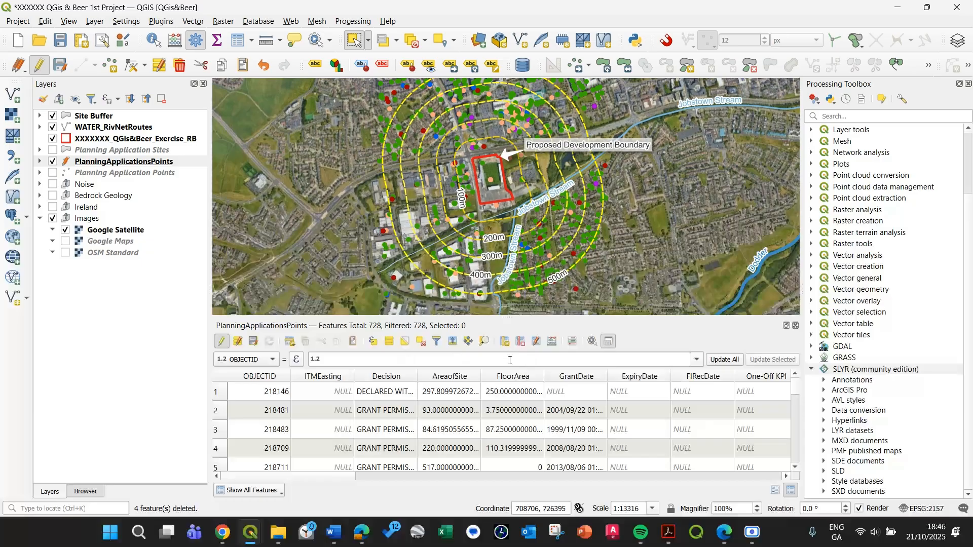
scroll(273, 430, "down", 4)
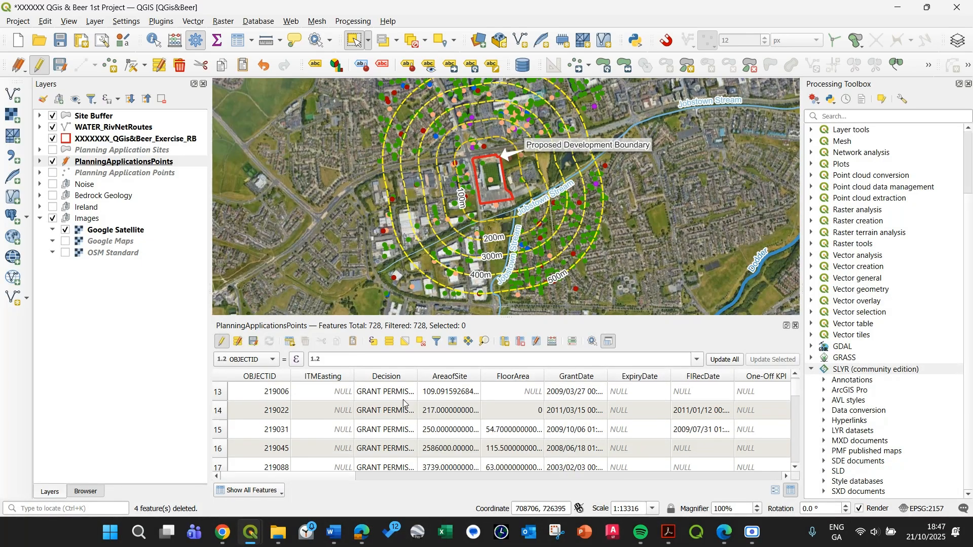
left_click_drag(420, 374, 536, 375)
left_click(408, 377)
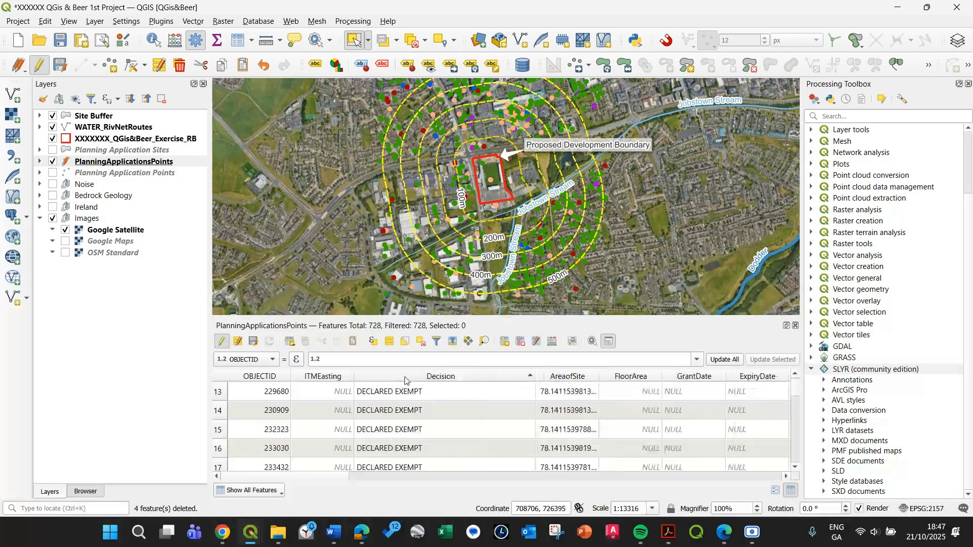
scroll(385, 408, "down", 20)
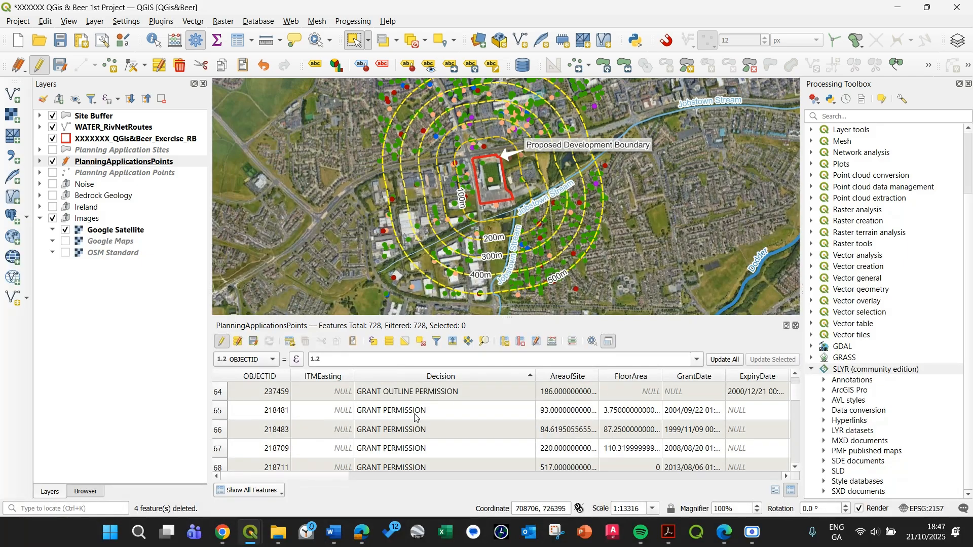
scroll(409, 428, "down", 3)
mouse_move(796, 402)
left_mouse_down()
mouse_move(798, 462)
mouse_move(796, 390)
left_mouse_up()
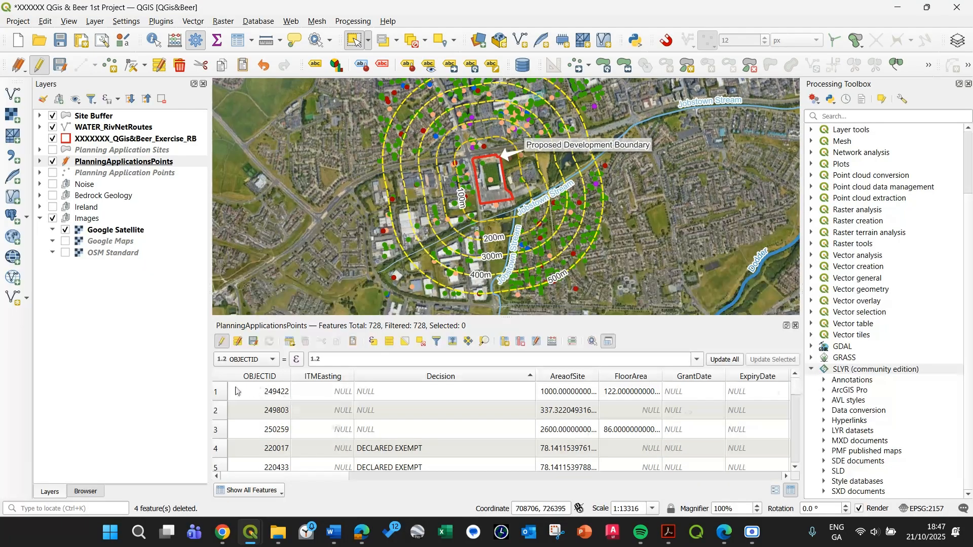
Select all records from the first NULL decision through the last DECLARED WITHDRAWN one.
left_click(218, 393)
scroll(248, 417, "down", 17)
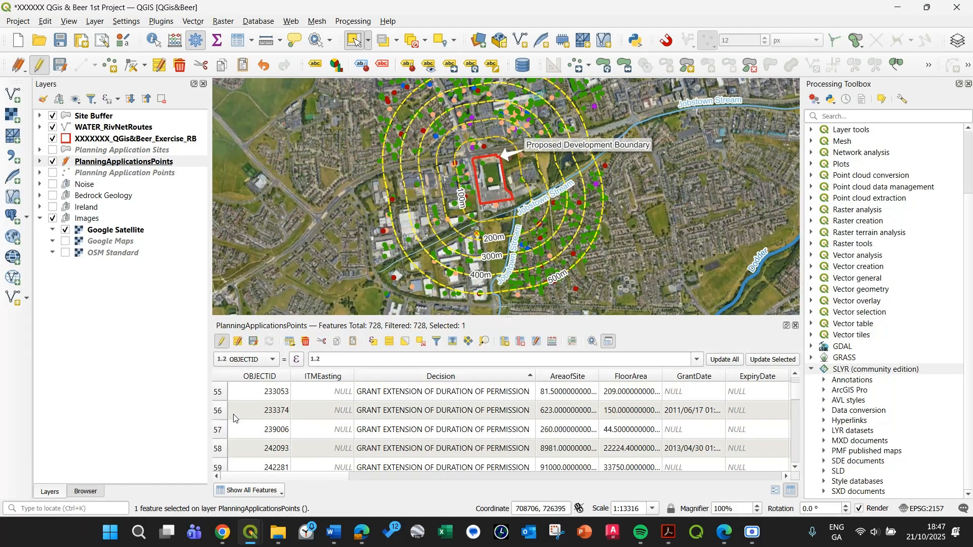
scroll(302, 423, "up", 3)
left_click(306, 461, "shift")
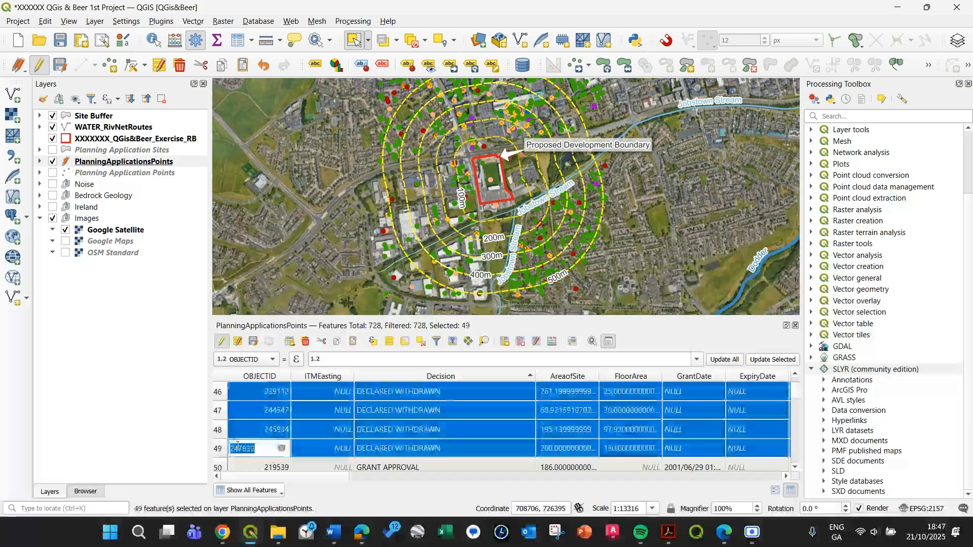
Add all records from the first INVALID - SITE NOTICE to the last WITHDRAW THE APPLICATION to the selection, and delete the selected features.
scroll(332, 439, "down", 4)
scroll(324, 433, "down", 13)
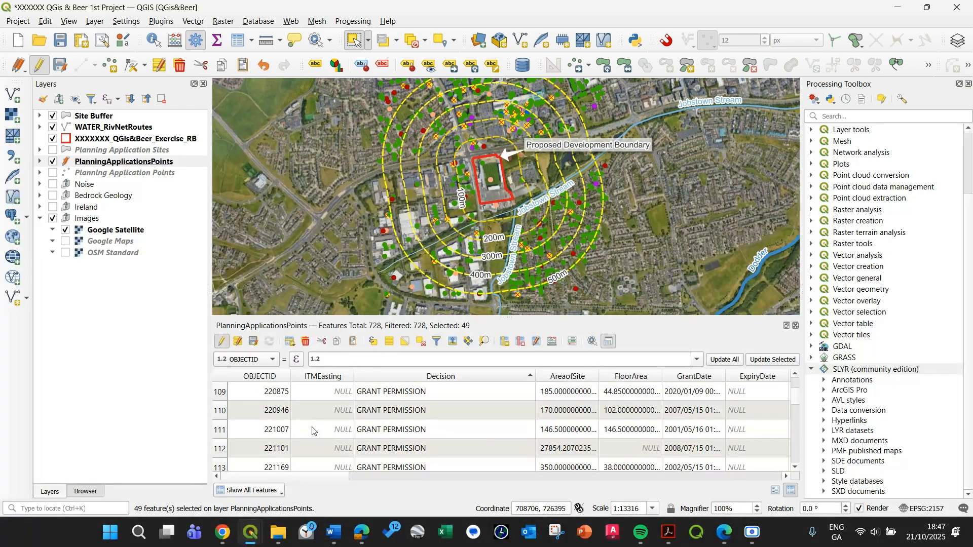
scroll(310, 431, "down", 6)
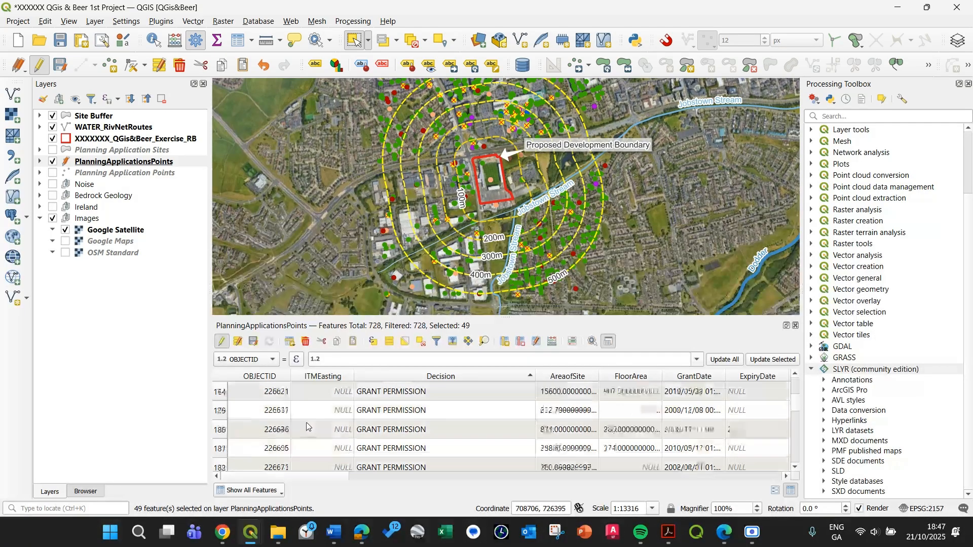
scroll(306, 427, "down", 19)
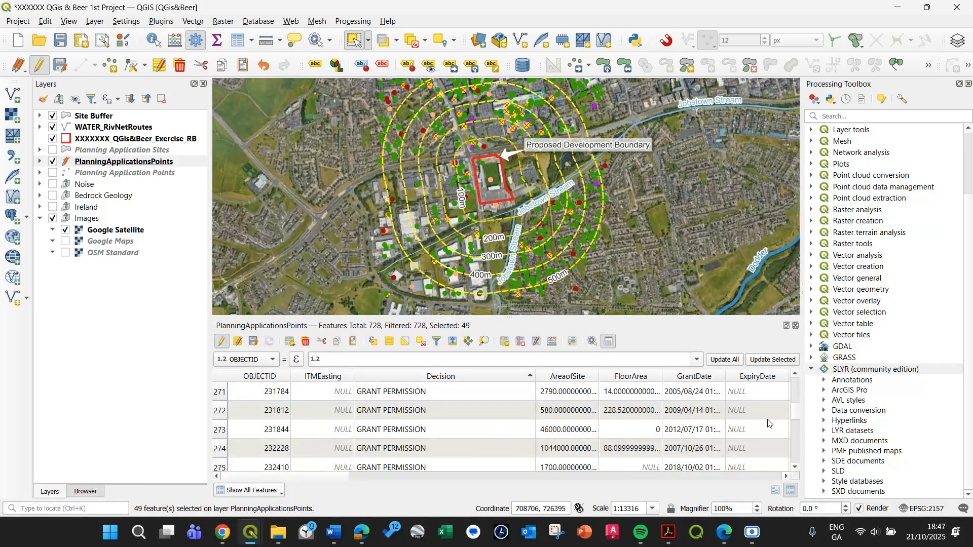
left_click_drag(794, 413, 800, 441)
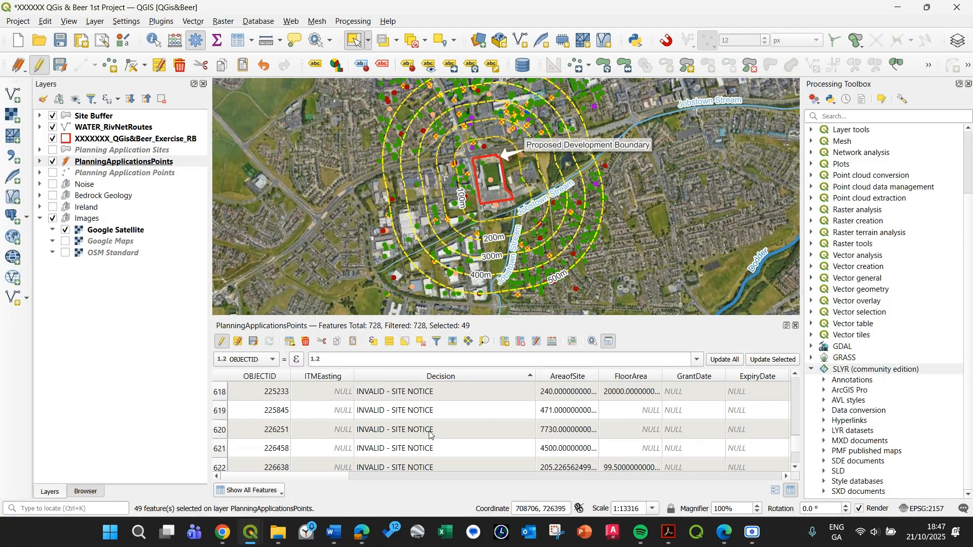
scroll(354, 431, "up", 2)
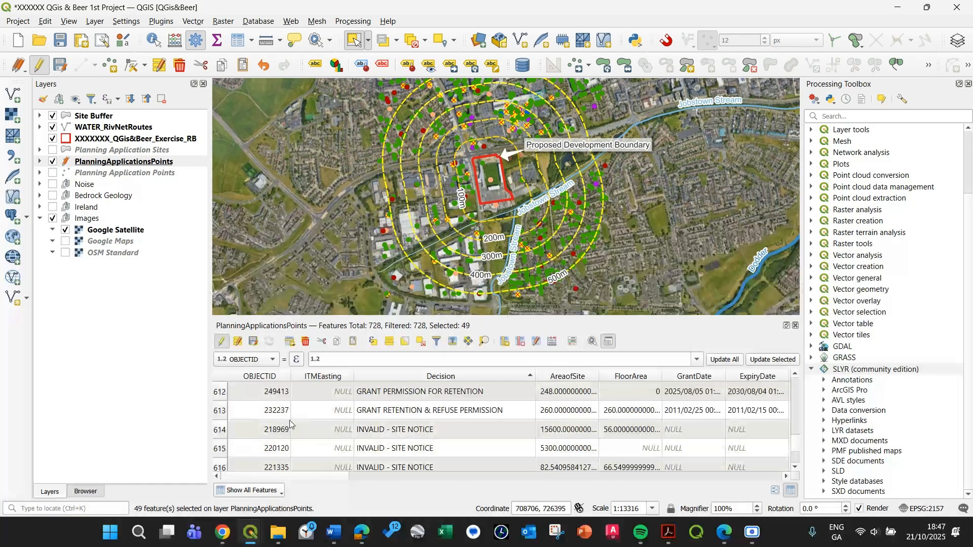
left_click(217, 431, "ctrl")
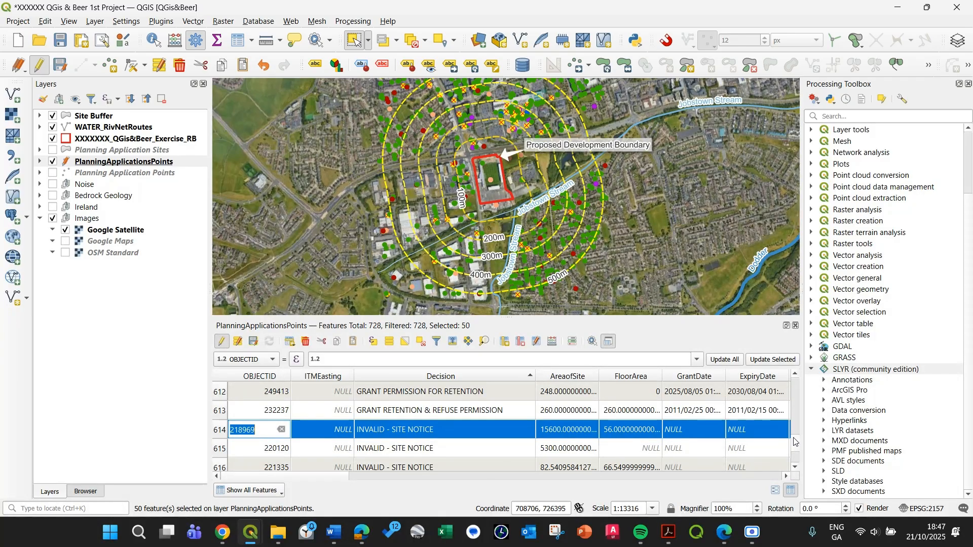
left_click_drag(795, 442, 797, 457)
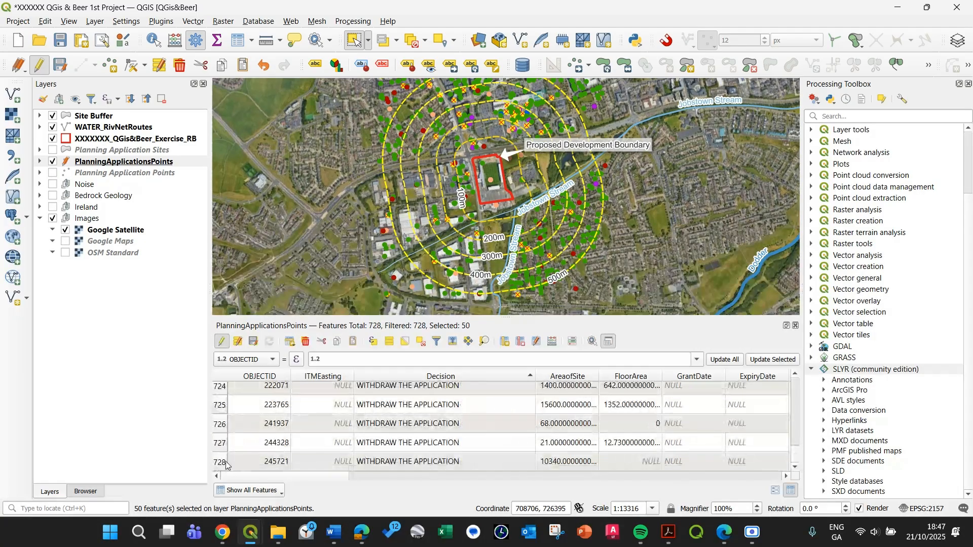
left_click(225, 462, "shift")
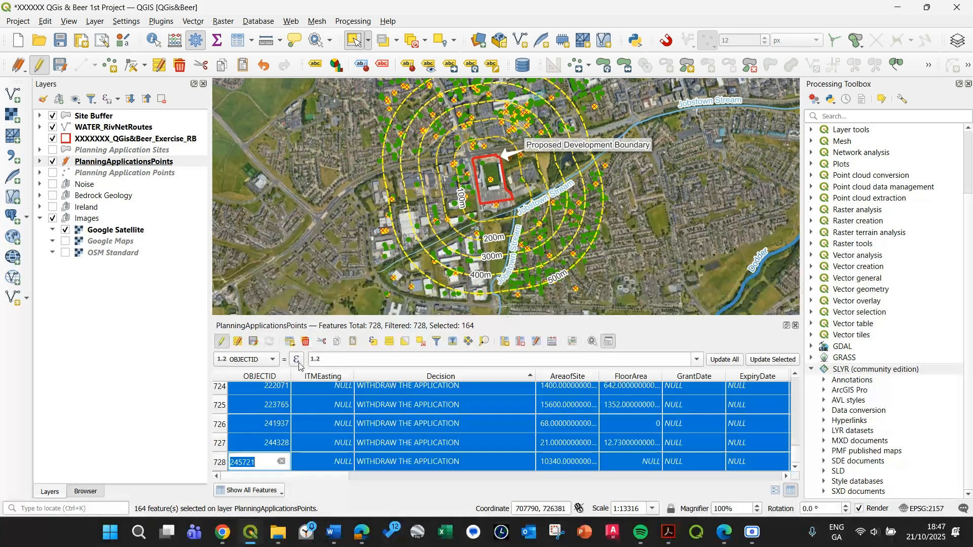
left_click(307, 343)
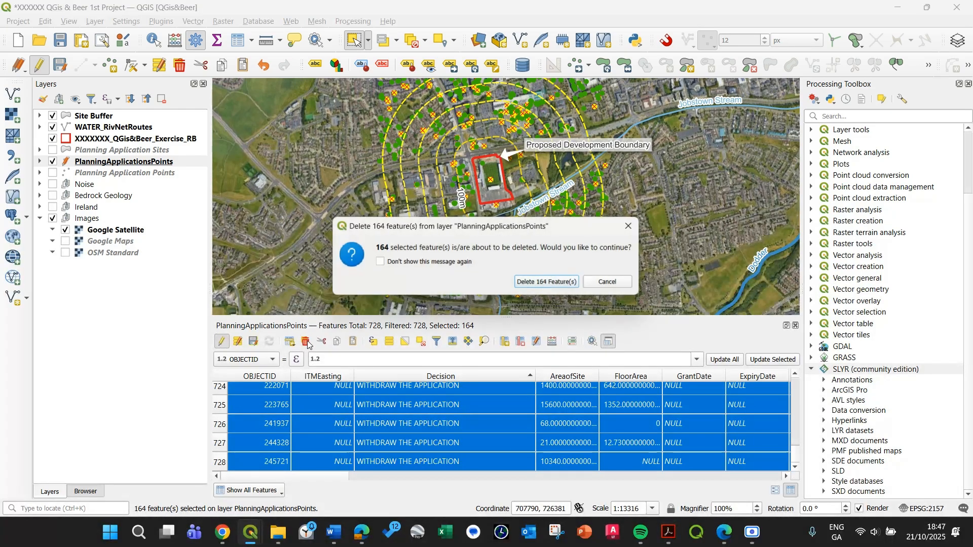
left_click(559, 282)
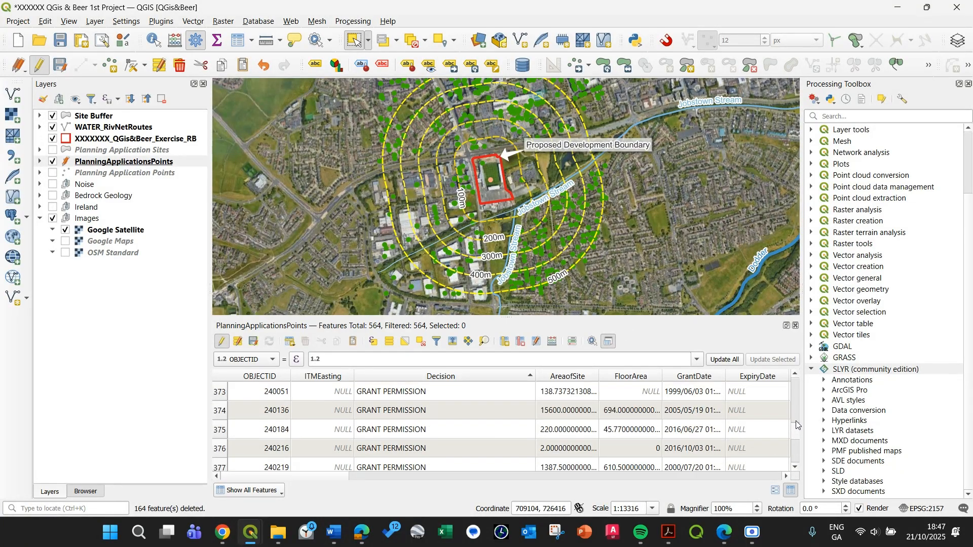
Delete the planning application point lying inside the proposed development boundary.
left_click_drag(796, 450, 795, 390)
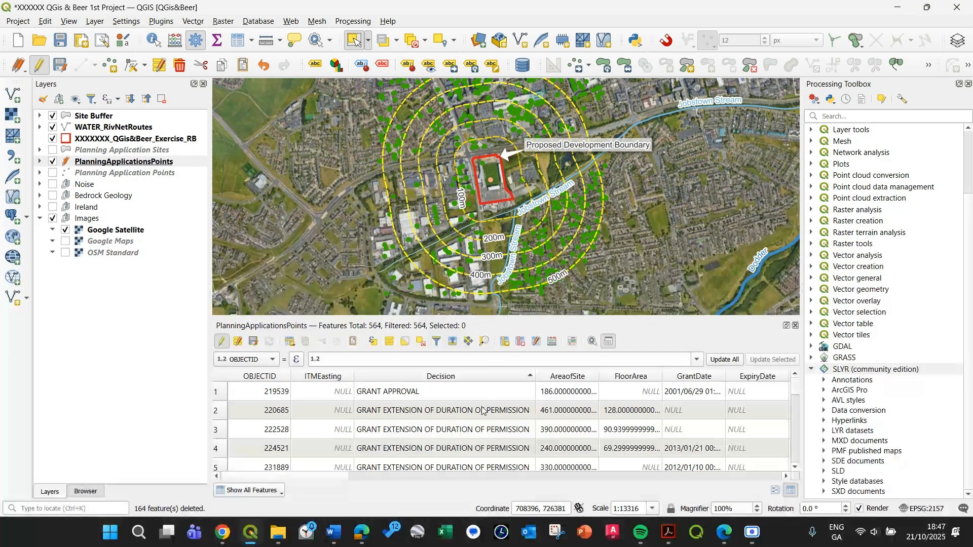
scroll(438, 188, "up", 2)
left_click_drag(608, 180, 513, 209)
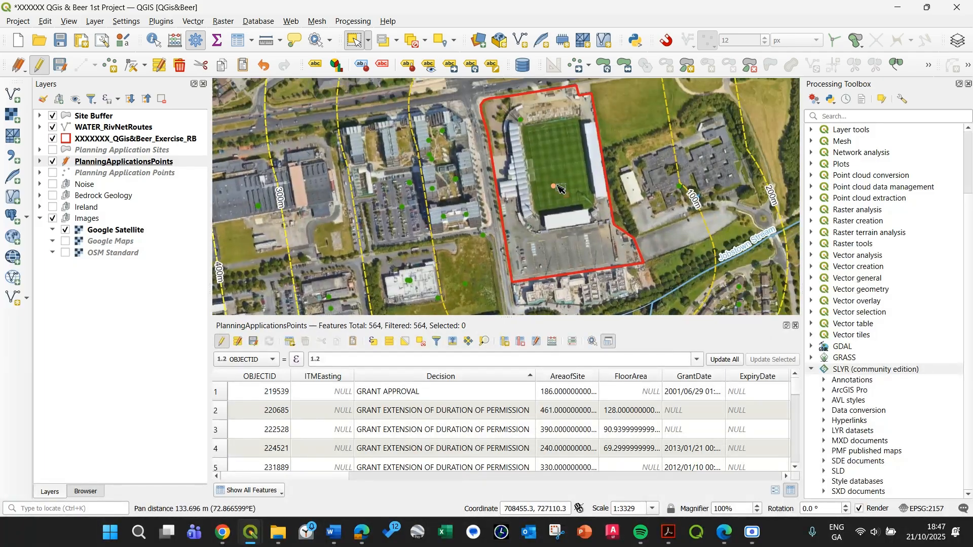
left_click_drag(569, 196, 537, 162)
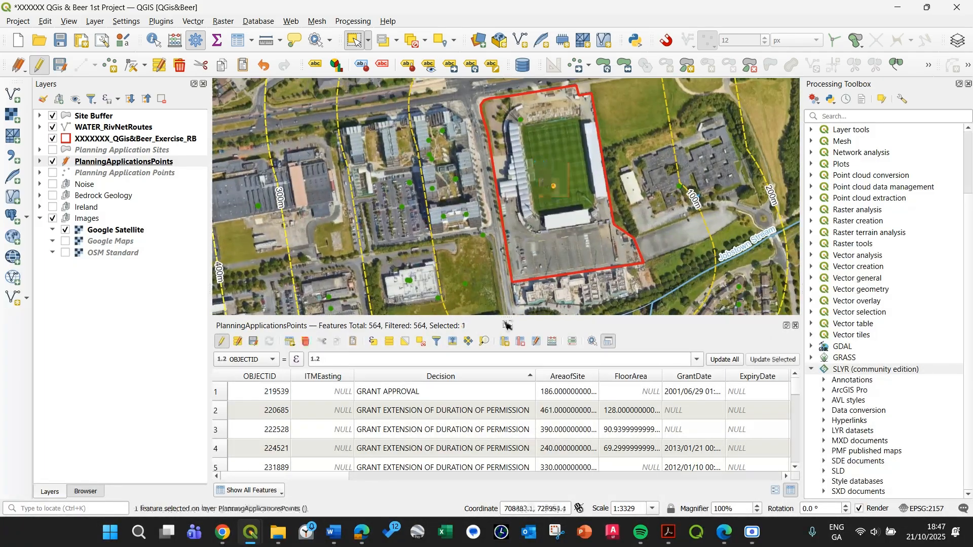
left_click(306, 341)
left_click(561, 285)
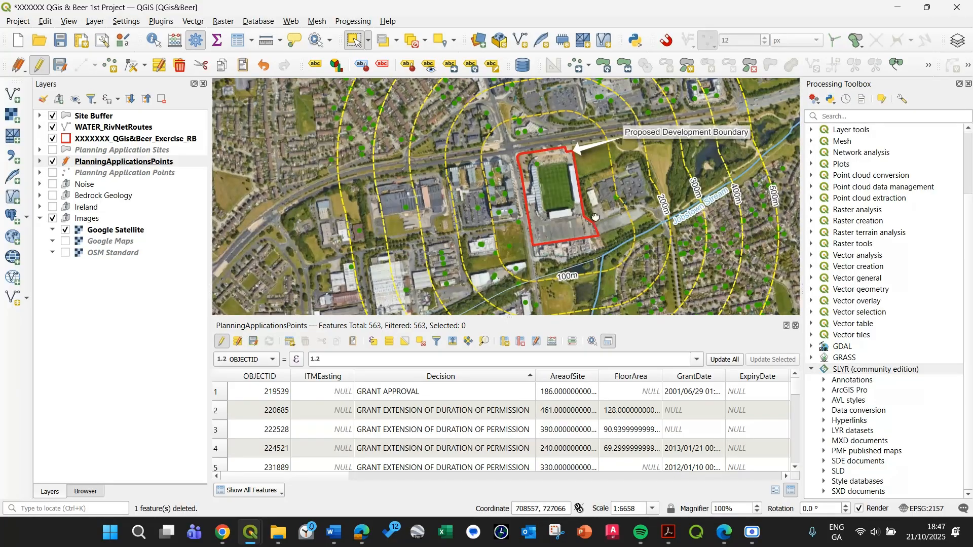
Save the edits to the PlanningApplicationsPoints layer and end its editing session.
left_click_drag(578, 226, 507, 237)
scroll(547, 246, "down", 1)
left_click_drag(575, 239, 564, 211)
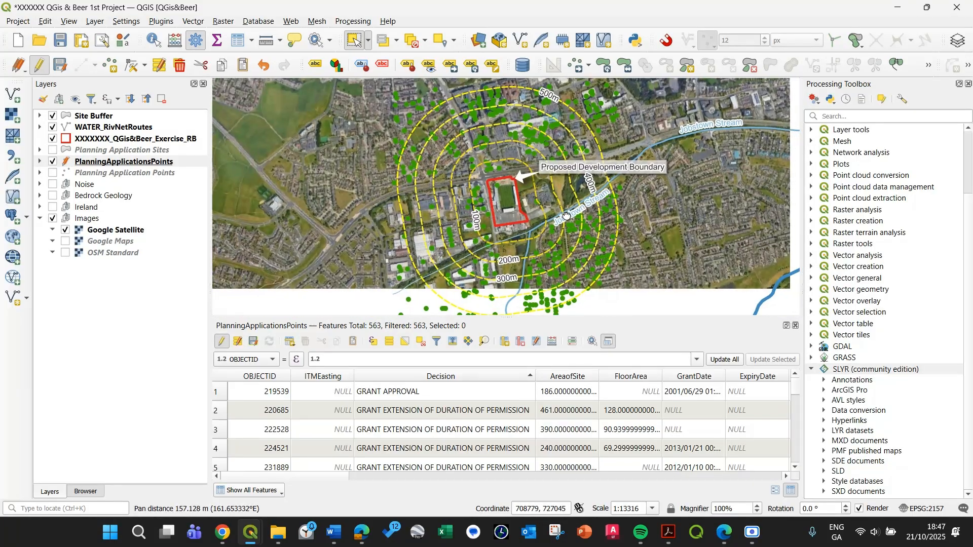
left_click_drag(478, 290, 503, 223)
left_click_drag(439, 195, 424, 223)
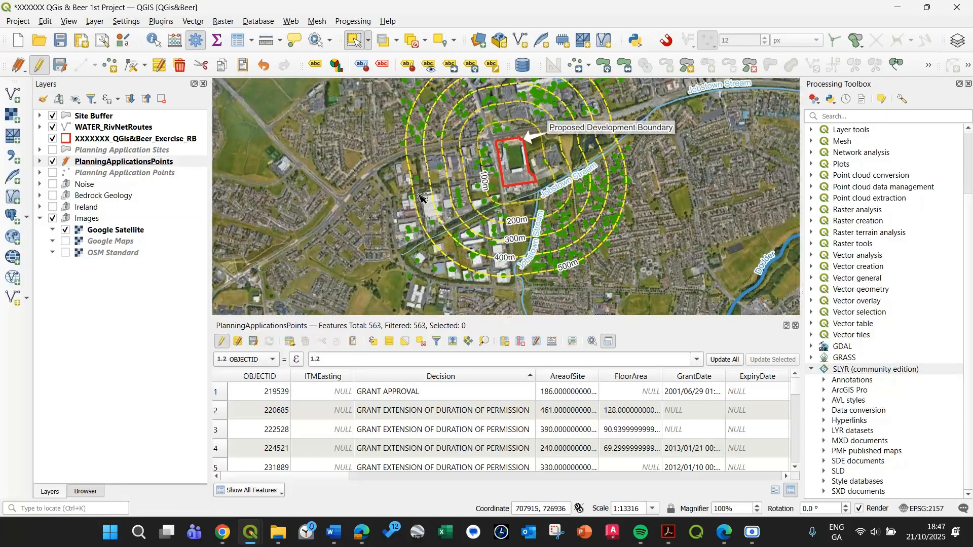
left_click_drag(535, 141, 506, 159)
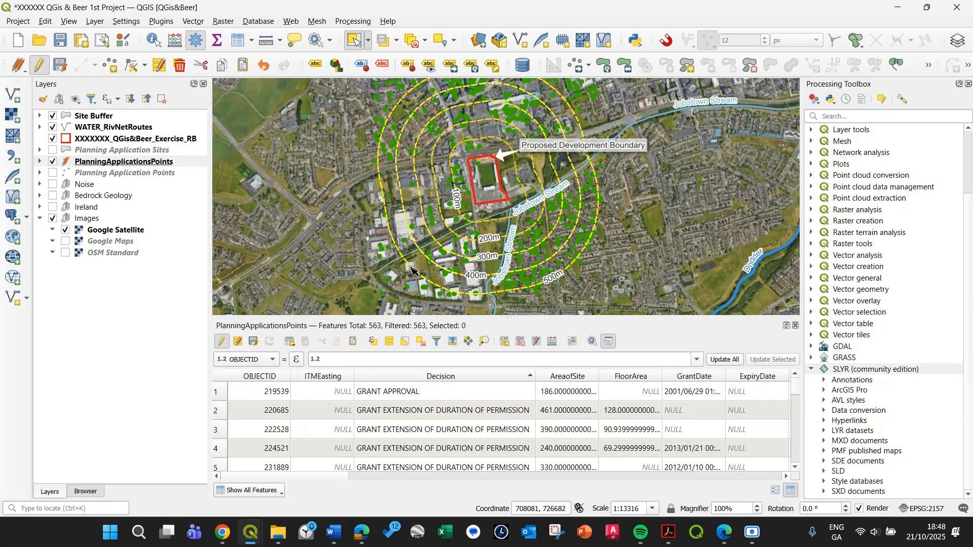
left_click(253, 342)
left_click(223, 343)
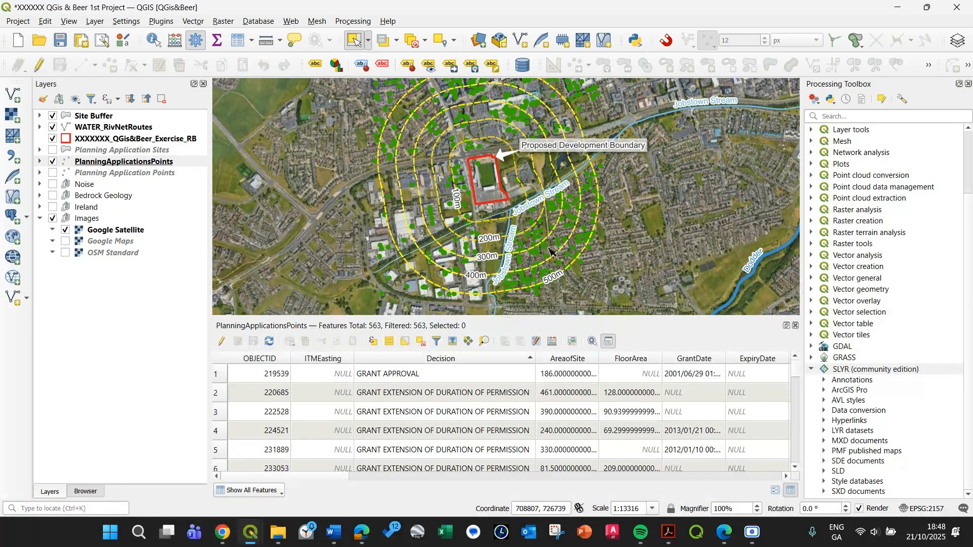
left_click_drag(512, 240, 508, 286)
left_click_drag(538, 213, 631, 185)
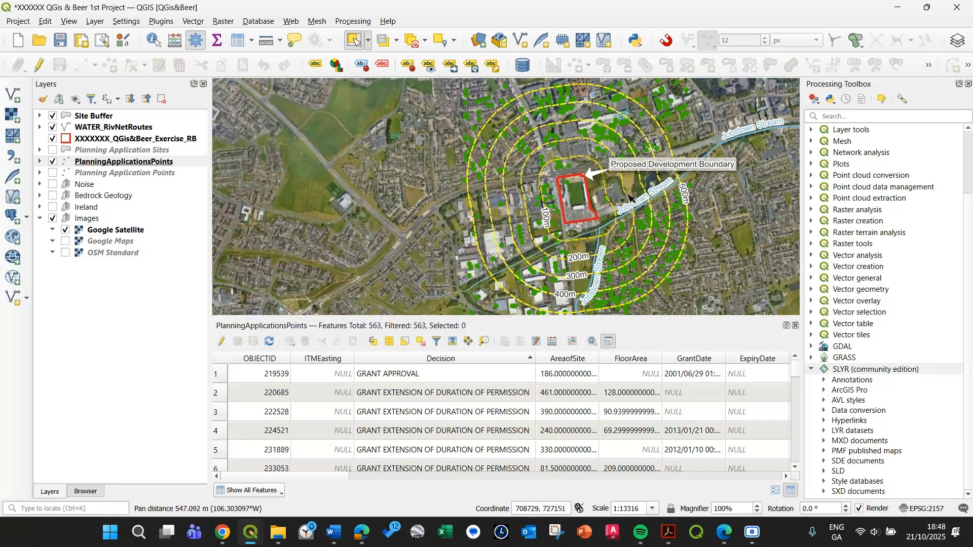
Review the planning application points around the site buffer and save the project.
scroll(628, 196, "down", 1)
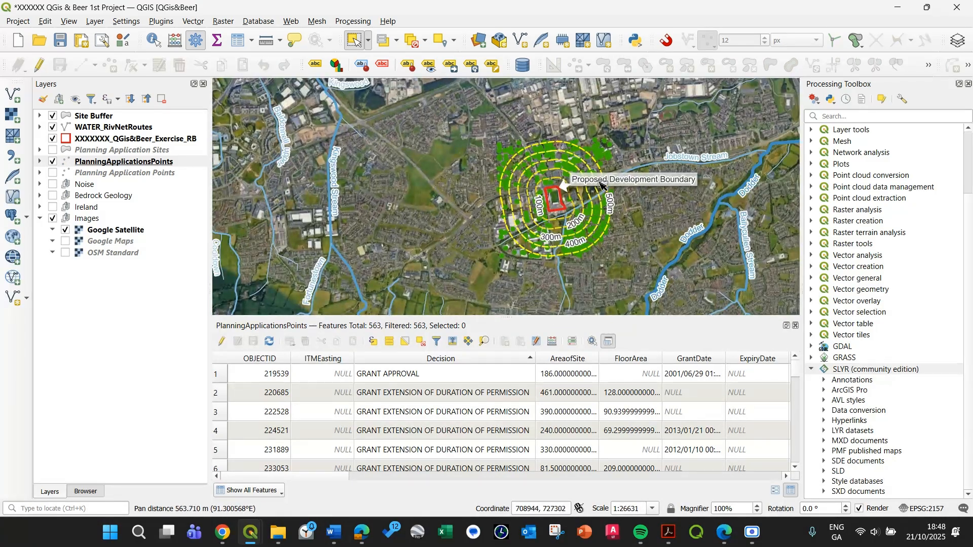
scroll(602, 185, "up", 1)
left_click_drag(508, 220, 512, 172)
left_click_drag(461, 260, 451, 262)
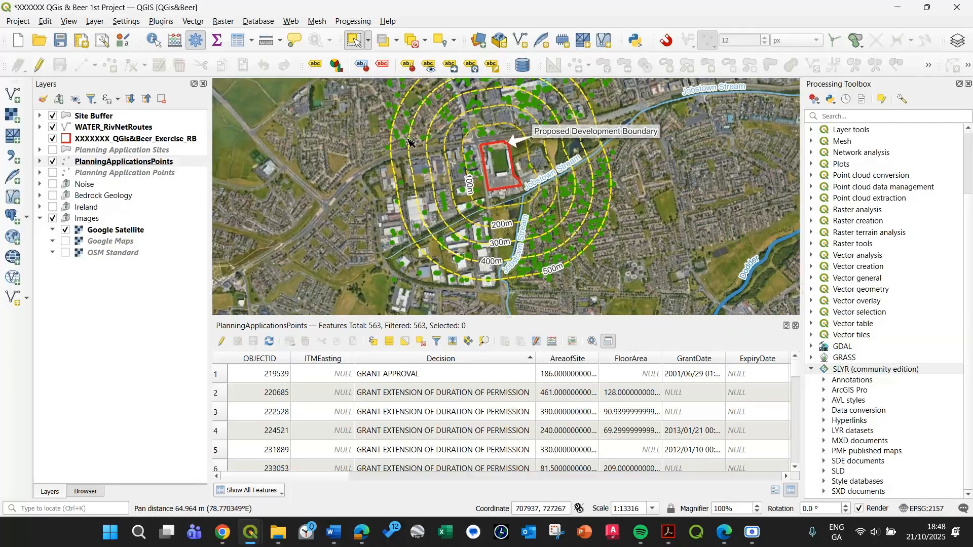
left_click_drag(407, 139, 386, 181)
left_click_drag(571, 182, 578, 166)
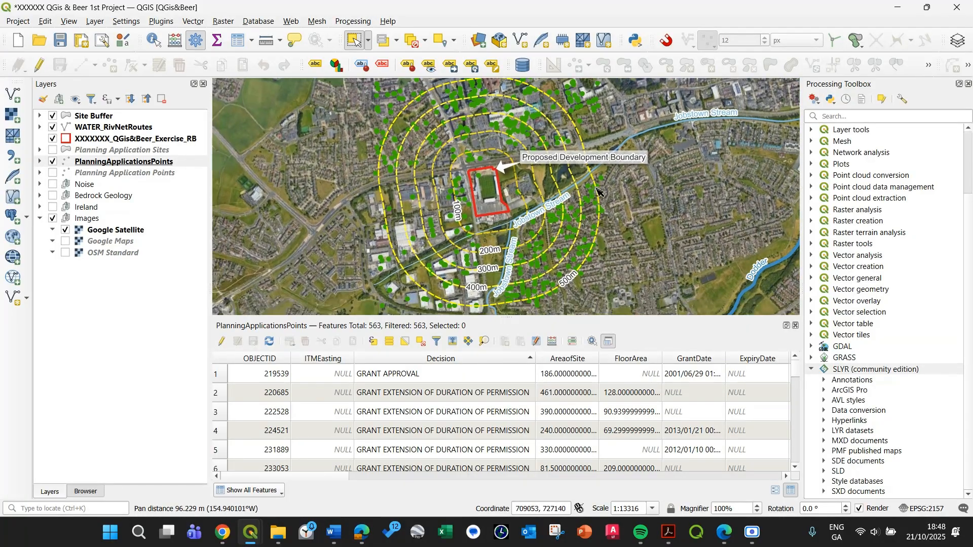
left_click_drag(586, 224, 600, 230)
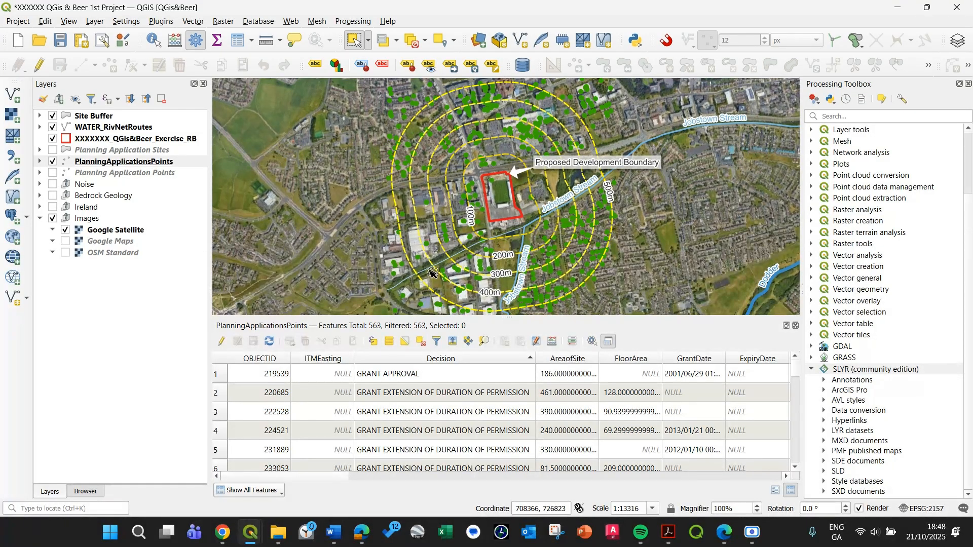
left_click(61, 41)
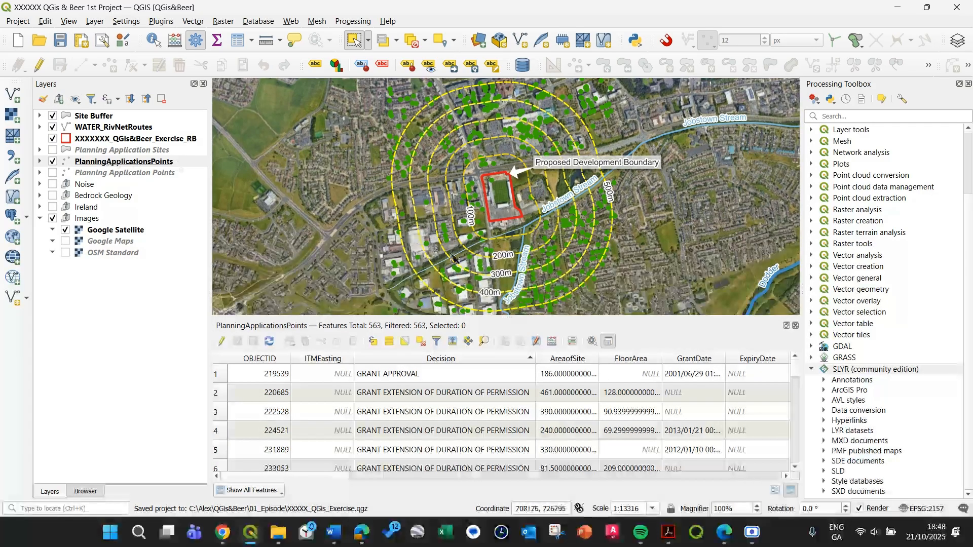
Narrow the Decision and ITMEasting columns, fit GrantDate to its full timestamps, and sort the records by GrantDate ascending.
left_click_drag(458, 258, 467, 215)
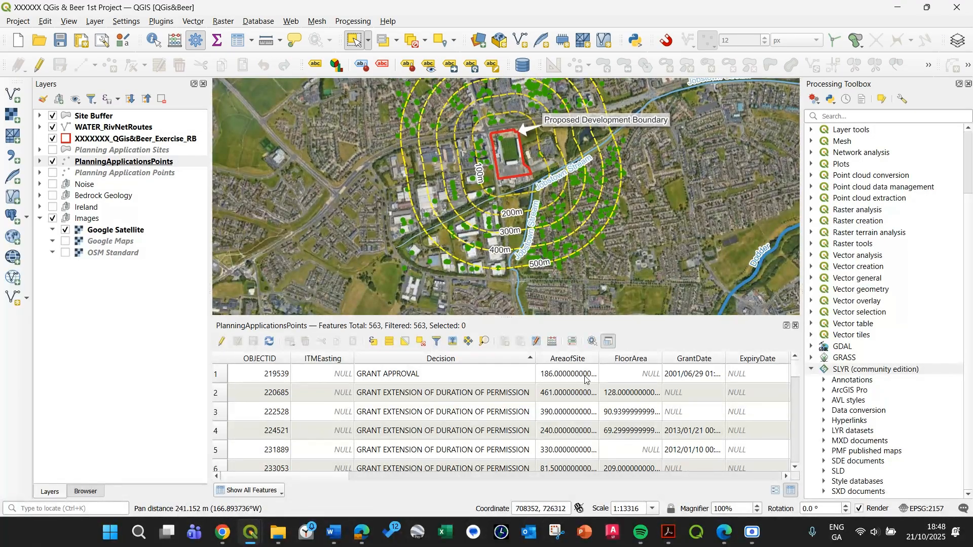
scroll(506, 177, "up", 1)
scroll(484, 185, "down", 1)
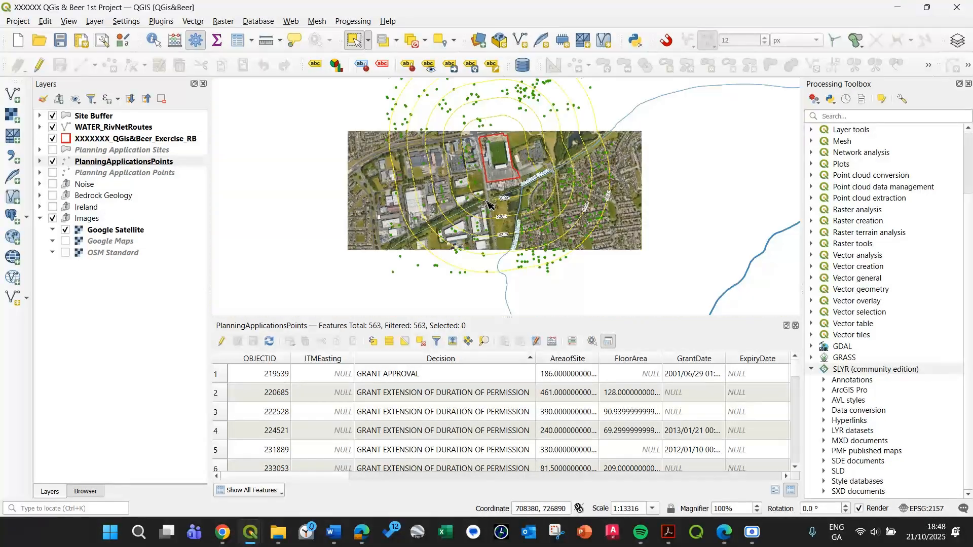
scroll(488, 203, "down", 1)
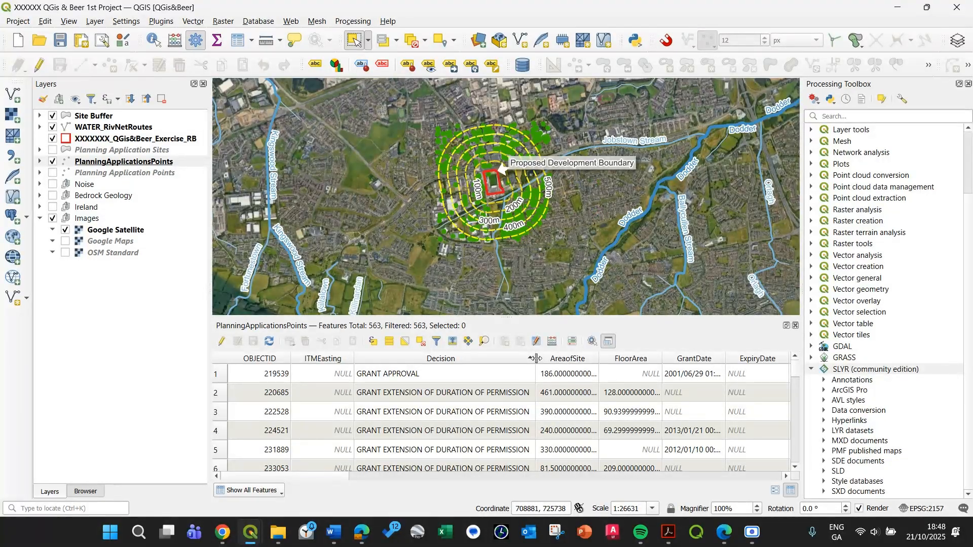
left_click_drag(535, 358, 478, 358)
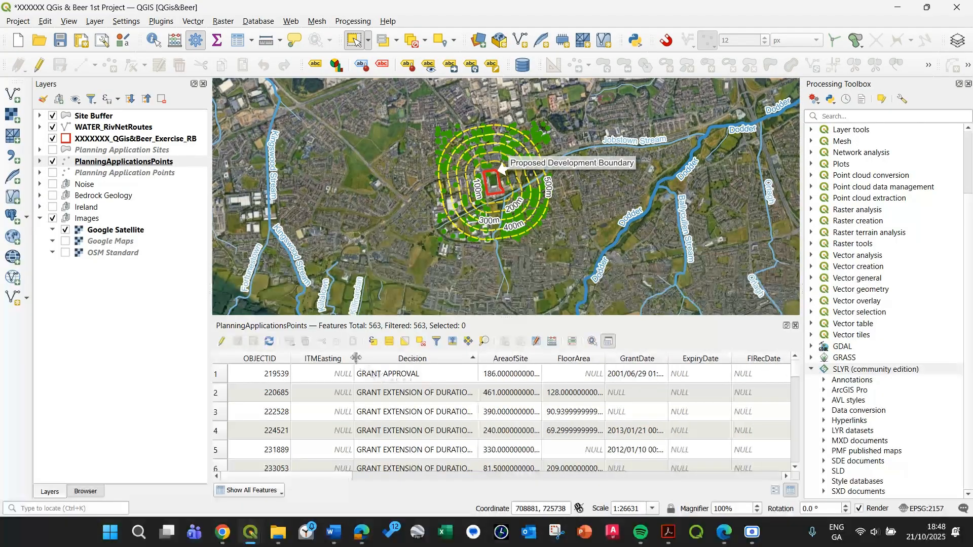
left_click_drag(356, 358, 329, 358)
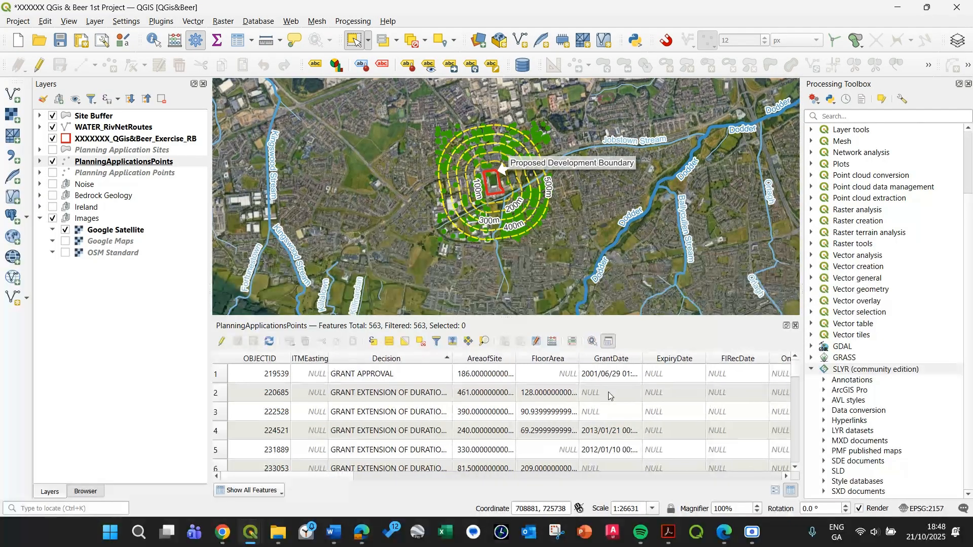
double_click(642, 357)
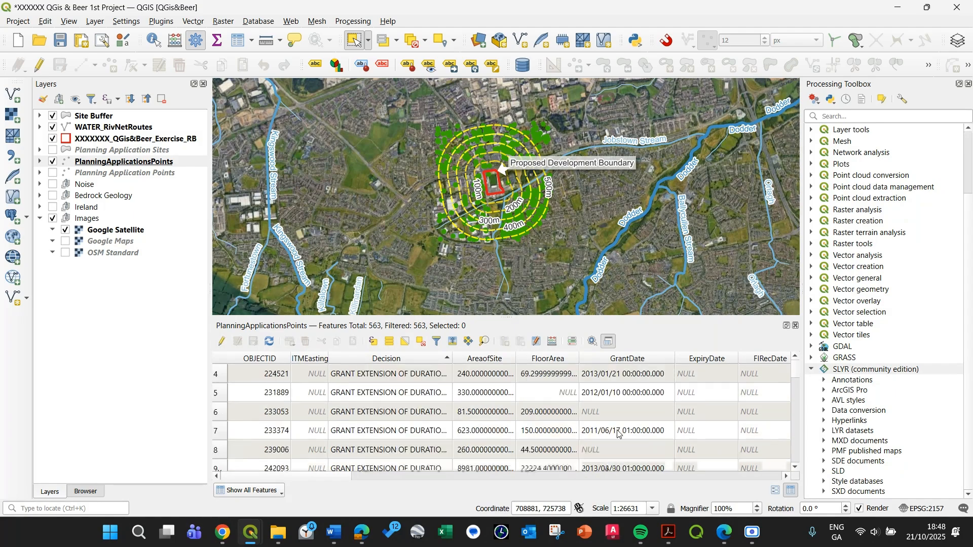
left_click(631, 360)
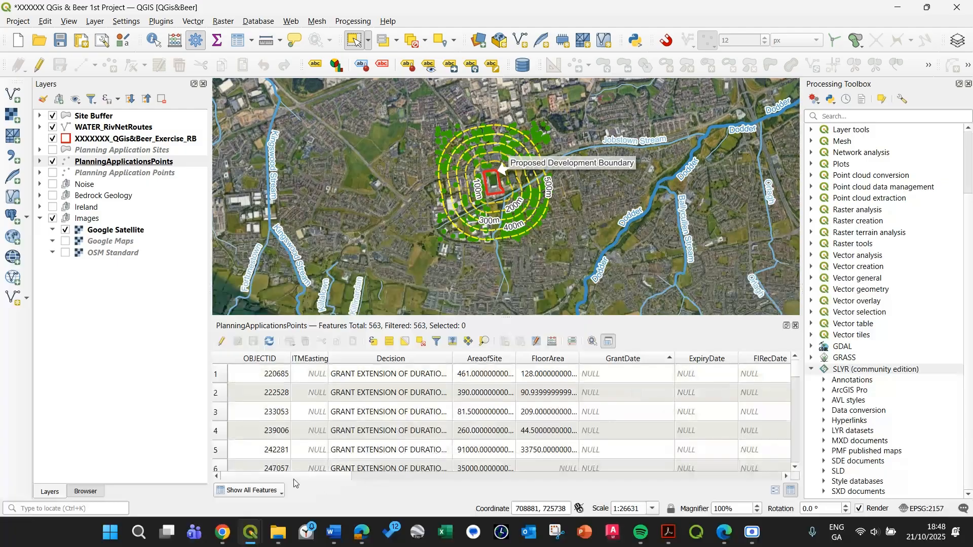
Sort the planning records by DecisionDa ascending and widen the DecisionDa and ReceivedDa columns to show full dates.
left_click_drag(294, 479, 646, 486)
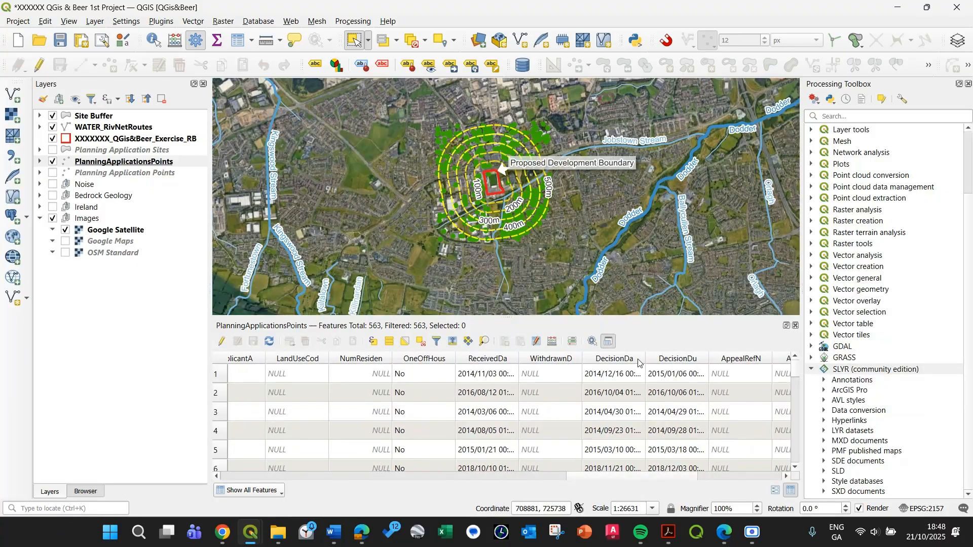
left_click(638, 360)
left_click_drag(645, 359, 689, 361)
scroll(601, 386, "down", 7)
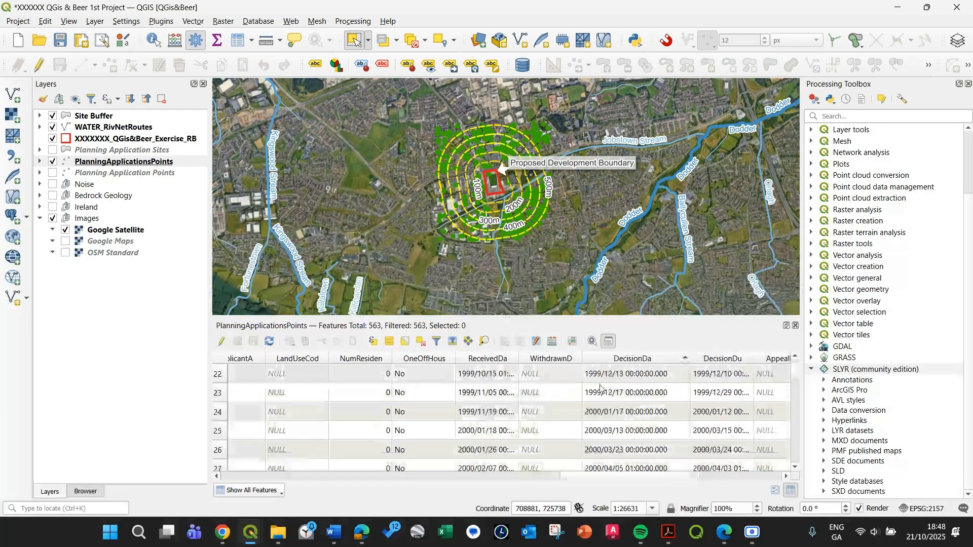
scroll(600, 388, "down", 20)
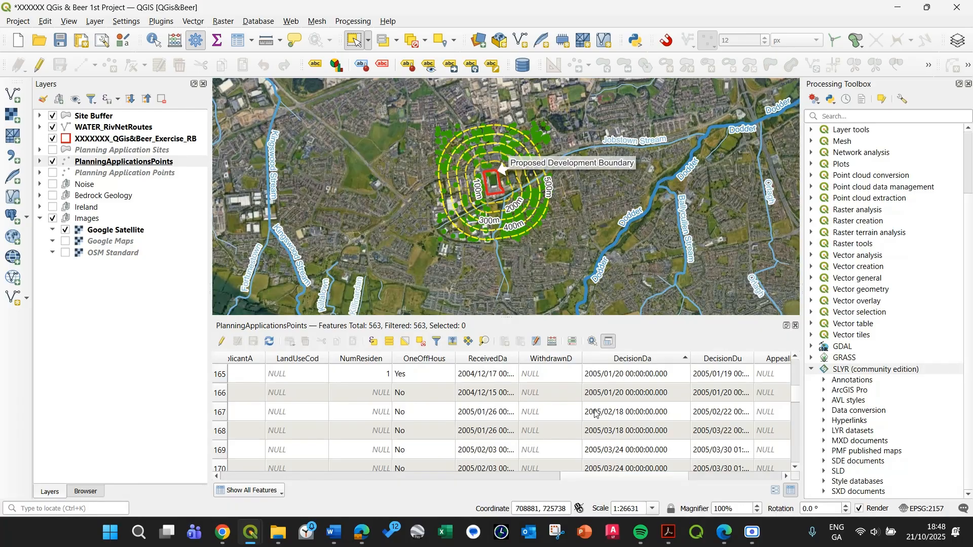
scroll(596, 413, "down", 20)
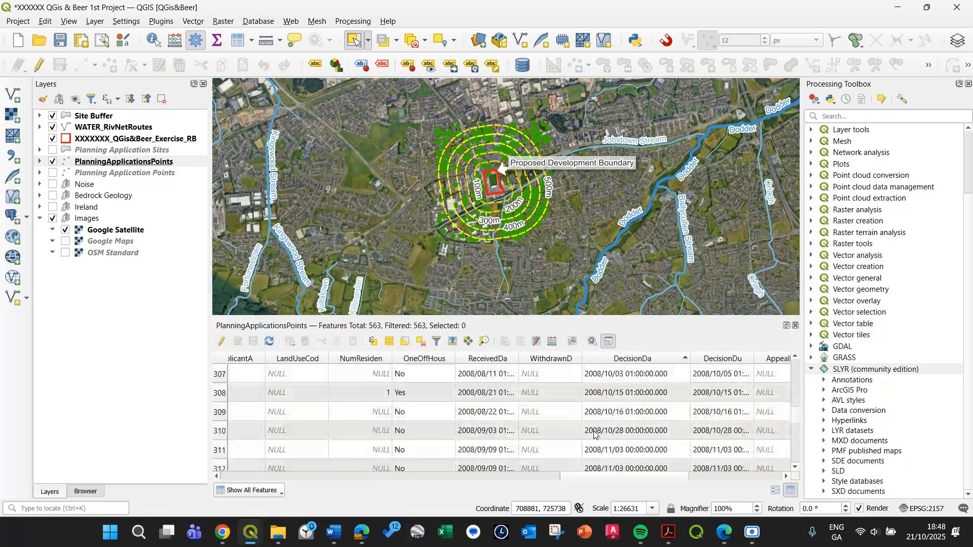
scroll(595, 435, "down", 20)
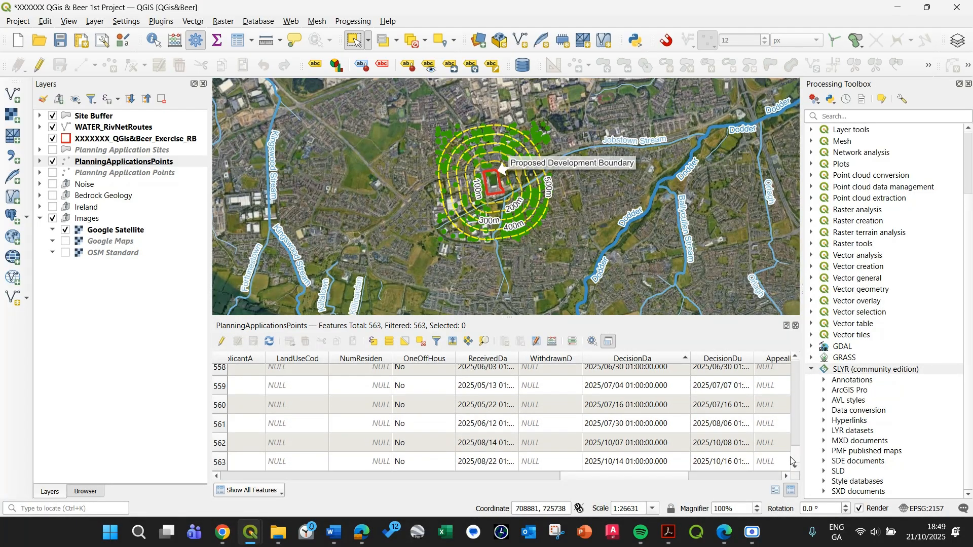
double_click(520, 359)
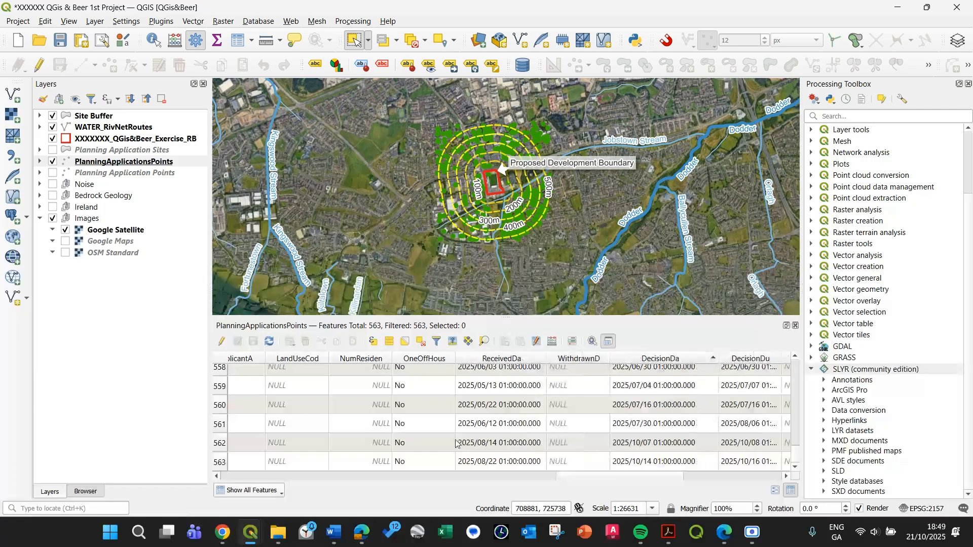
Delete all planning records from the earliest decision date through 2025/02/25 (rows 1 to 551), and save the layer edits.
scroll(451, 437, "up", 2)
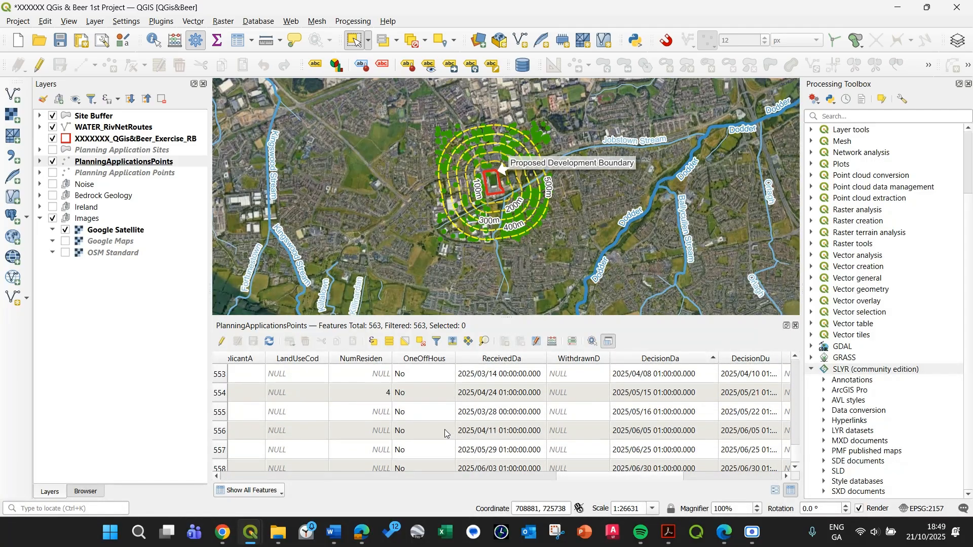
scroll(475, 396, "up", 1)
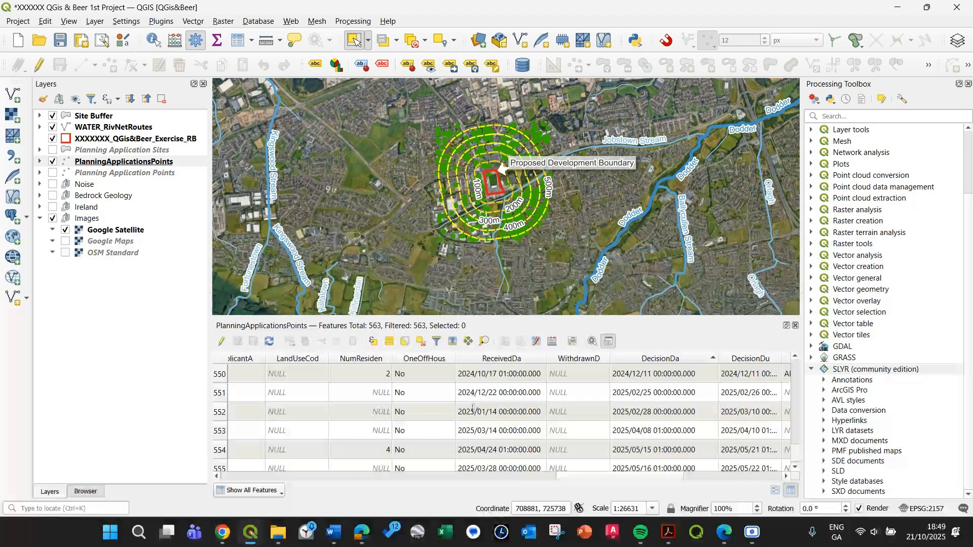
left_click(223, 398)
left_click_drag(796, 451, 796, 356)
left_click(219, 375, "shift")
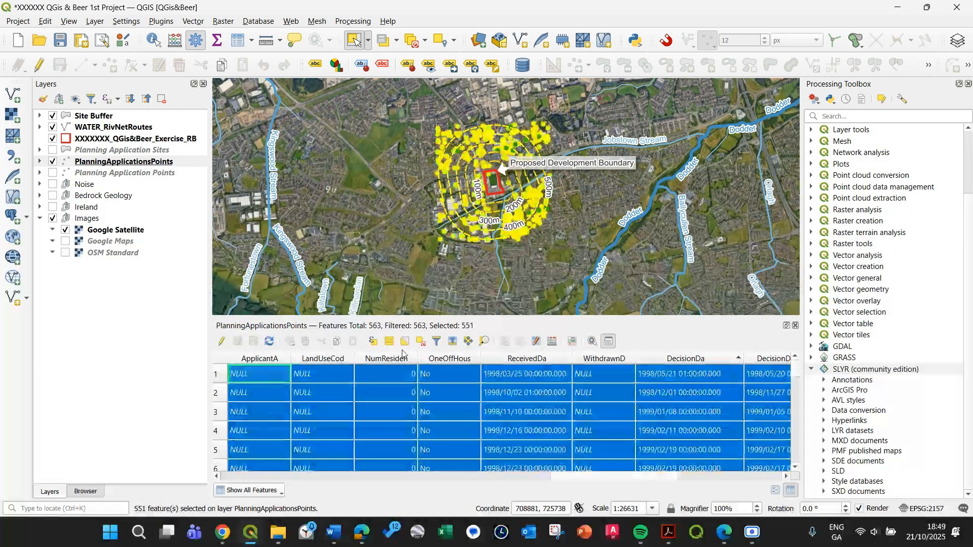
left_click(221, 342)
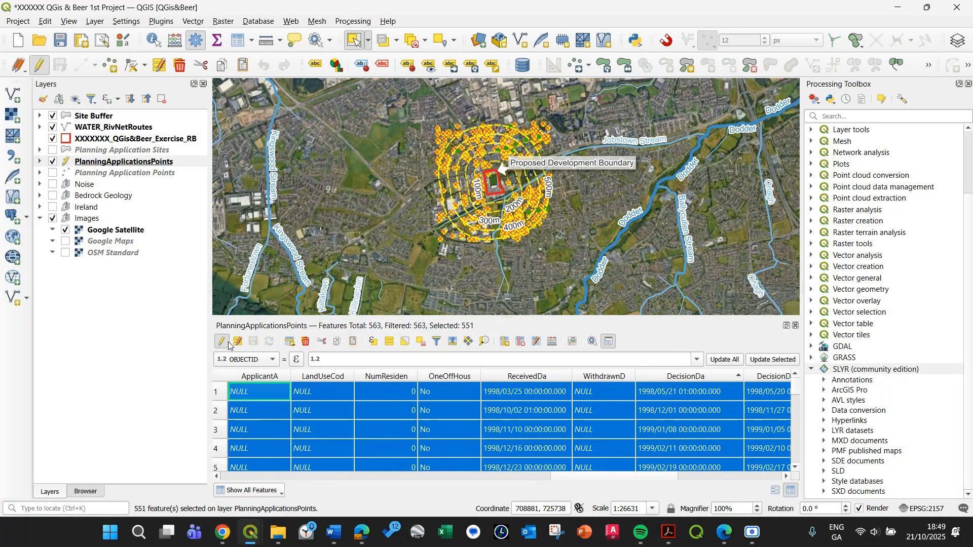
left_click(305, 341)
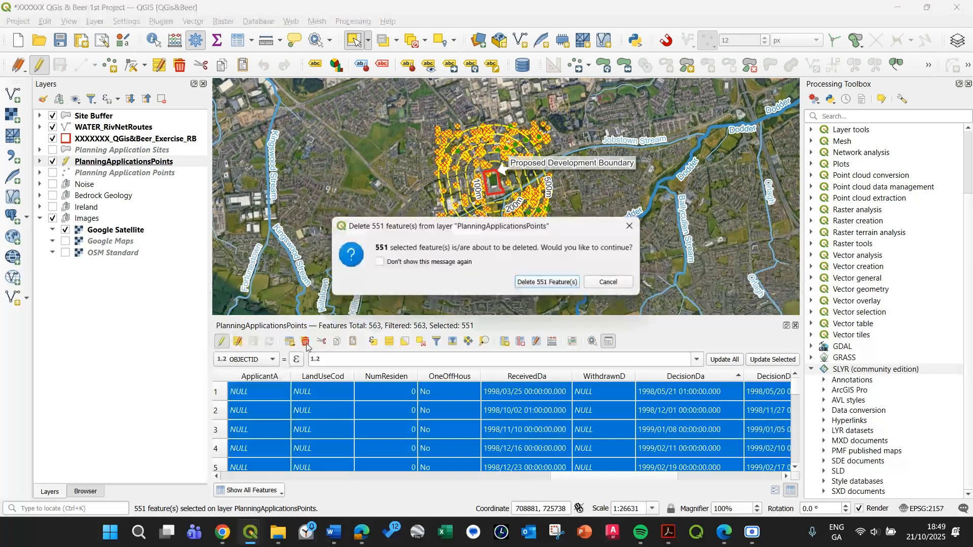
left_click(557, 283)
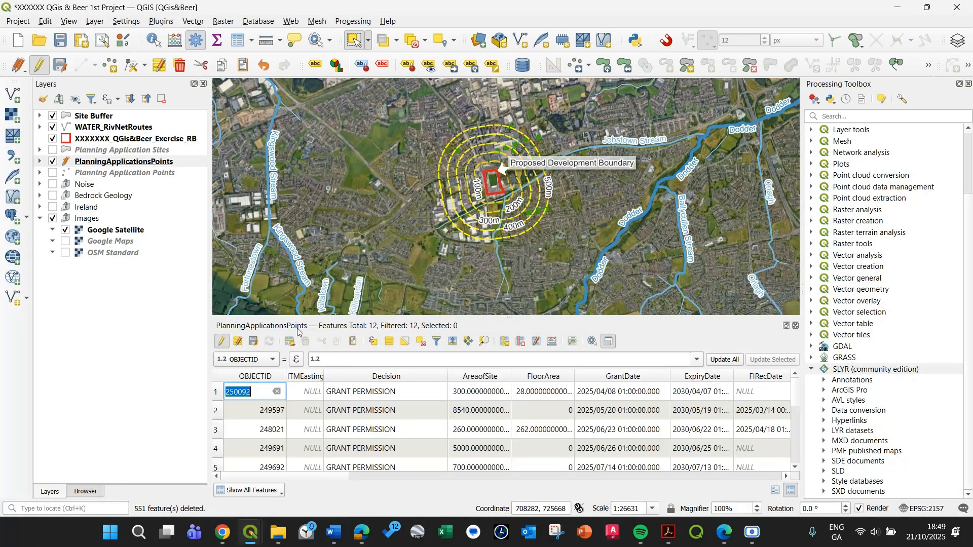
left_click(222, 342)
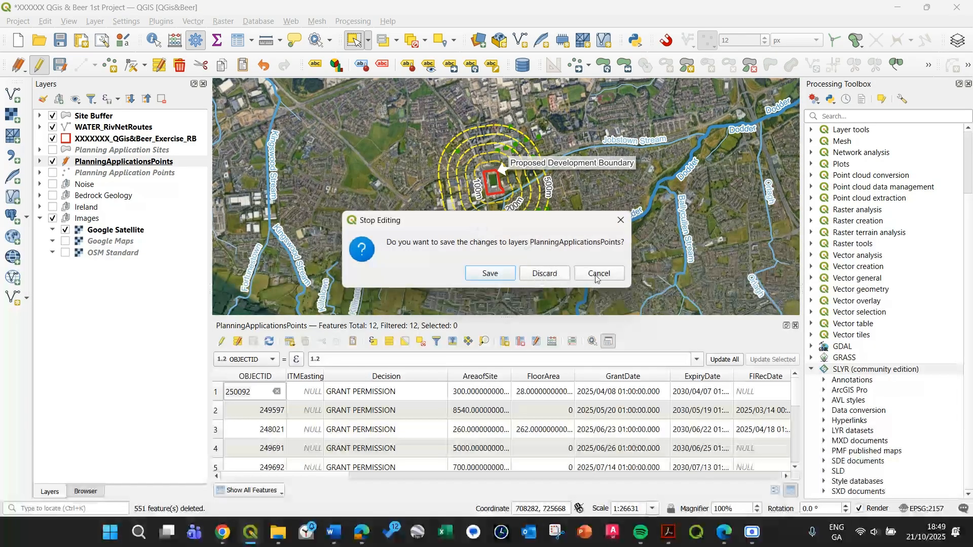
left_click(521, 274)
Examine the remaining planning application points on the map within the 100 m to 500 m buffer rings.
scroll(492, 192, "up", 3)
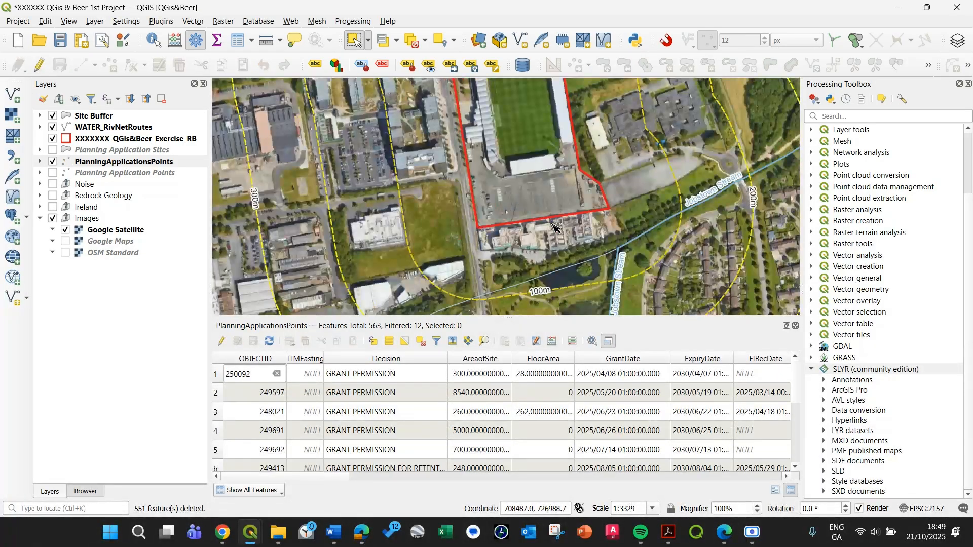
scroll(548, 223, "down", 1)
left_click_drag(606, 245, 527, 132)
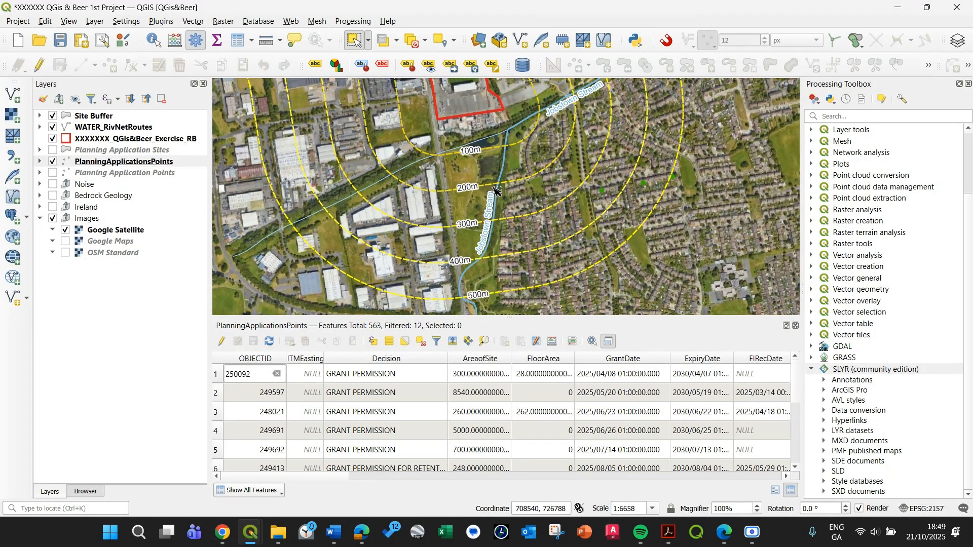
left_click_drag(340, 195, 278, 192)
scroll(598, 283, "down", 1)
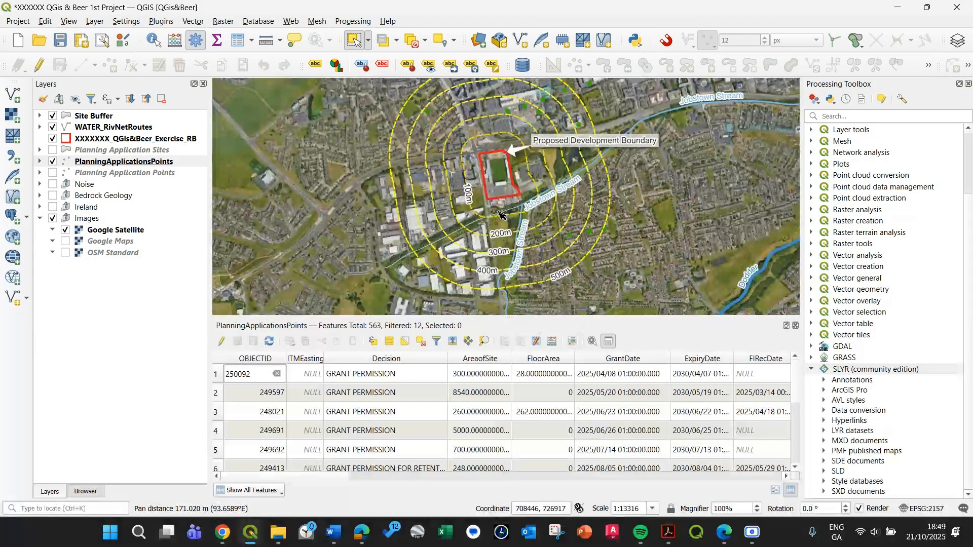
left_click(110, 162)
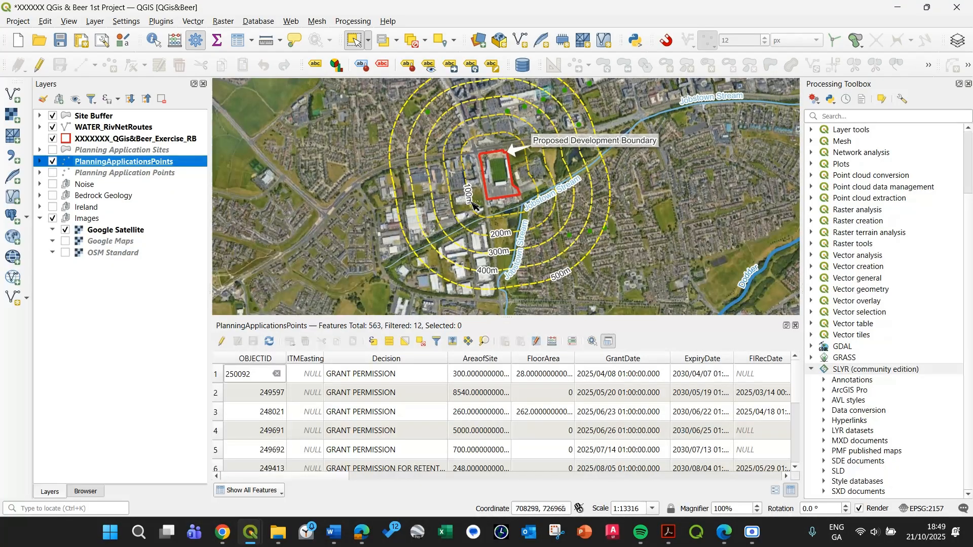
left_click_drag(473, 205, 451, 209)
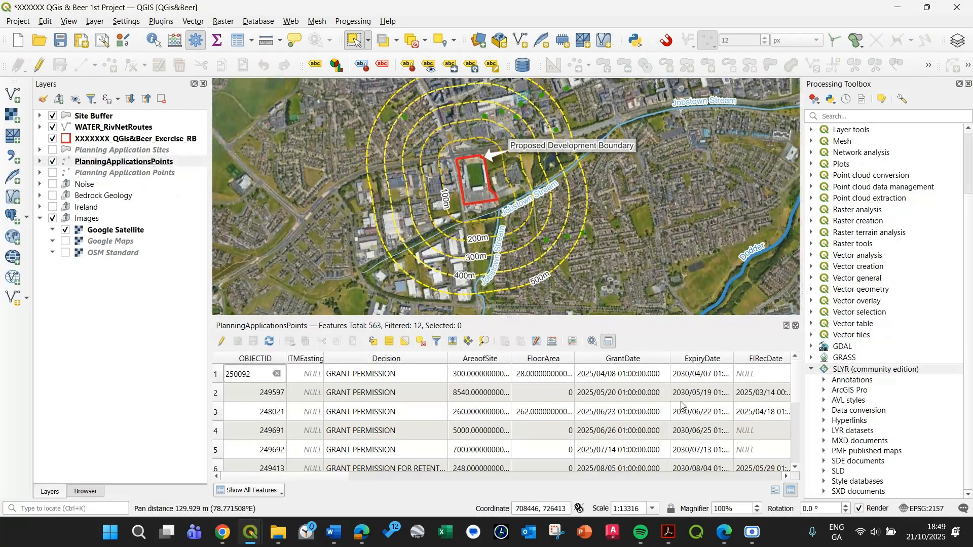
mouse_move(291, 476)
left_mouse_down()
mouse_move(729, 473)
mouse_move(284, 488)
left_mouse_up()
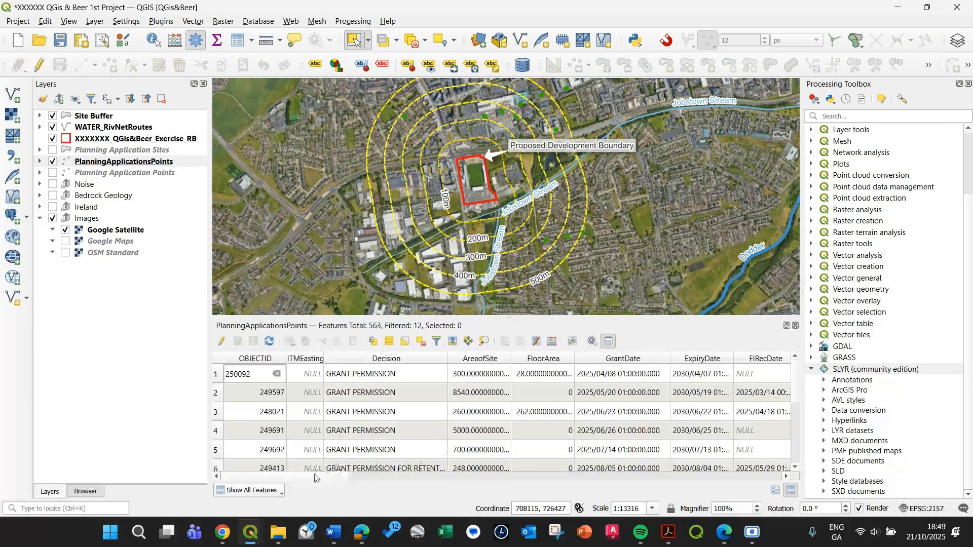
left_click_drag(314, 477, 372, 477)
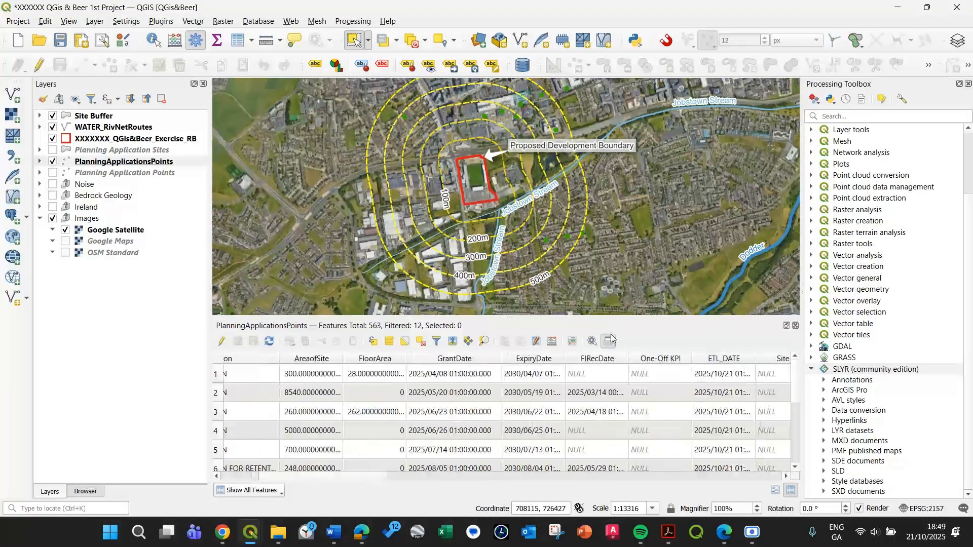
left_click(536, 342)
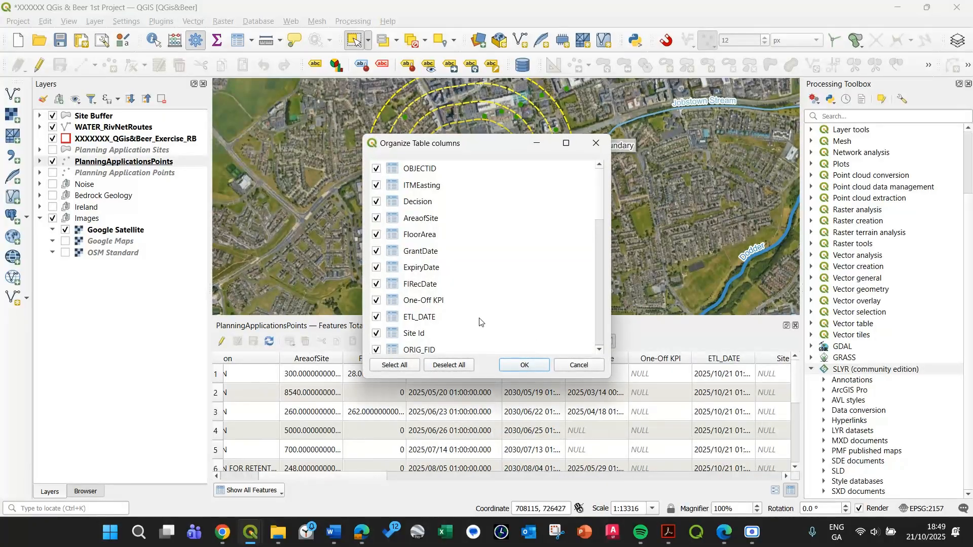
left_click_drag(596, 216, 597, 261)
left_click(449, 365)
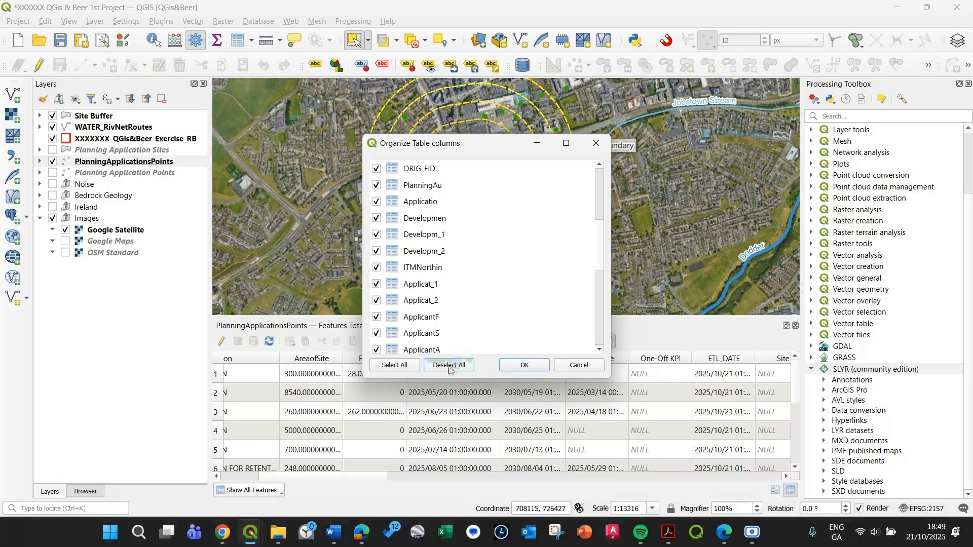
scroll(422, 213, "up", 4)
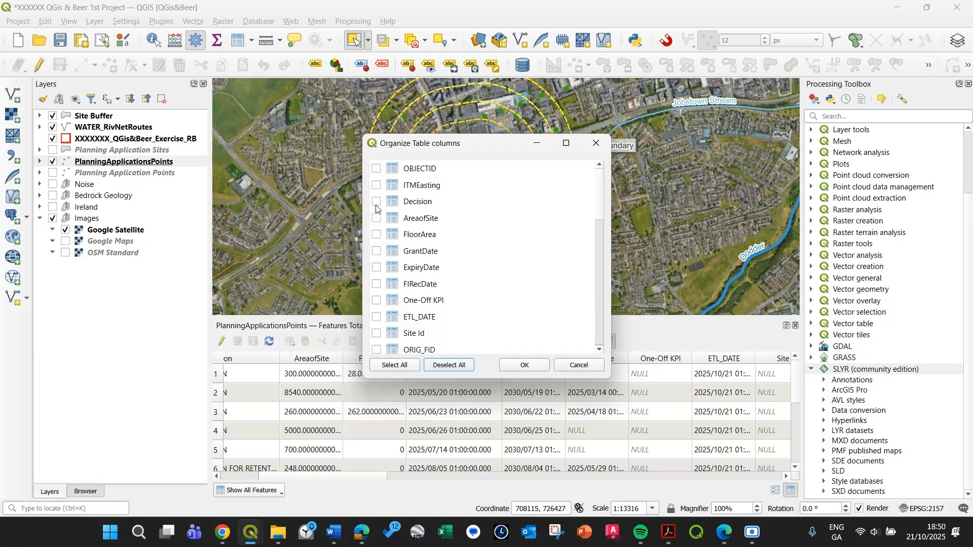
scroll(411, 260, "down", 3)
scroll(429, 318, "down", 5)
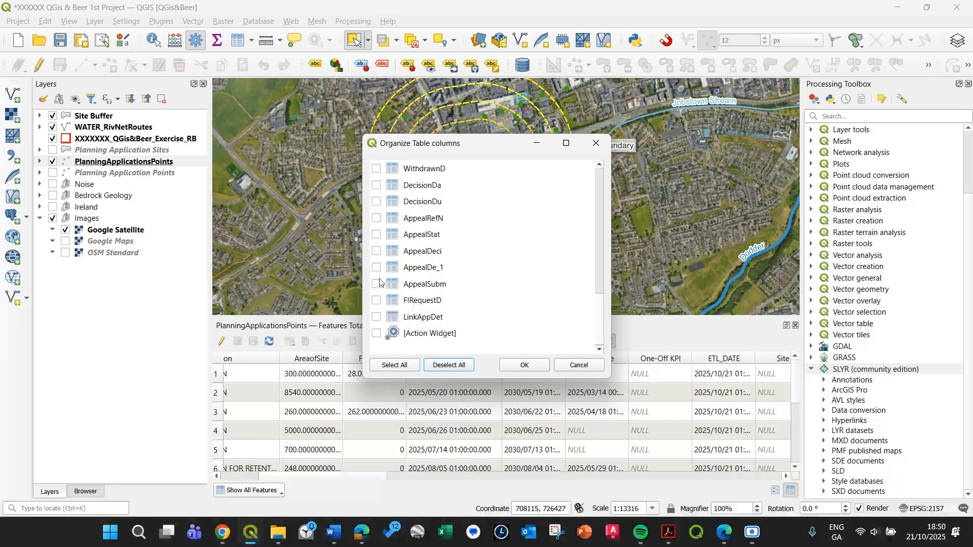
scroll(395, 289, "up", 2)
left_click_drag(496, 150, 551, 68)
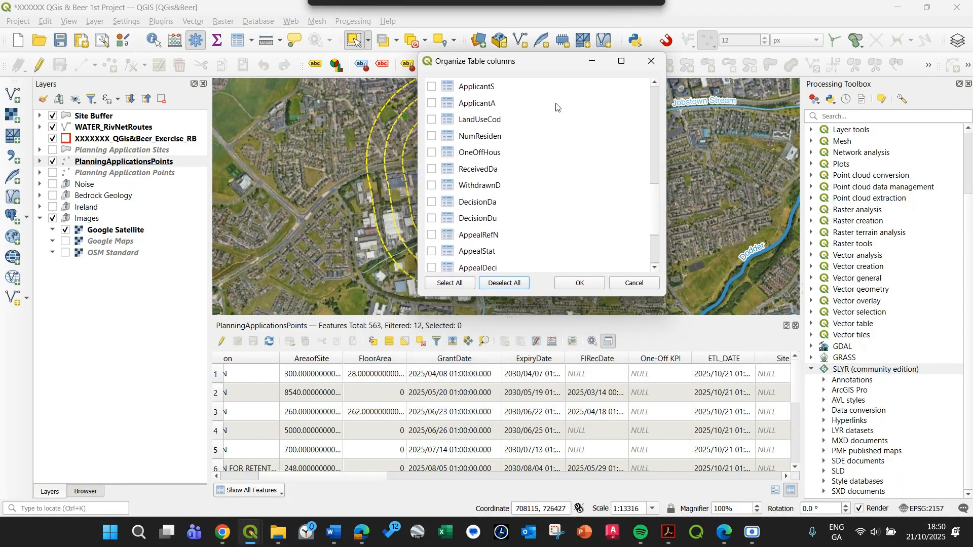
left_click(308, 479)
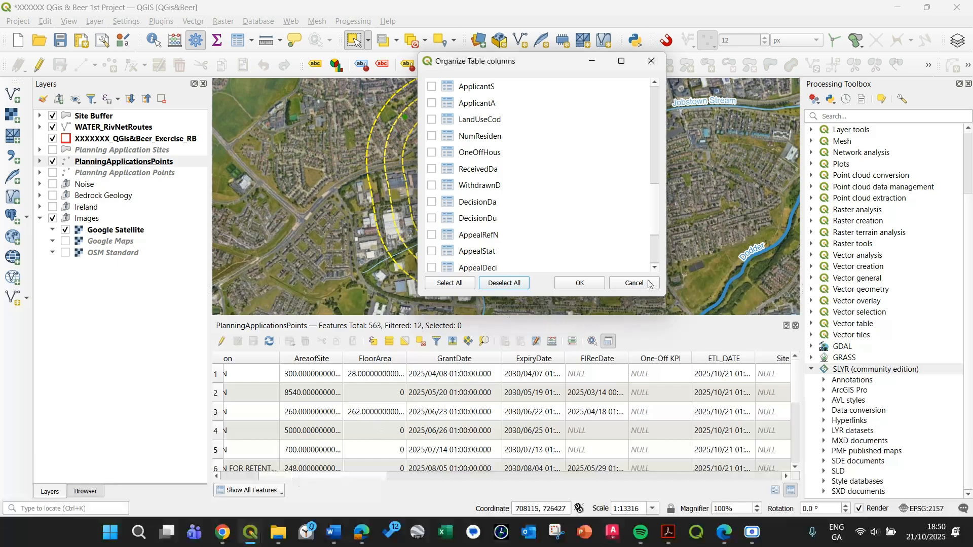
left_click(649, 283)
Limit the planning table to the OBJECTID, Decision, Developmen, Developm_1, Developm_2, Applicat_1, Applicat_2 and DecisionDa columns.
left_click_drag(300, 477, 281, 484)
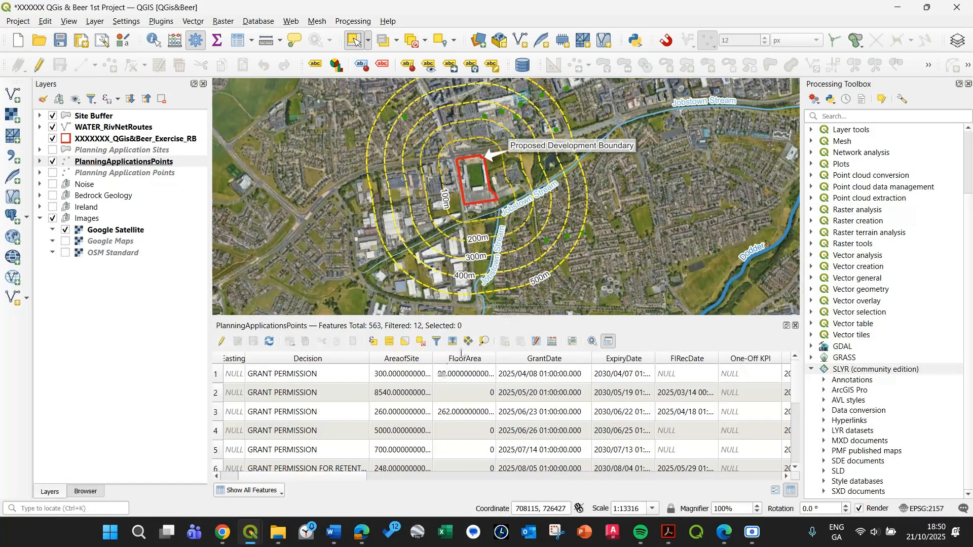
left_click(541, 344)
left_click(509, 285)
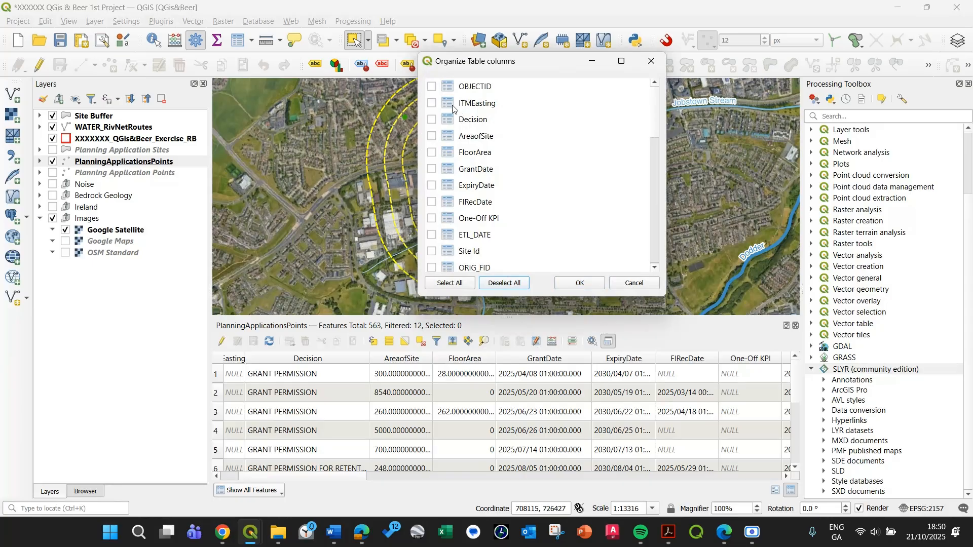
left_click(432, 87)
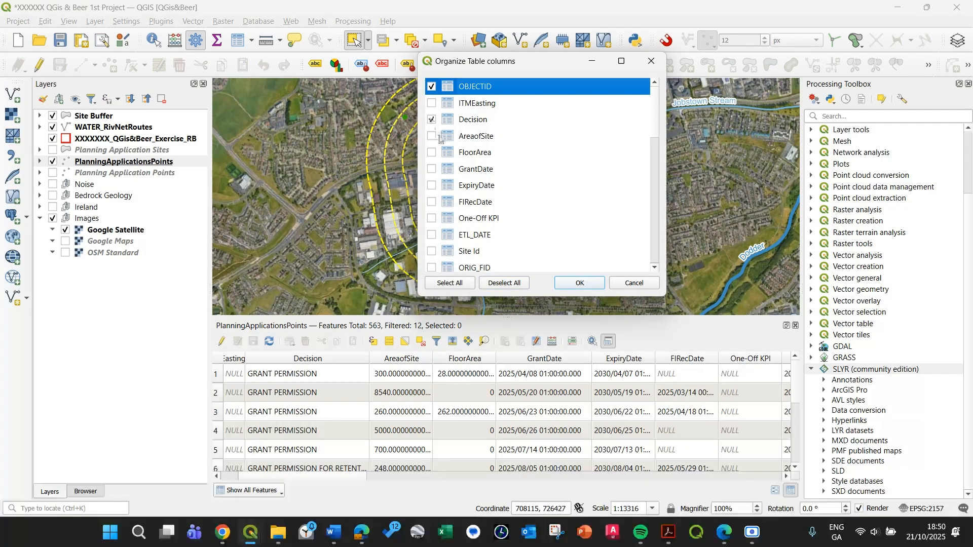
scroll(435, 202, "down", 5)
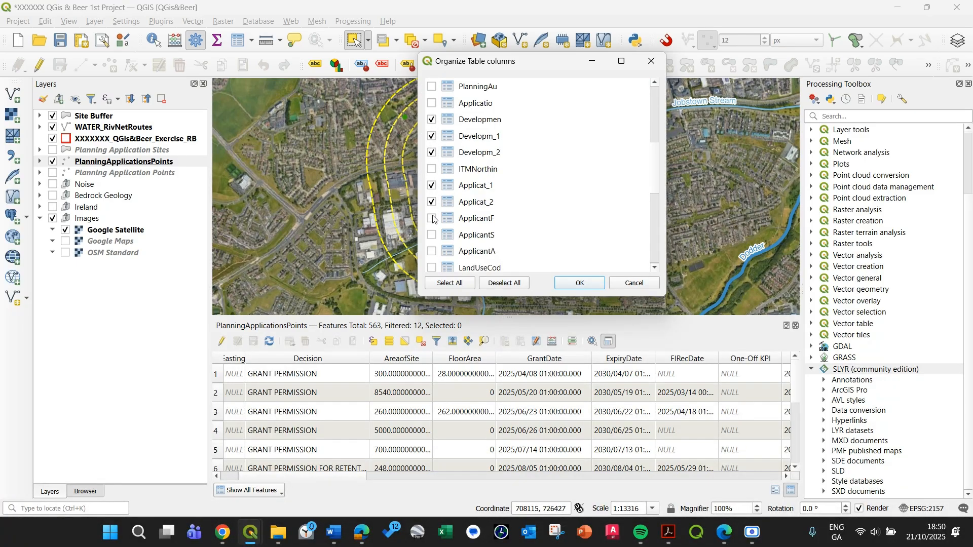
scroll(431, 222, "down", 3)
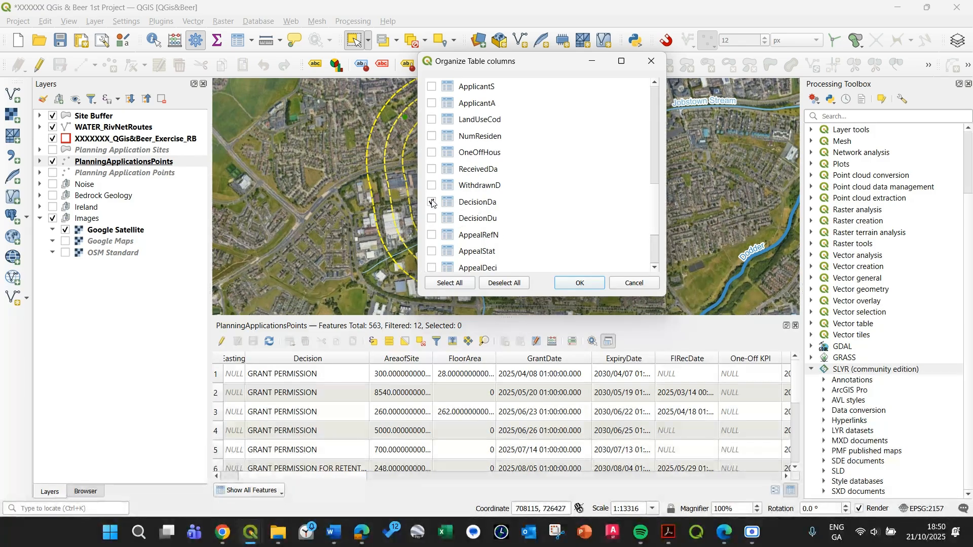
scroll(439, 225, "down", 2)
left_click(577, 284)
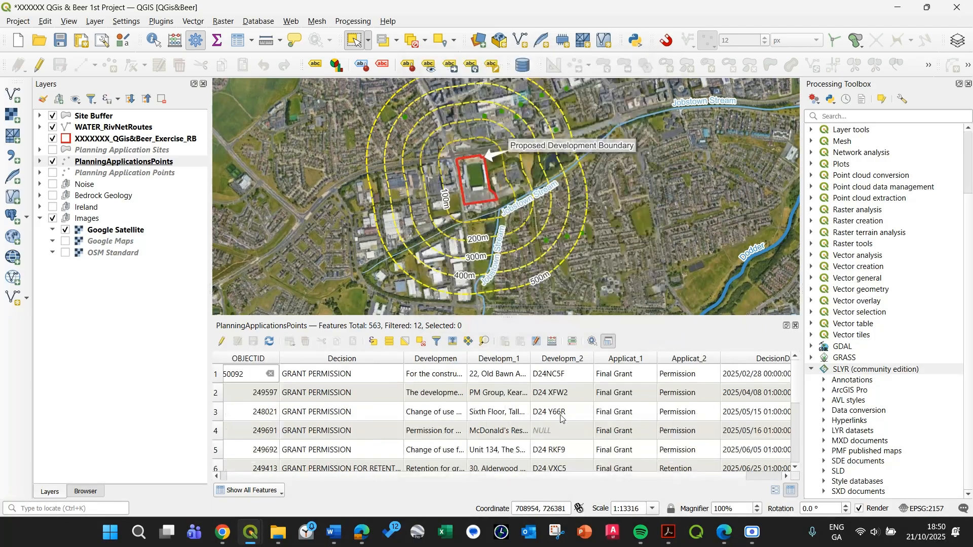
left_click_drag(327, 478, 538, 480)
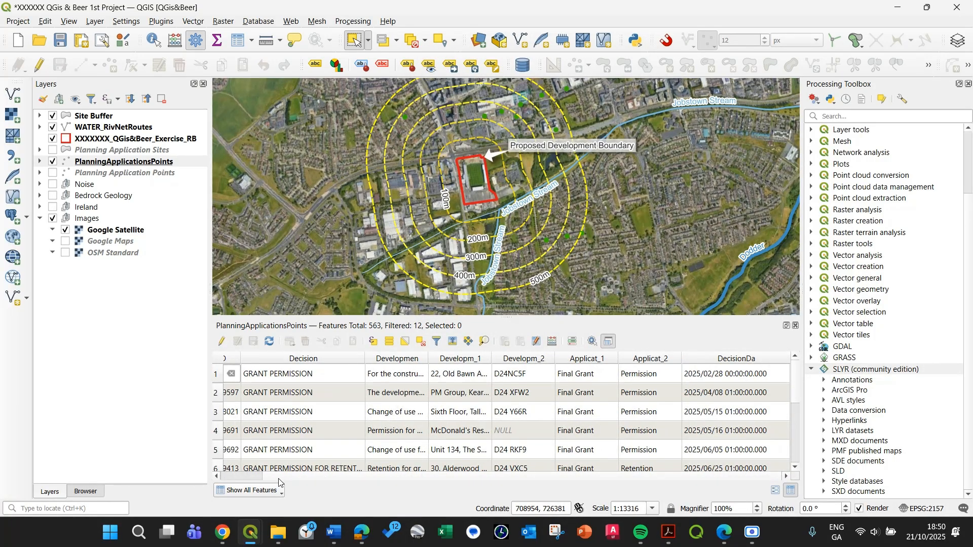
left_click_drag(278, 479, 231, 479)
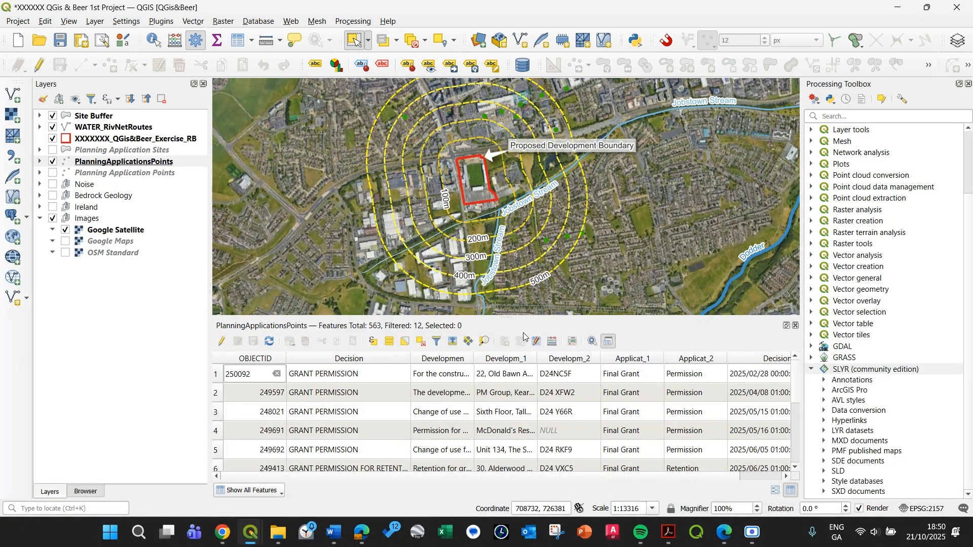
left_click_drag(479, 177, 467, 220)
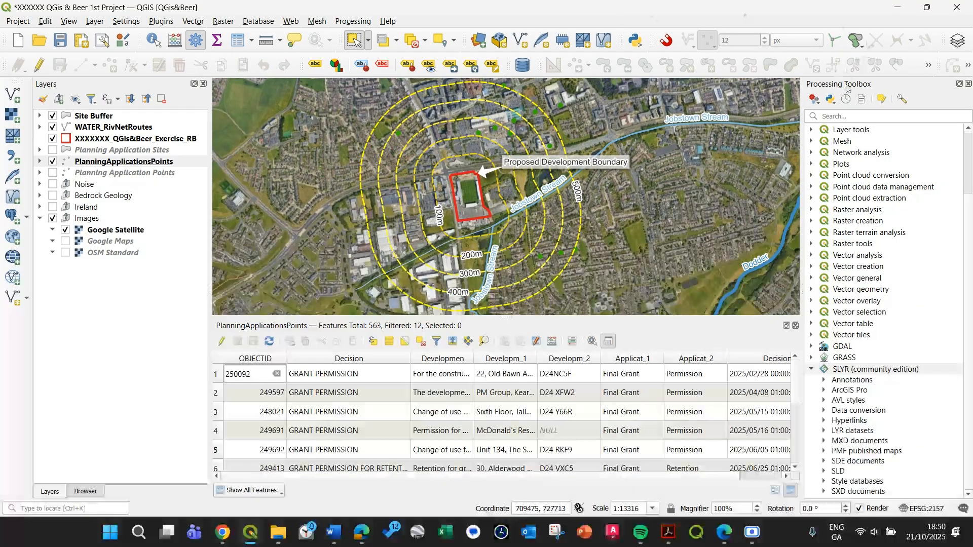
Search the processing algorithms for "shortes" to find Shortest line between features.
left_click(818, 119)
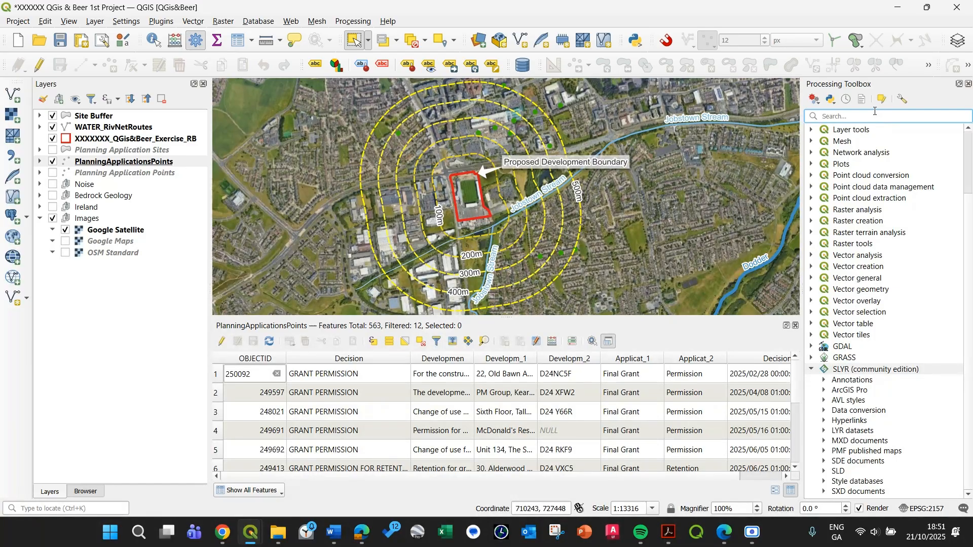
type("shortes")
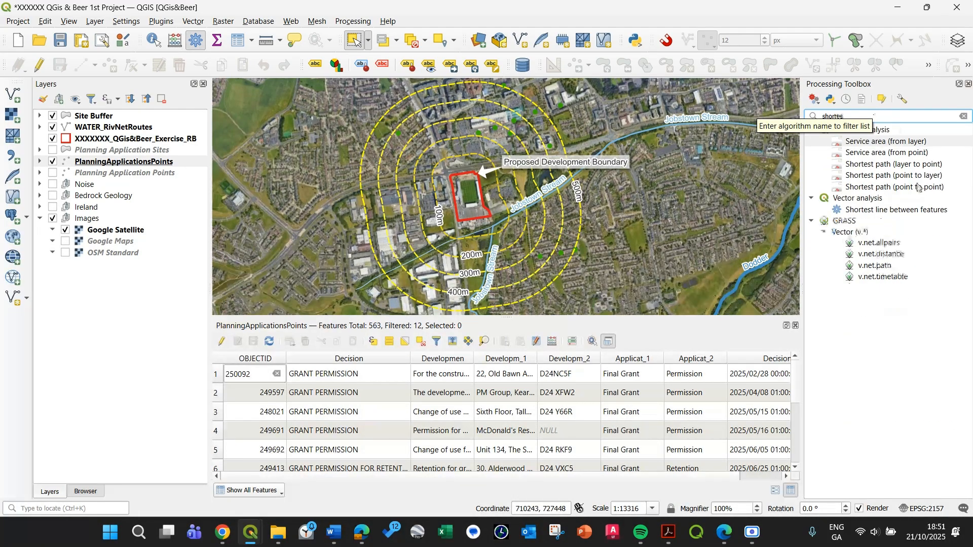
right_click(880, 215)
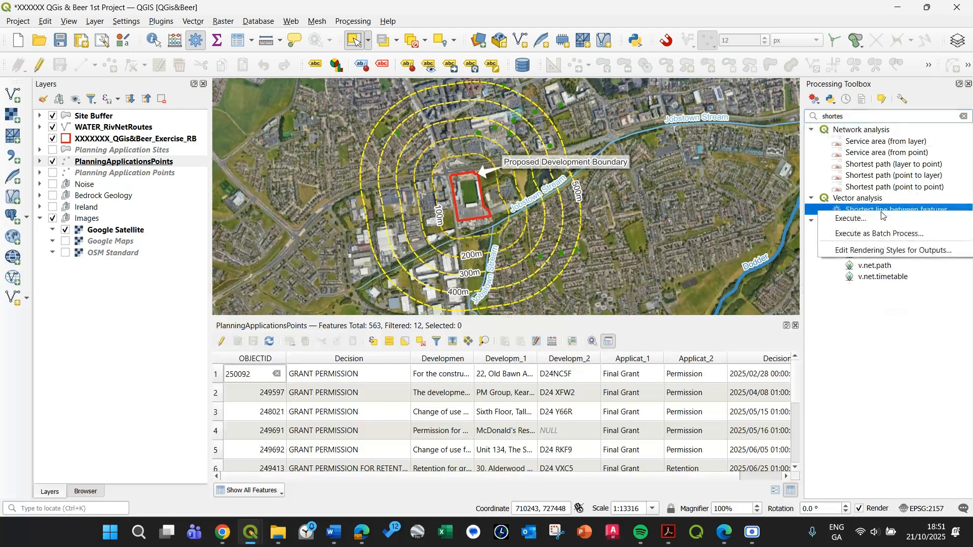
key("Escape")
double_click(880, 215)
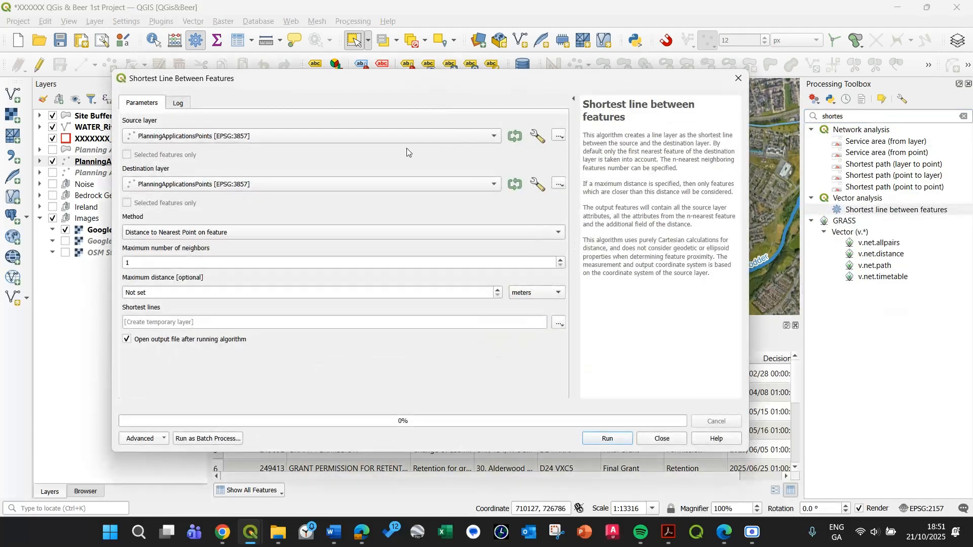
left_click_drag(370, 87, 500, 75)
left_click(459, 124)
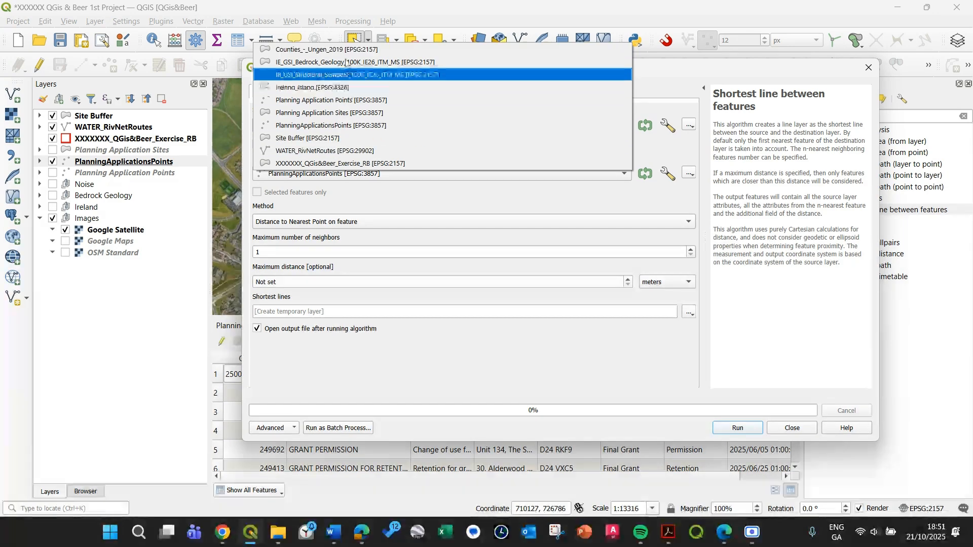
left_click(372, 163)
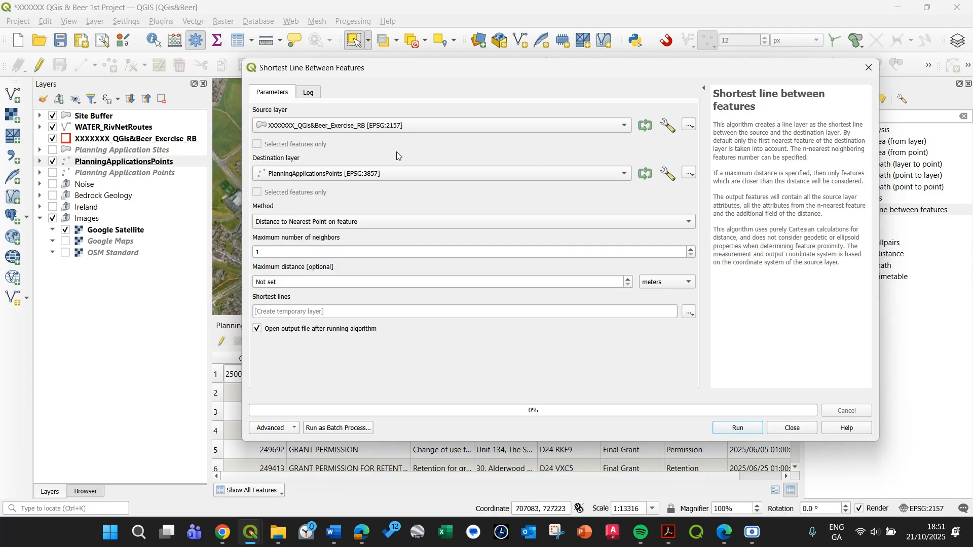
left_click_drag(575, 74, 625, 72)
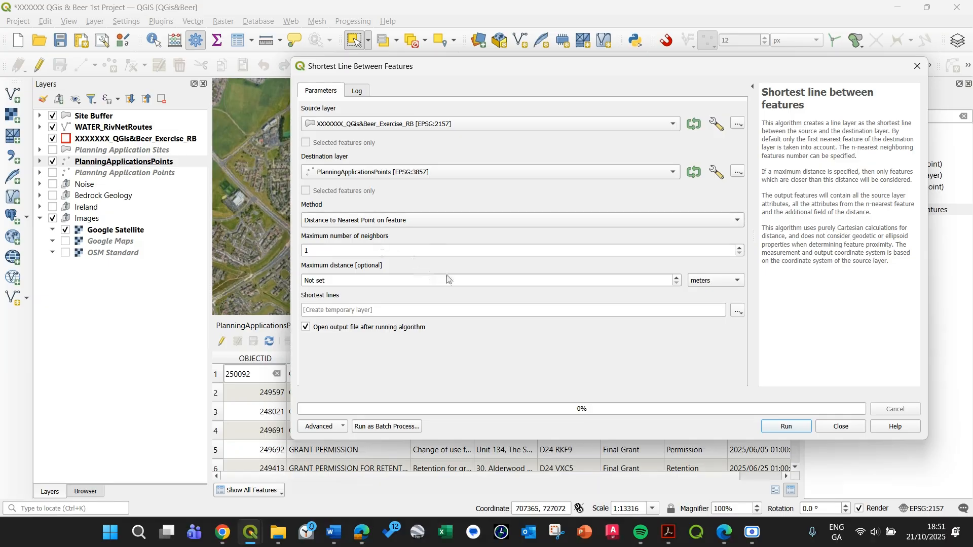
left_click(329, 254)
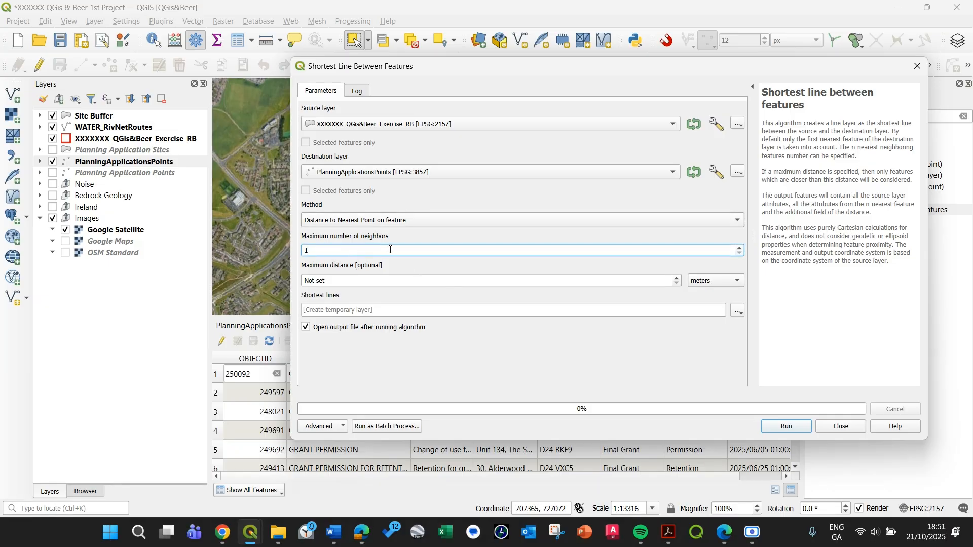
left_click_drag(529, 72, 501, 52)
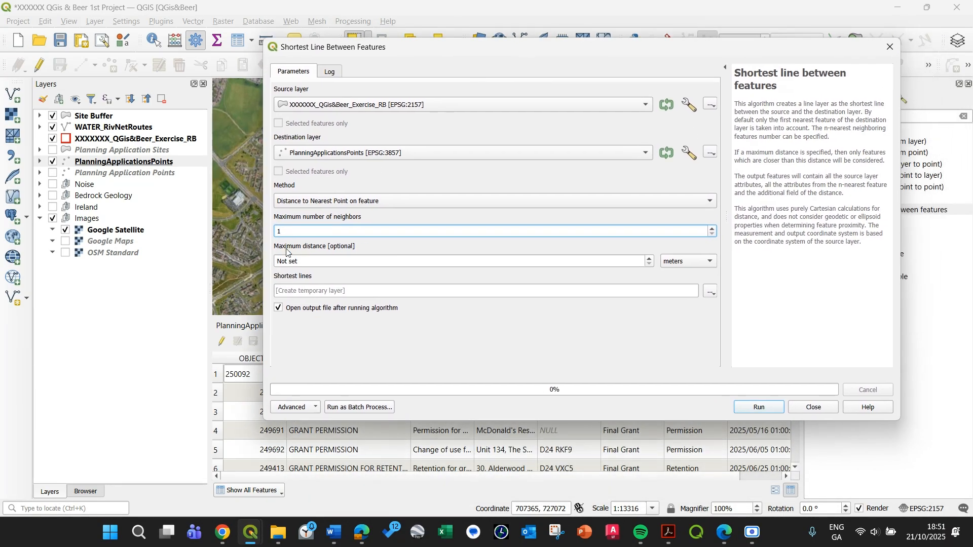
left_click_drag(439, 53, 367, 123)
left_click(732, 479)
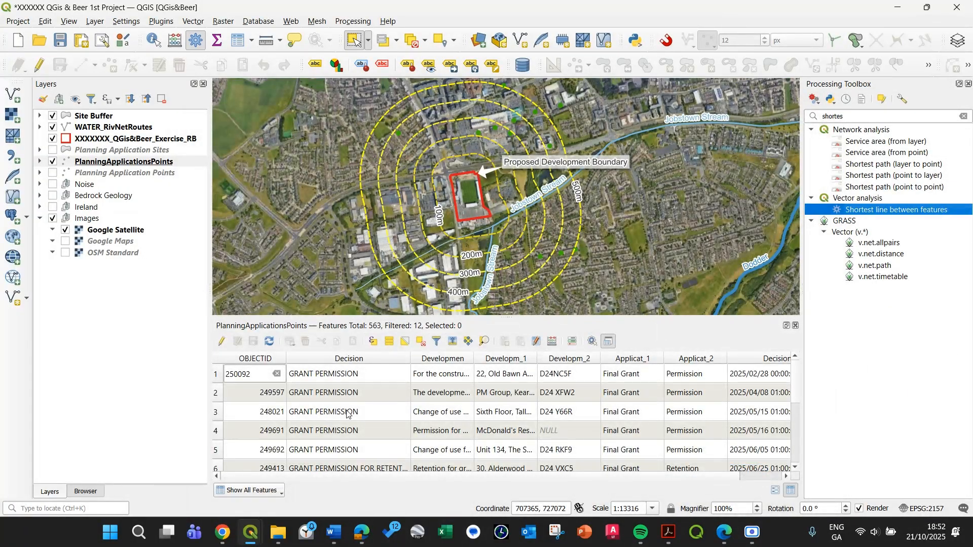
Start Shortest line between features with XXXXXXX_QGis&Beer_Exercise_RB as source layer and PlanningApplicationsPoints as destination layer.
scroll(347, 413, "down", 2)
scroll(334, 456, "up", 2)
left_click(385, 432)
left_click(340, 400)
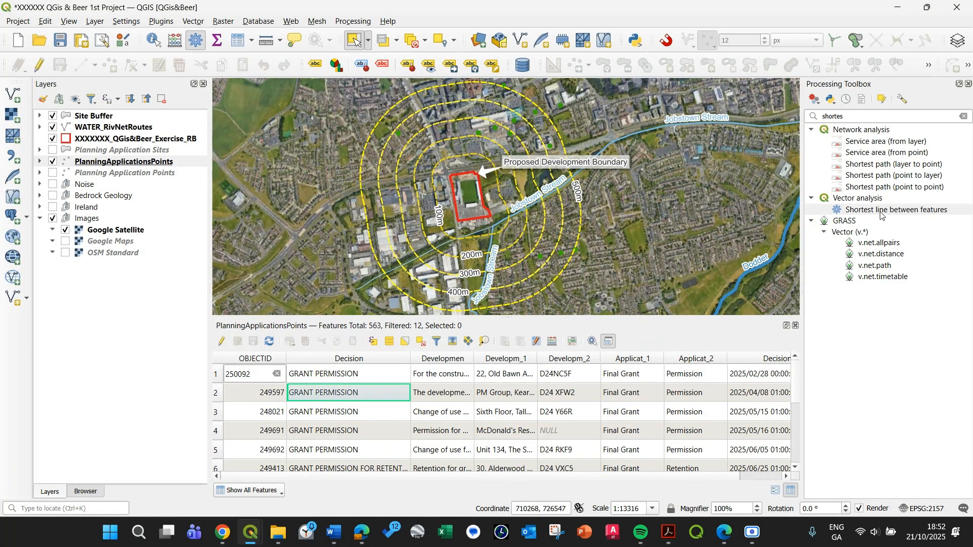
double_click(895, 209)
left_click(301, 175)
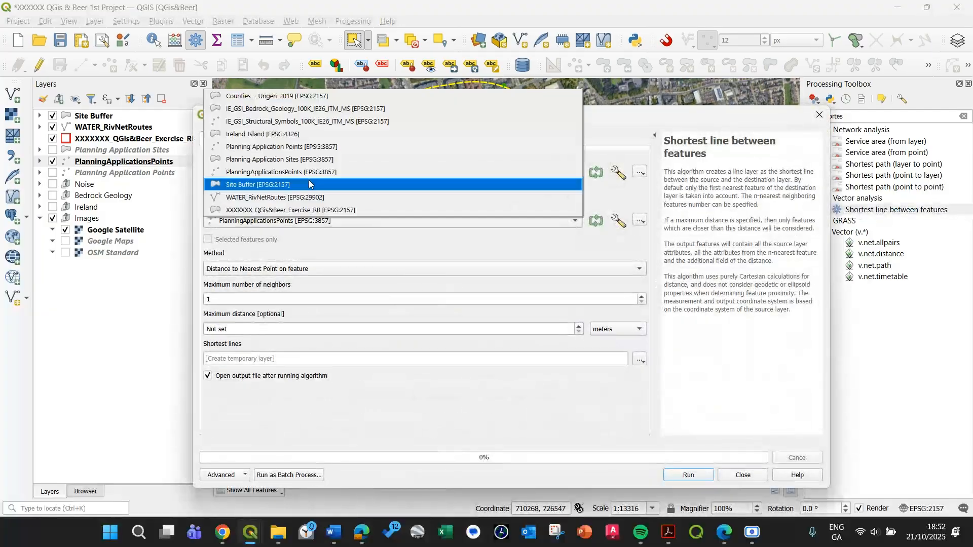
left_click(292, 210)
left_click(293, 220)
left_click(293, 220)
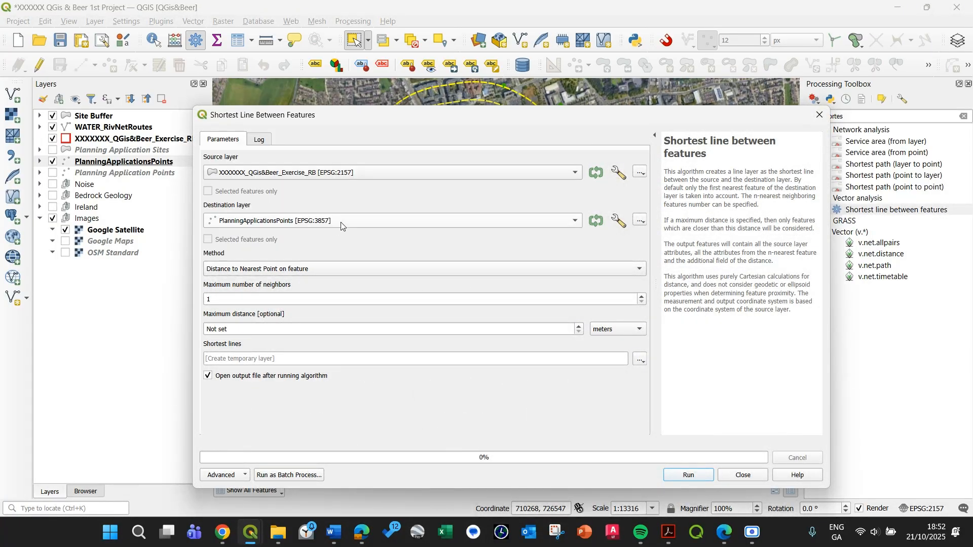
Set the maximum number of neighbors for the shortest lines to 12.
left_click(295, 301)
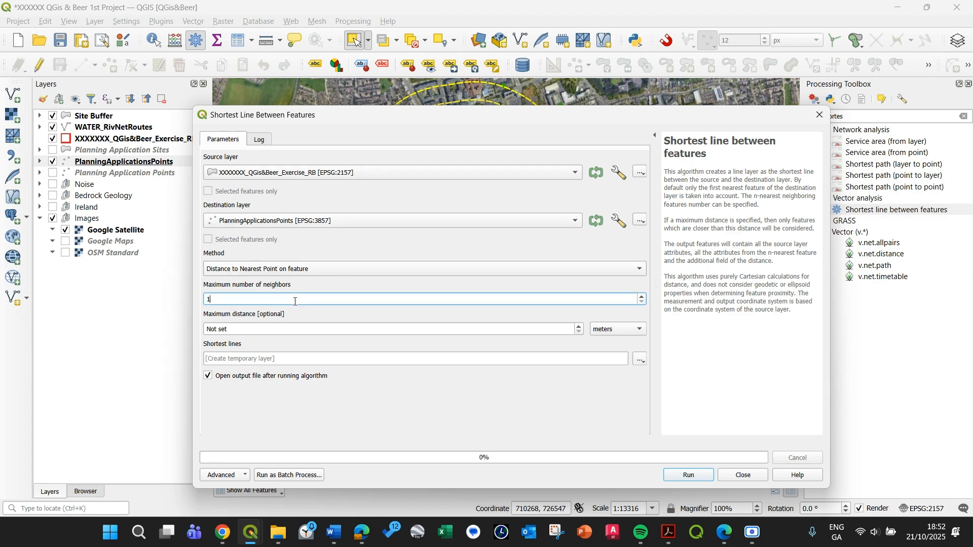
type("2")
left_click(378, 327)
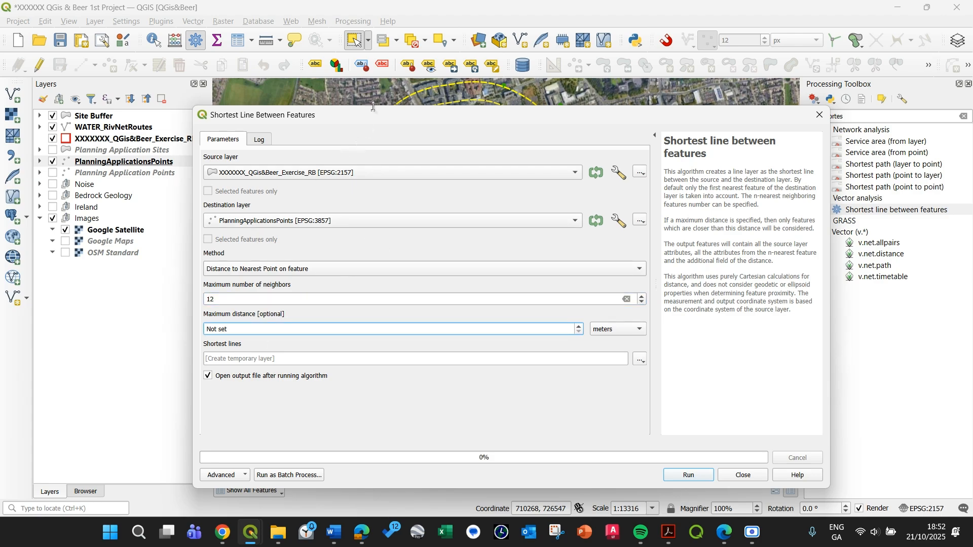
left_click_drag(373, 106, 485, 29)
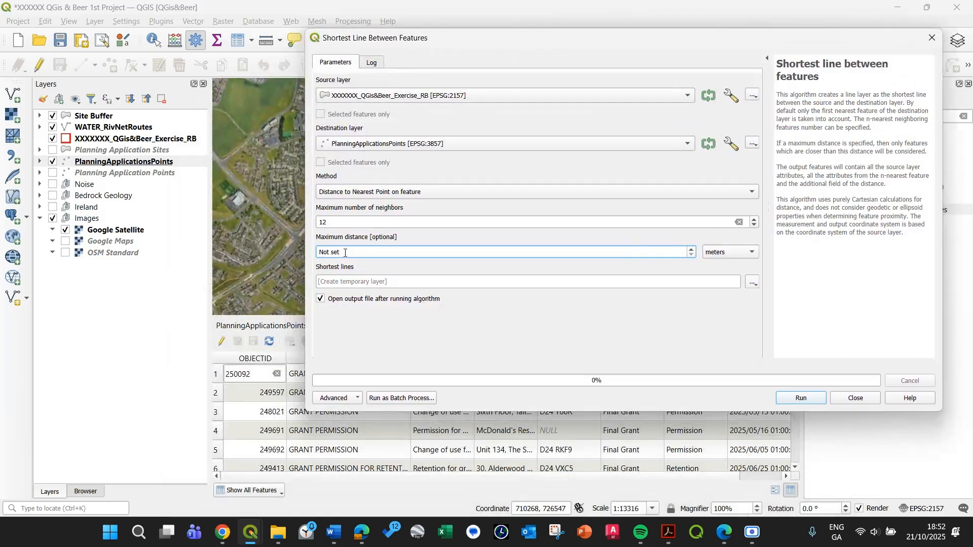
double_click(345, 253)
left_click_drag(416, 44, 437, 78)
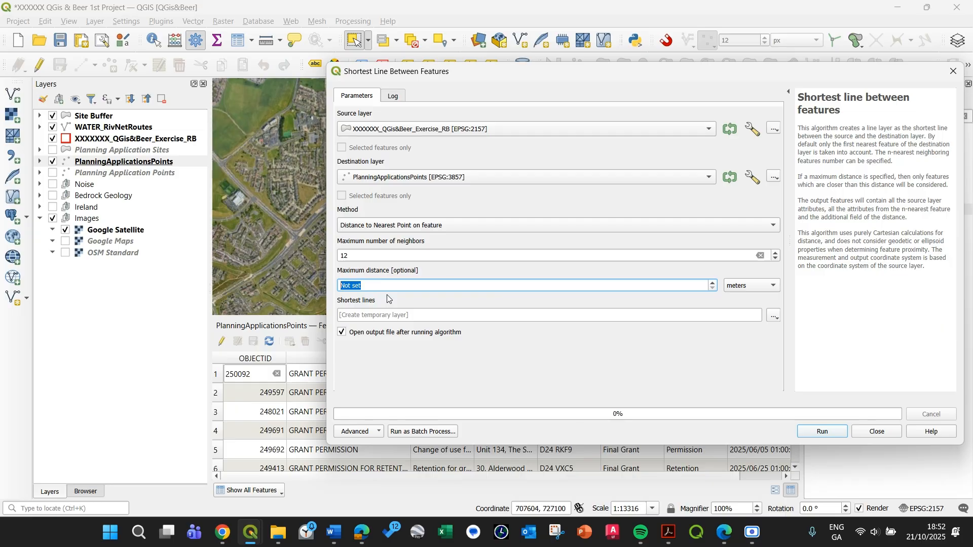
type("2500")
left_click_drag(392, 285, 302, 278)
left_click(698, 286)
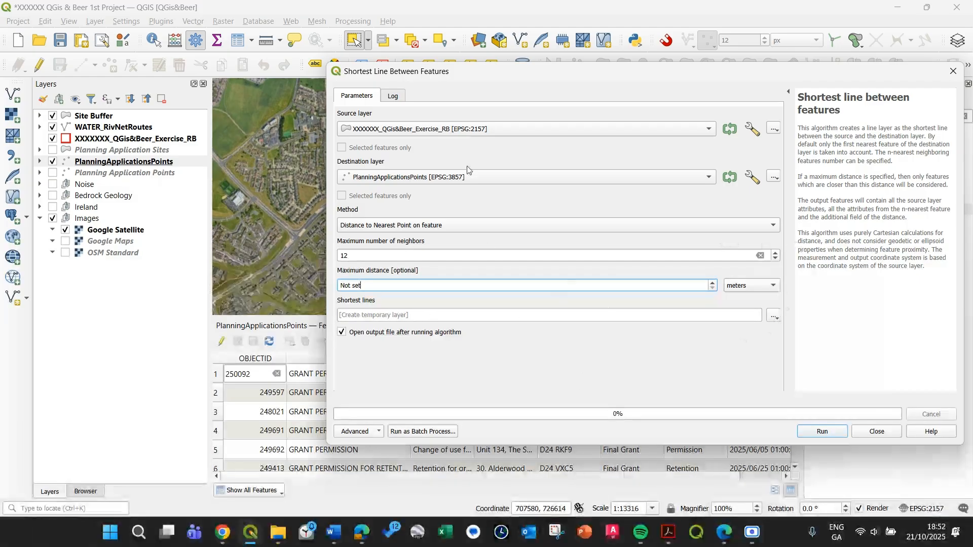
Run Shortest line between features with the output created as a temporary layer, and close the algorithm dialog.
left_click_drag(520, 72, 425, 42)
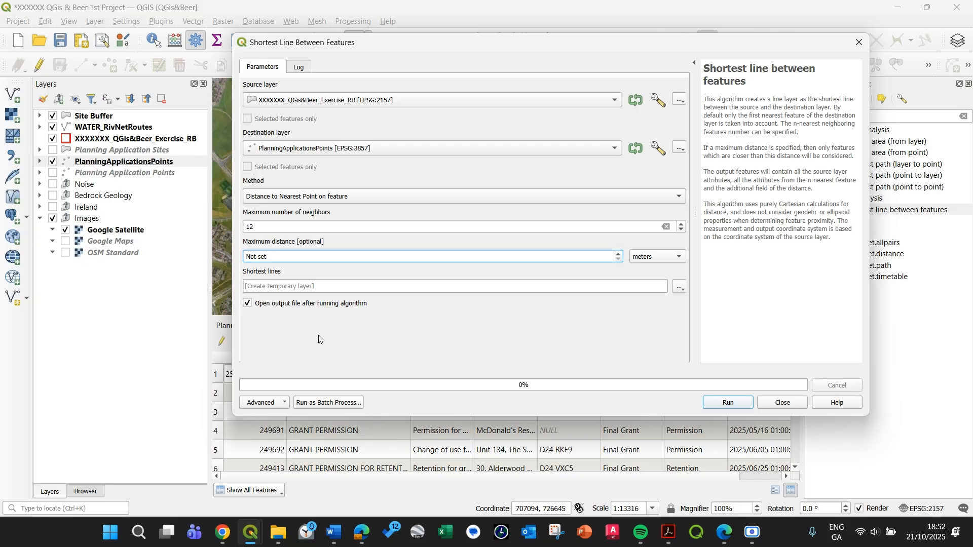
left_click(725, 405)
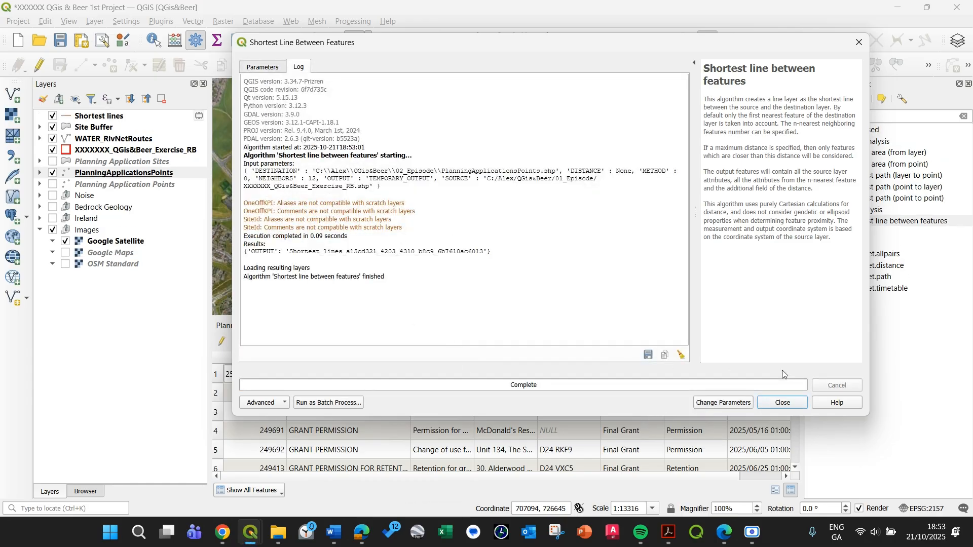
left_click(783, 403)
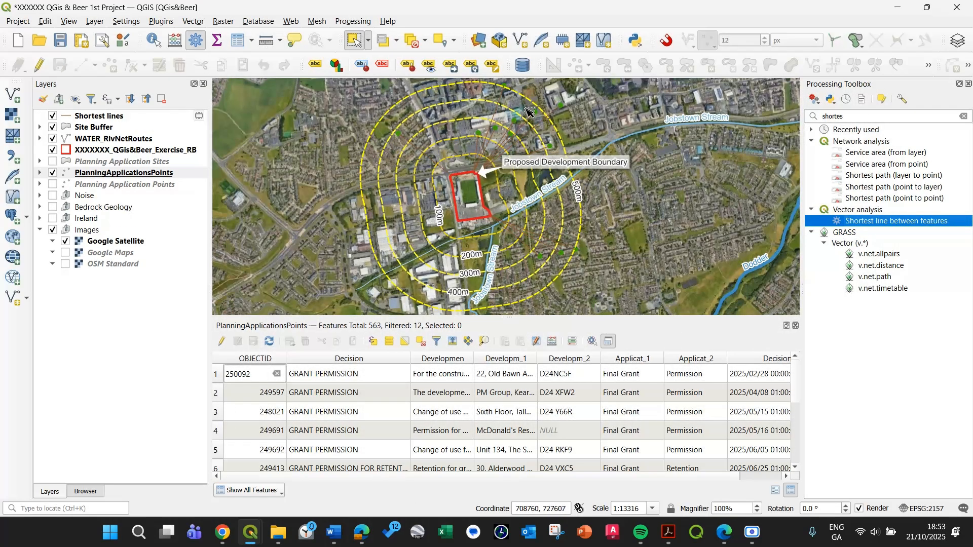
Recolour the simple line symbol of the Shortest lines layer to purple #9152ff.
left_click(85, 119)
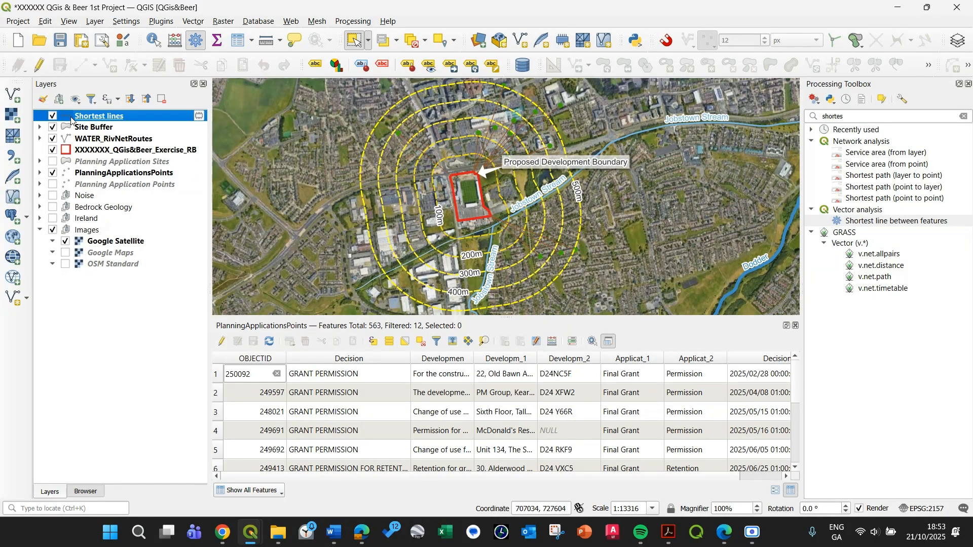
double_click(85, 120)
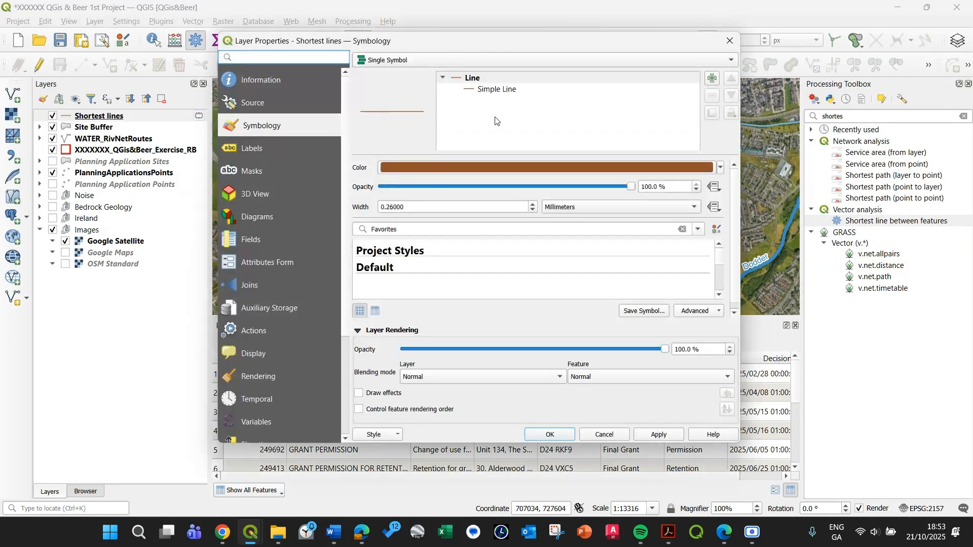
left_click(496, 90)
left_click(517, 191)
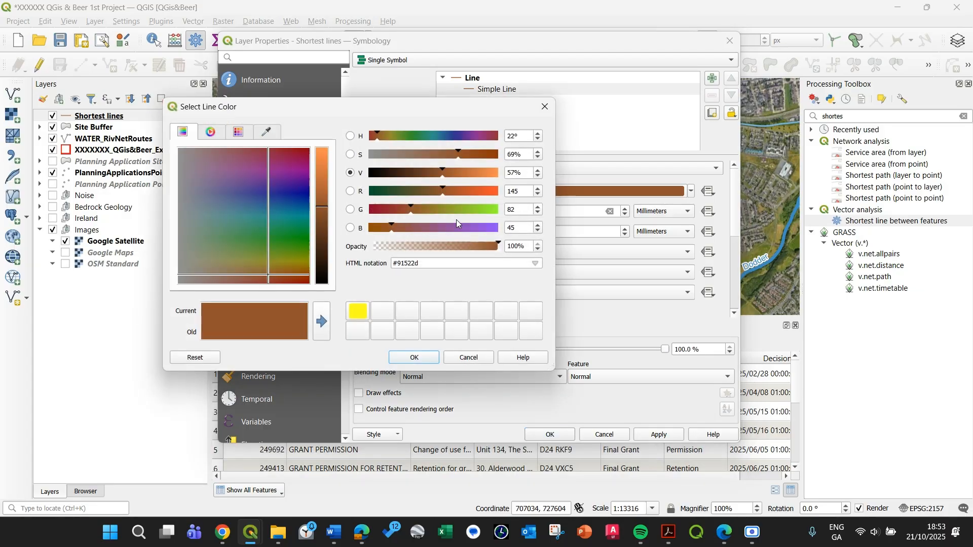
left_click_drag(425, 228, 504, 228)
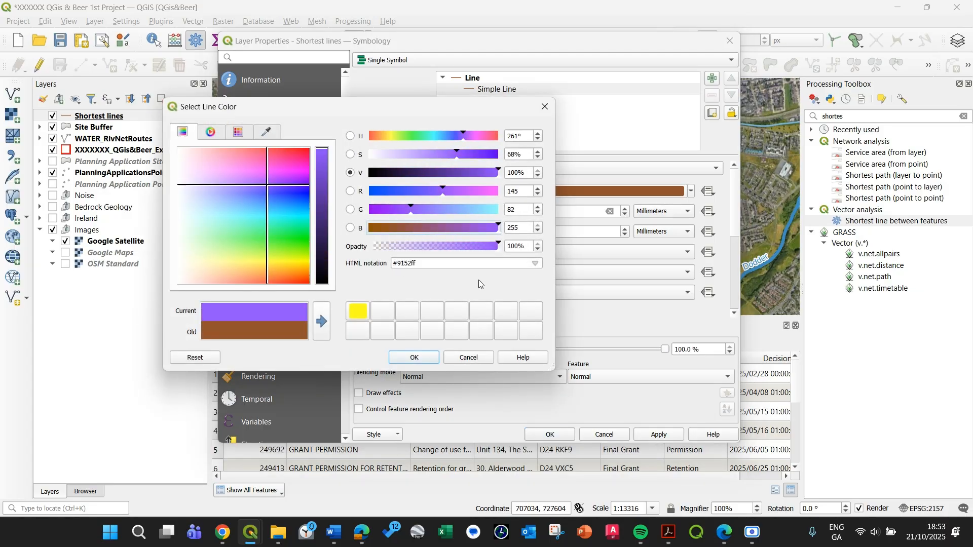
left_click(429, 356)
left_click(549, 434)
Examine on the map how the shortest lines run from the development boundary to the surrounding planning application points.
scroll(577, 146, "up", 2)
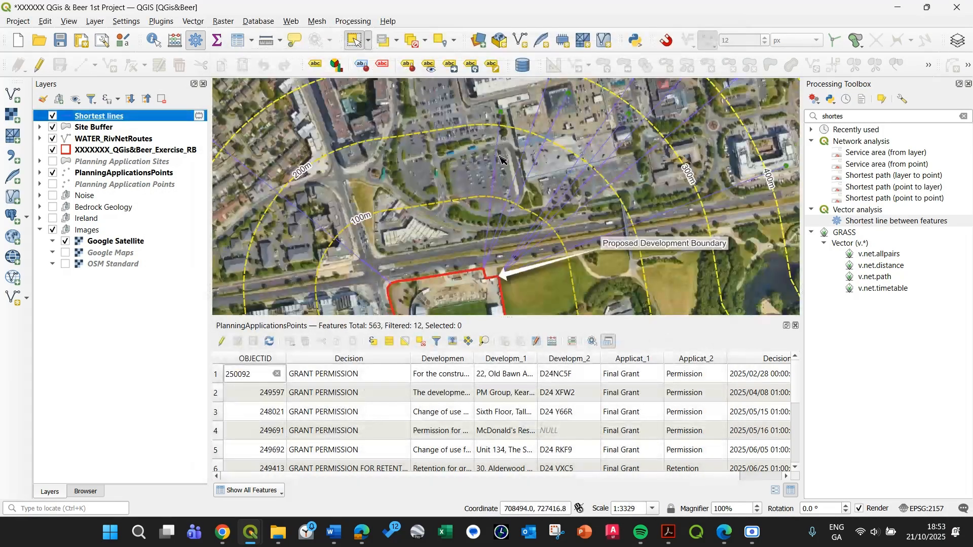
left_click_drag(578, 146, 540, 227)
left_click_drag(538, 148, 480, 197)
scroll(458, 148, "down", 2)
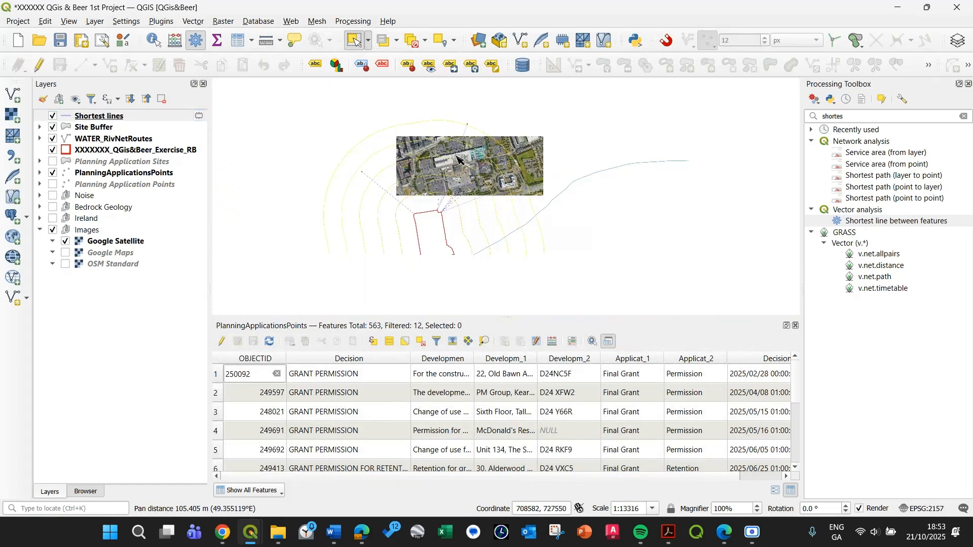
scroll(440, 210, "up", 2)
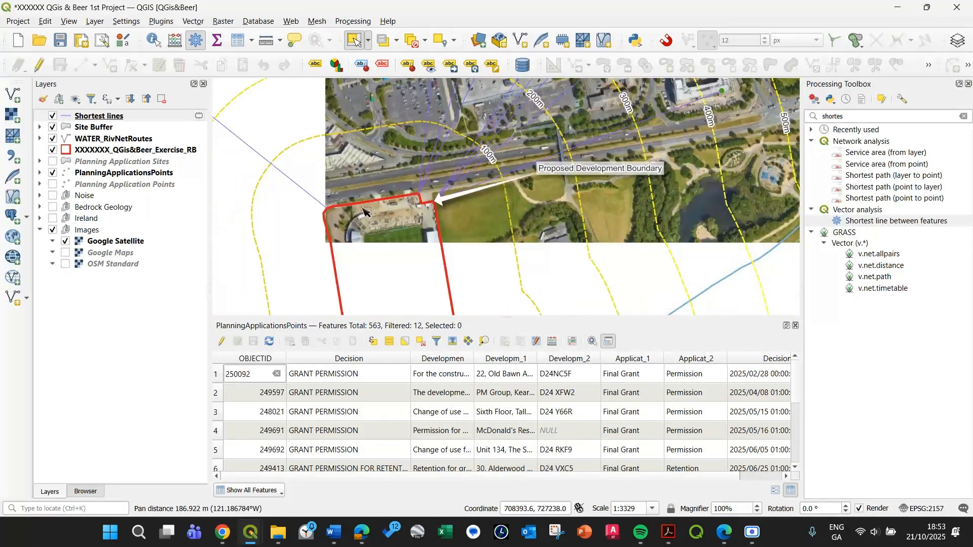
scroll(428, 188, "down", 1)
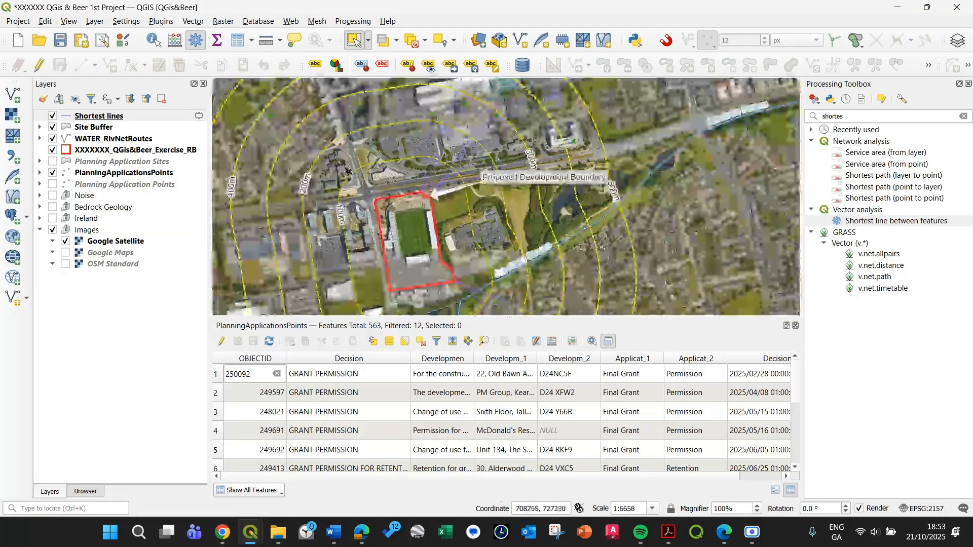
left_click_drag(470, 238, 531, 241)
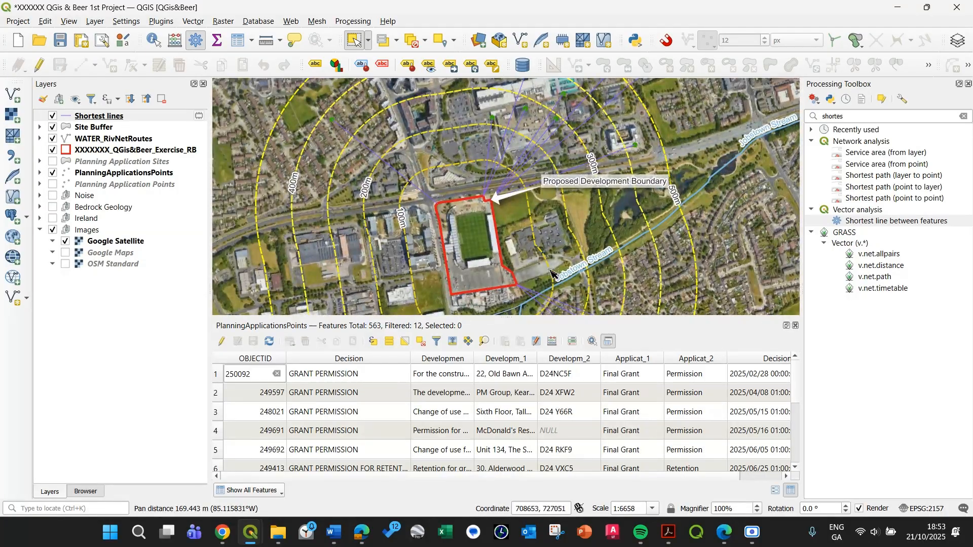
left_click_drag(523, 279, 492, 203)
left_click_drag(432, 146, 481, 185)
scroll(446, 142, "down", 1)
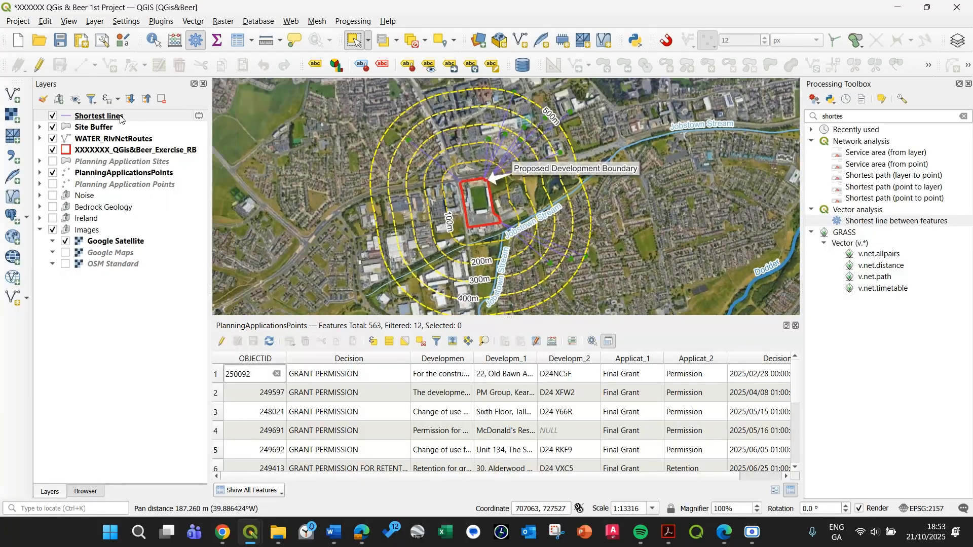
View the Shortest lines attribute table sorted by distance in ascending order, and close it.
right_click(83, 118)
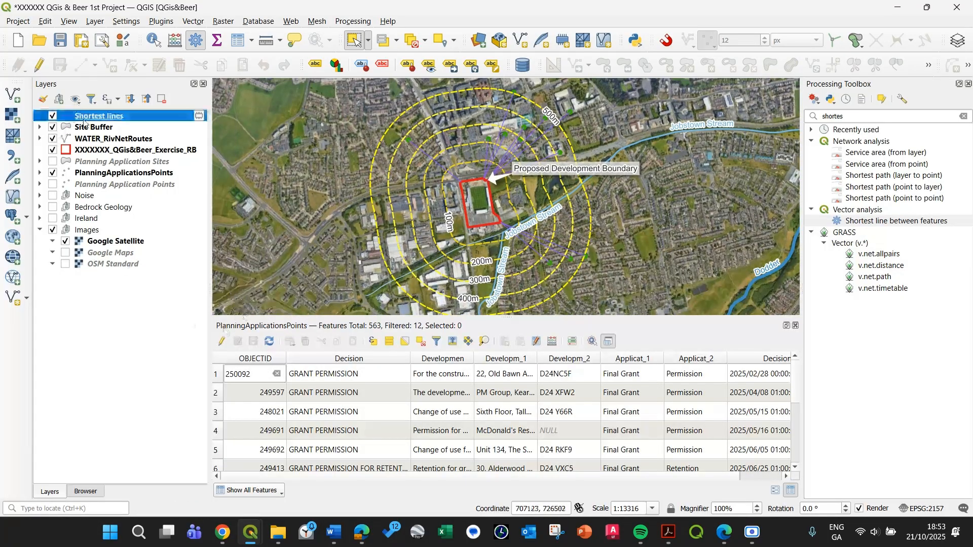
left_click(136, 282)
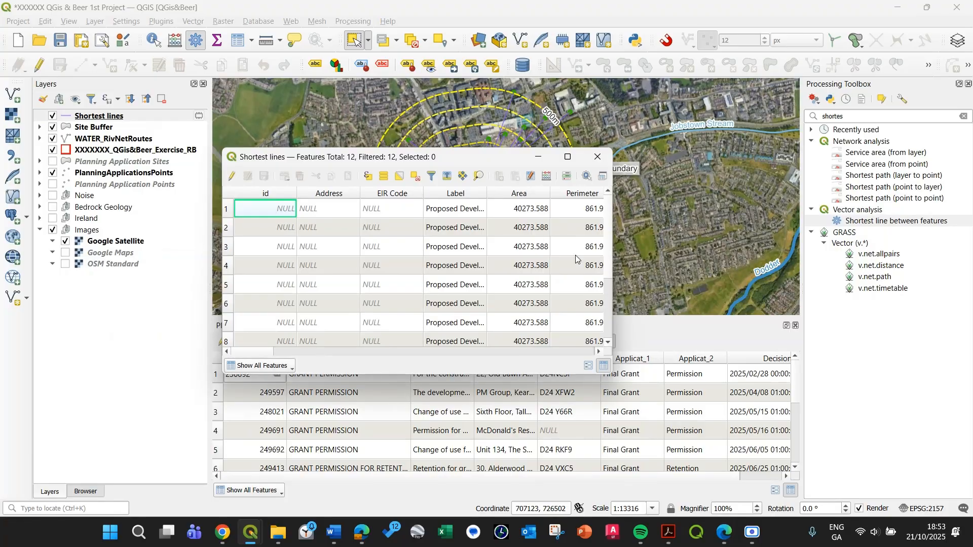
left_click_drag(269, 351, 587, 347)
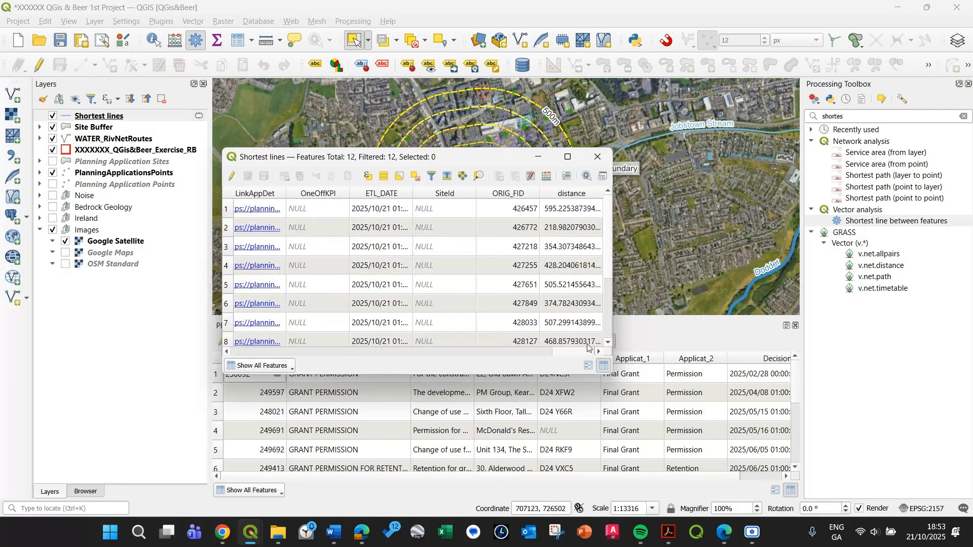
left_click(570, 194)
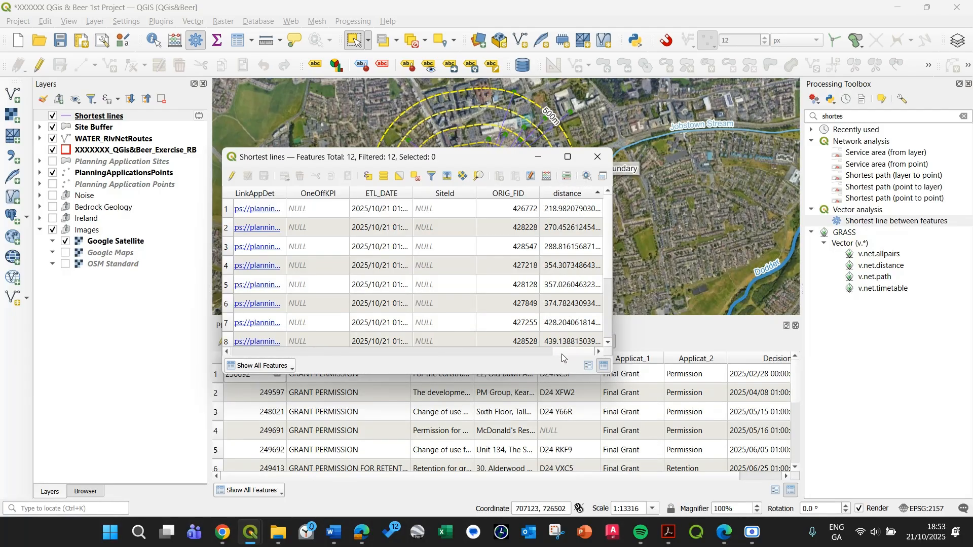
left_click(597, 156)
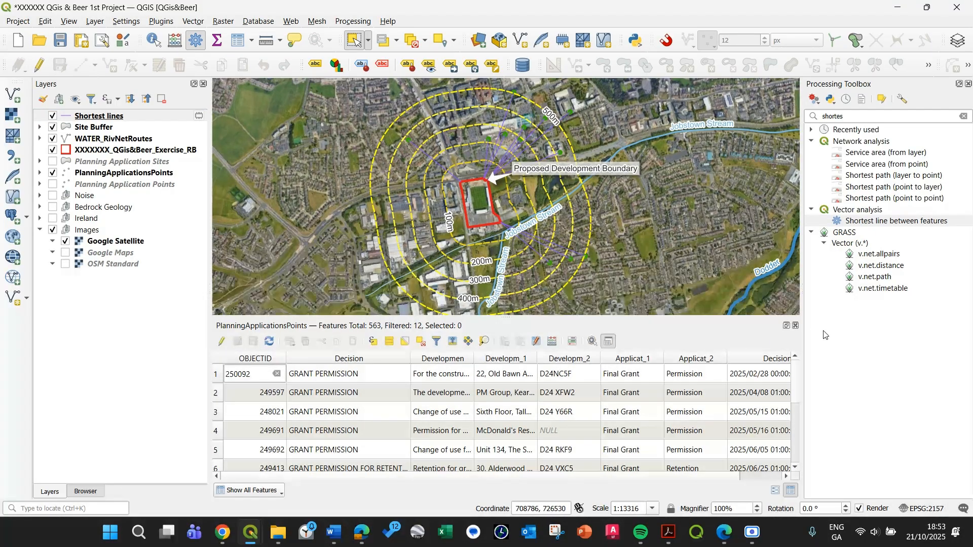
Close the docked PlanningApplicationsPoints attribute table and hide the Shortest lines layer.
left_click(796, 325)
scroll(373, 226, "up", 2)
left_click(52, 116)
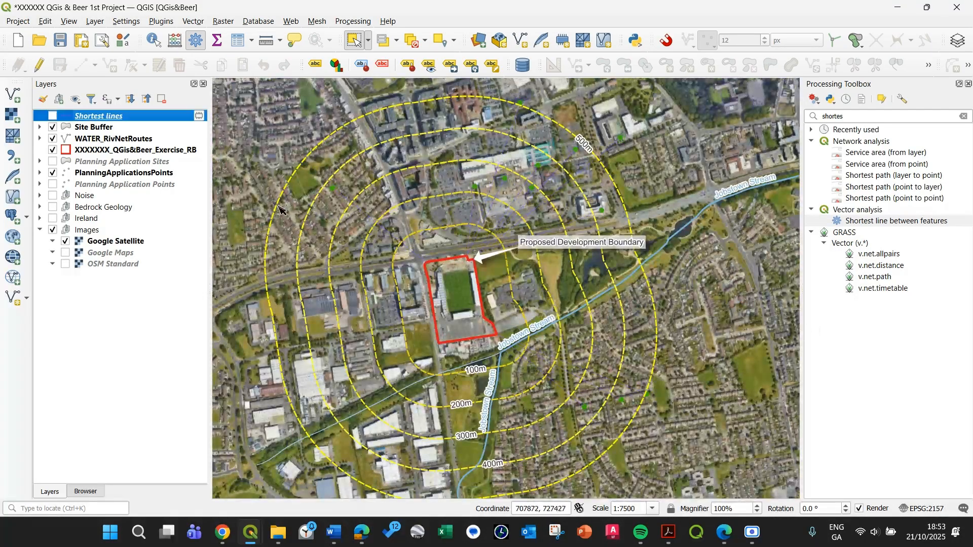
left_click_drag(395, 249, 426, 192)
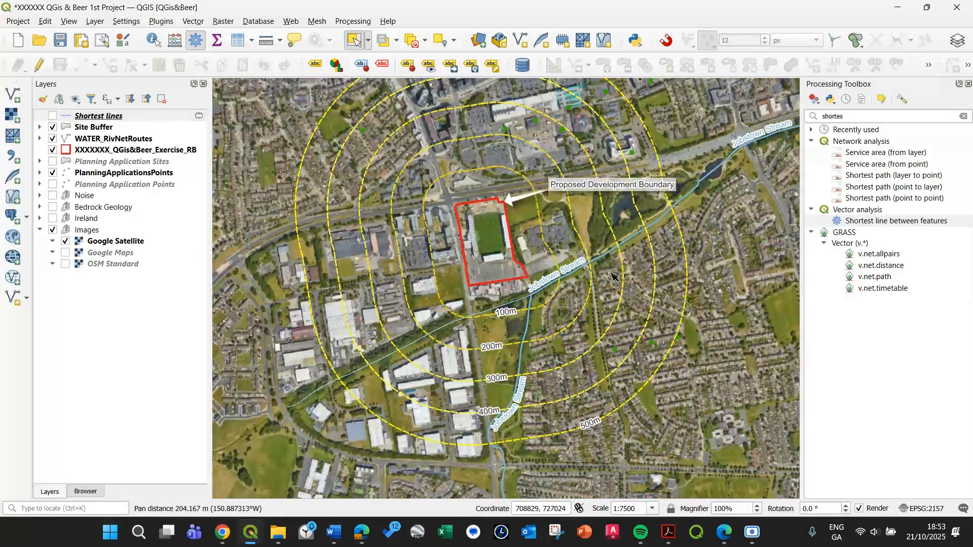
Switch the background imagery to Google Maps and check the planning points around the site against it.
left_click(106, 173)
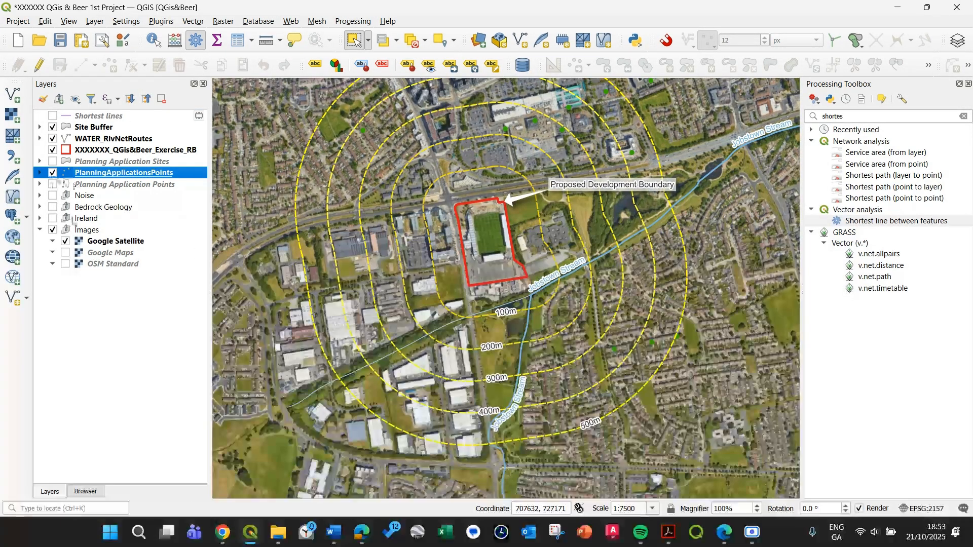
left_click(67, 251)
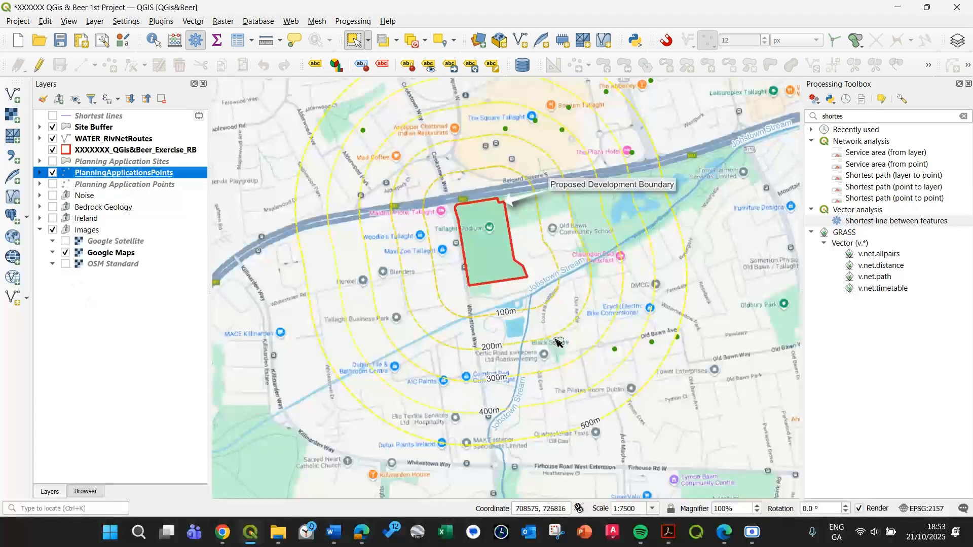
scroll(601, 173, "down", 1)
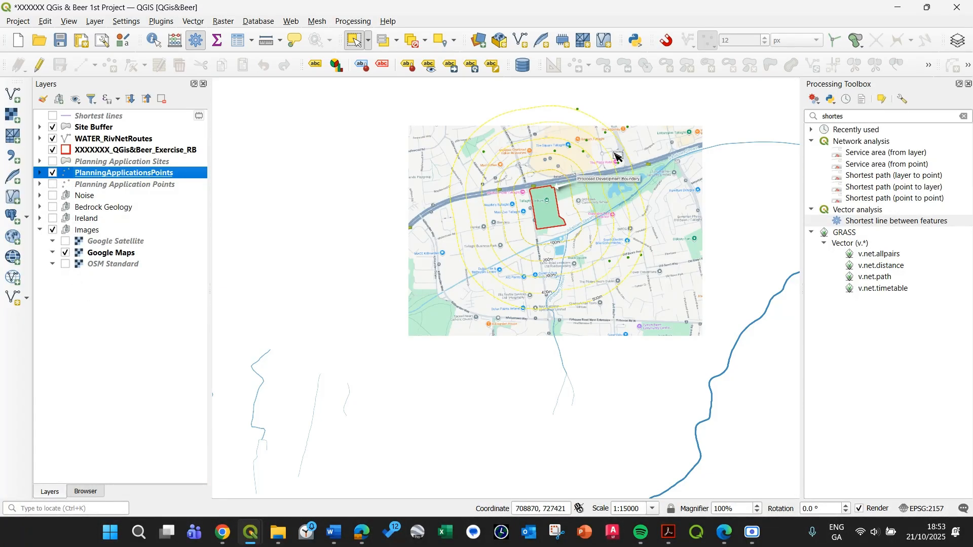
left_click_drag(610, 209, 559, 255)
scroll(559, 255, "up", 1)
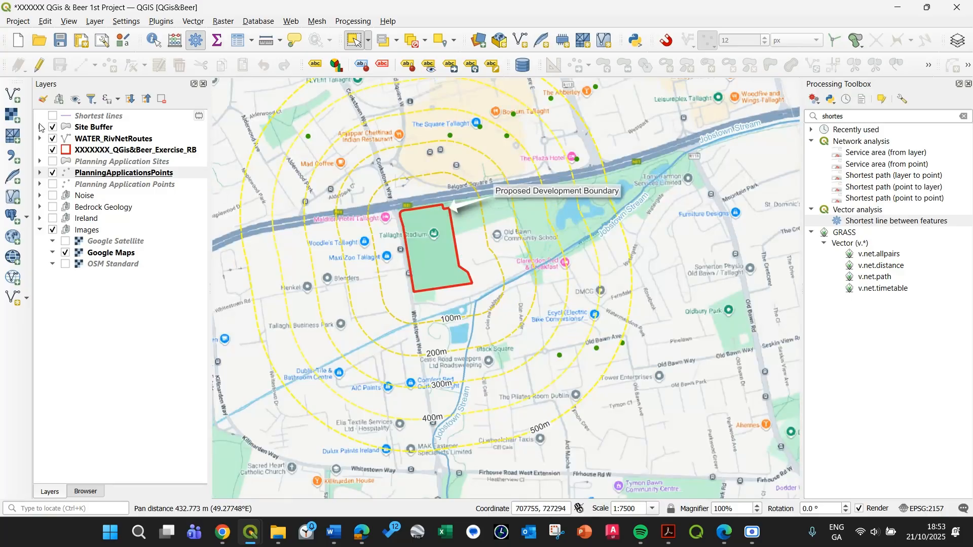
left_click(75, 99)
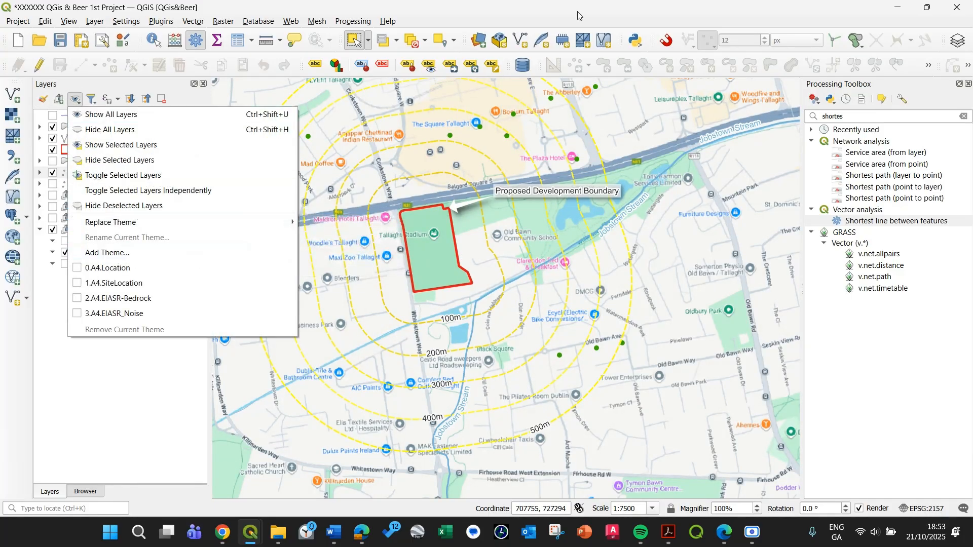
left_click(24, 21)
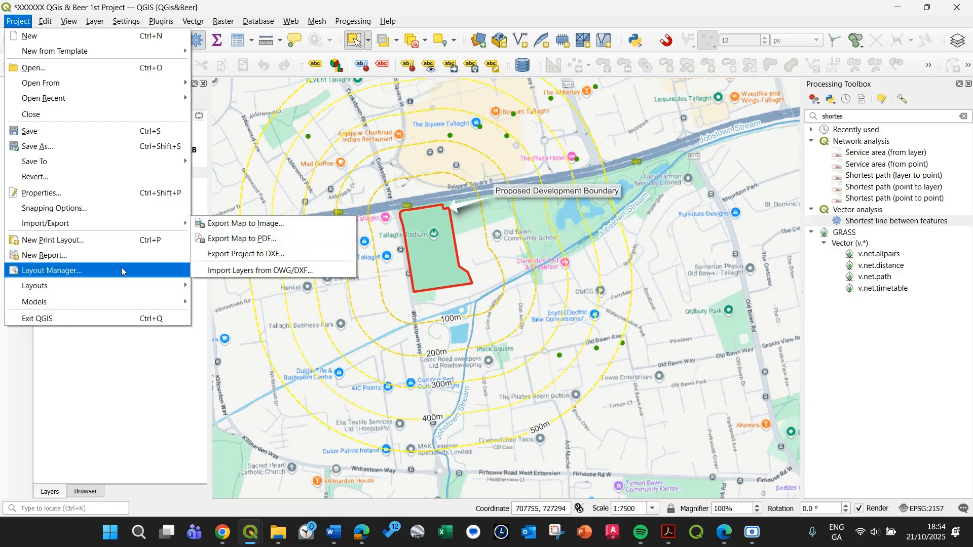
left_click(582, 12)
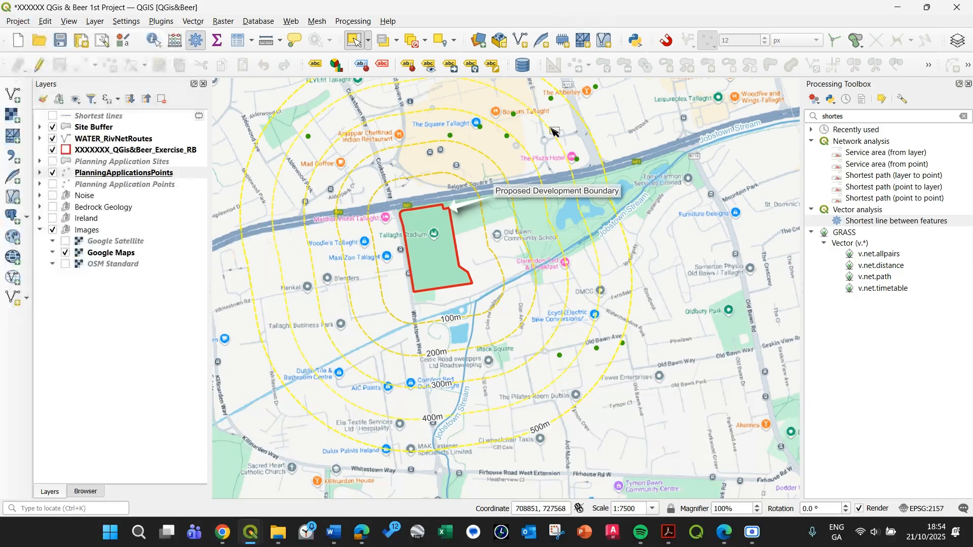
Centre the map on the site and its buffer rings at scale 1:7500 and save the project.
scroll(512, 182, "down", 1)
scroll(486, 209, "up", 1)
left_click_drag(485, 208, 483, 253)
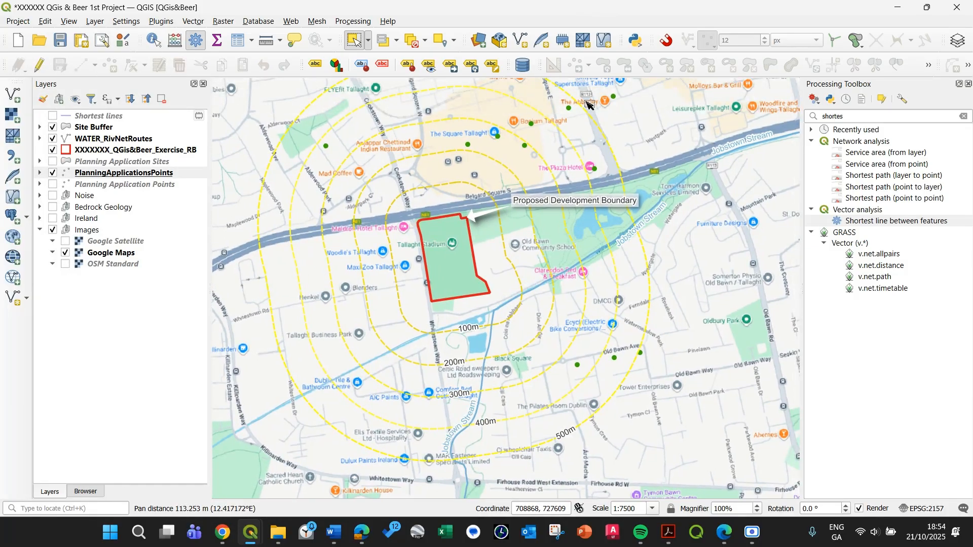
left_click(60, 40)
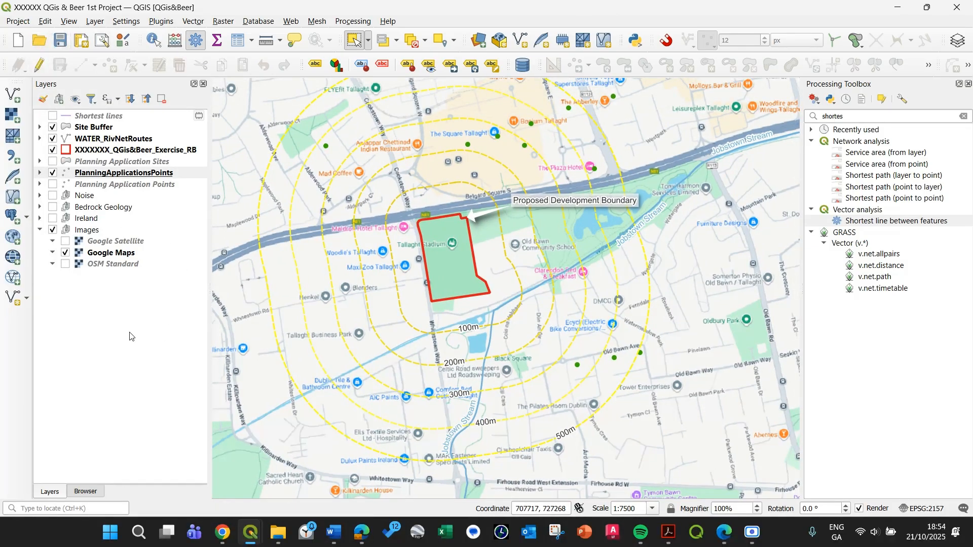